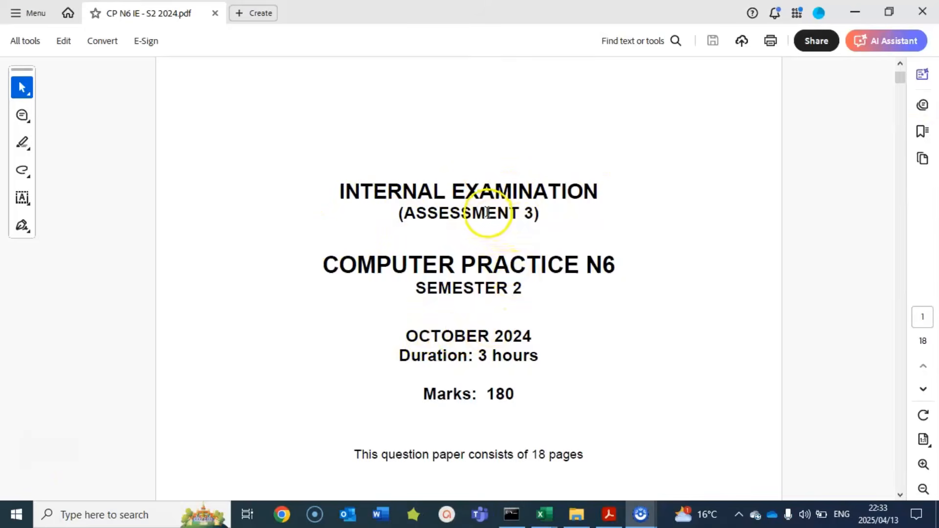
Step: Go to page 12 of the exam paper PDF, where Question 8A begins
scroll(488, 210, "down", 2)
scroll(479, 209, "up", 1)
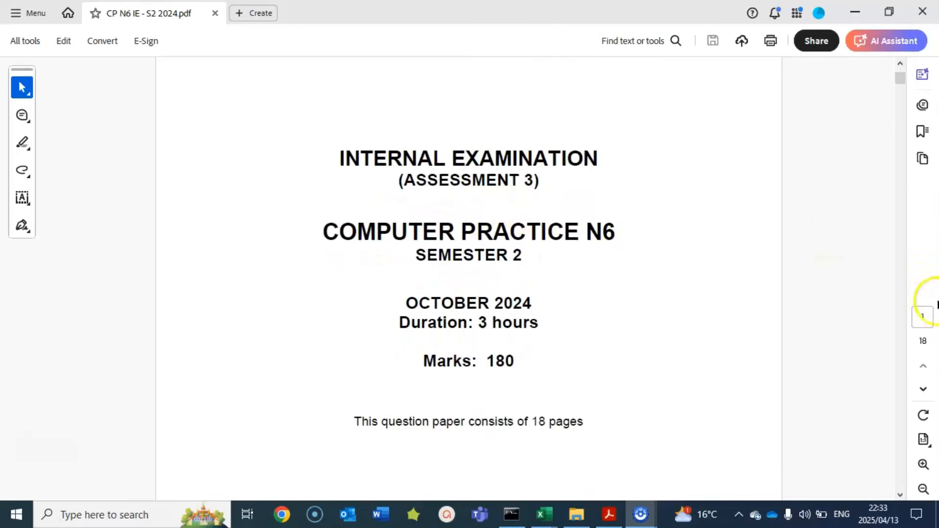
left_click(920, 318)
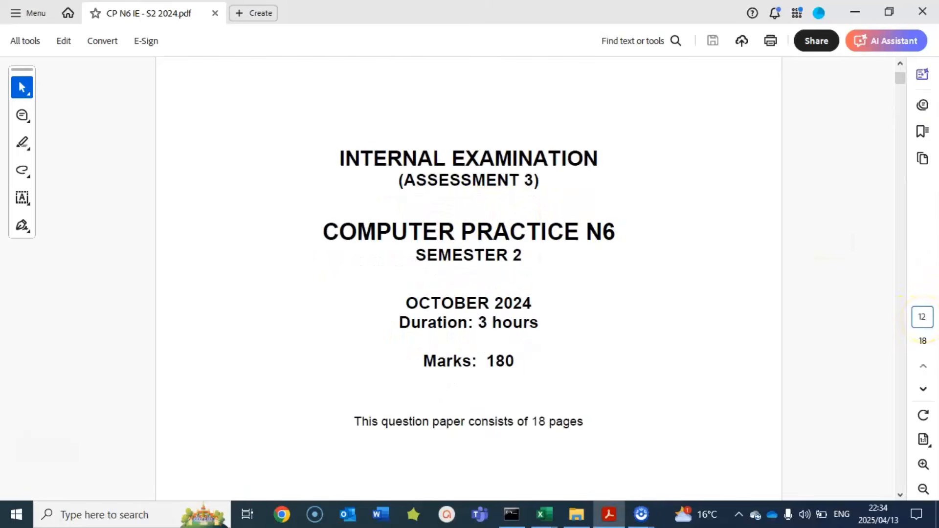
key("Return")
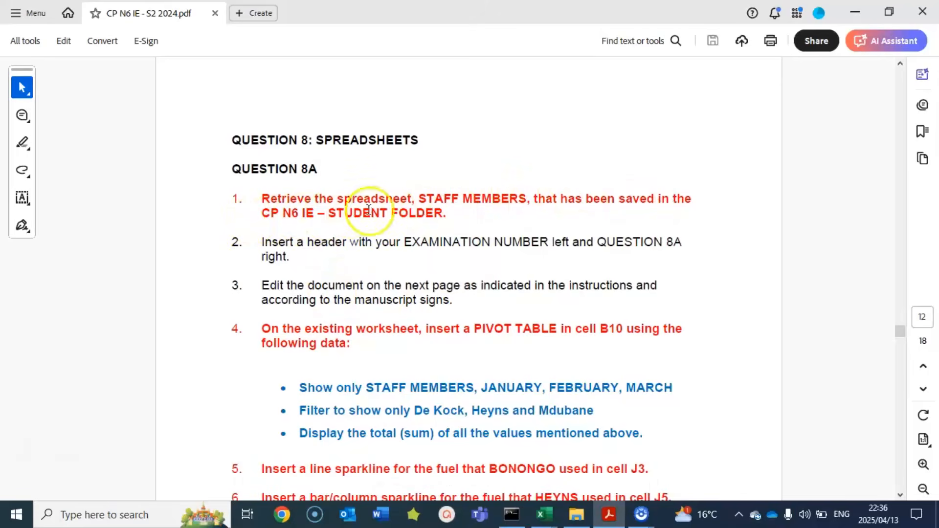
Step: Switch to the STAFF MEMBERS.xlsx workbook in Excel, checking the Question 8A instructions in the PDF along the way
mouse_move(544, 511)
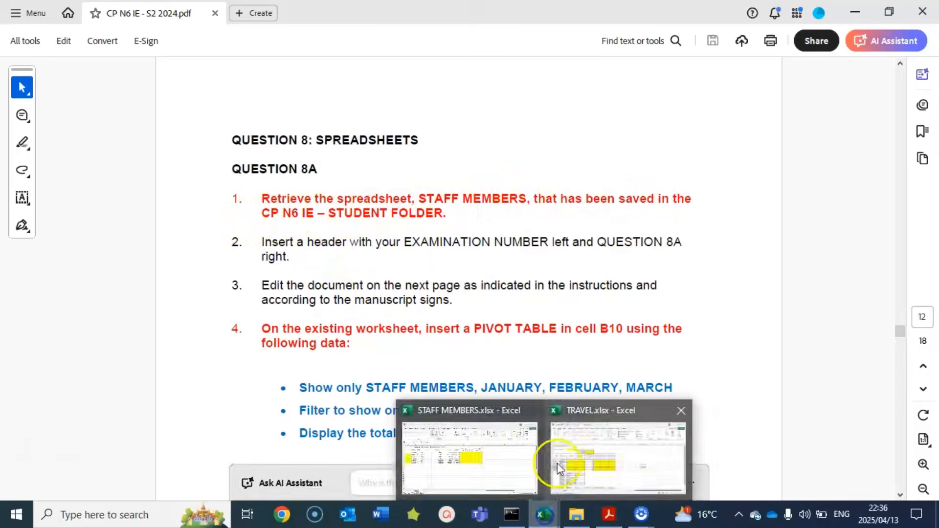
left_click(472, 474)
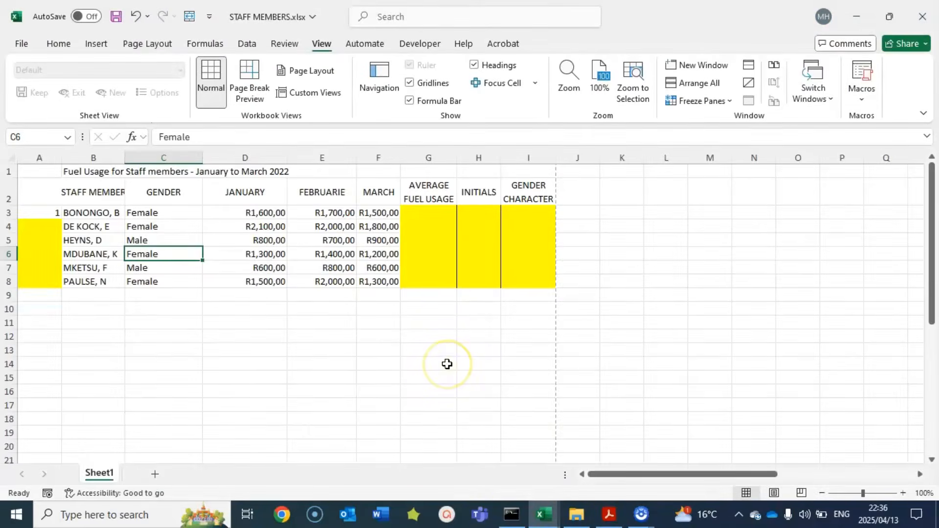
left_click(607, 512)
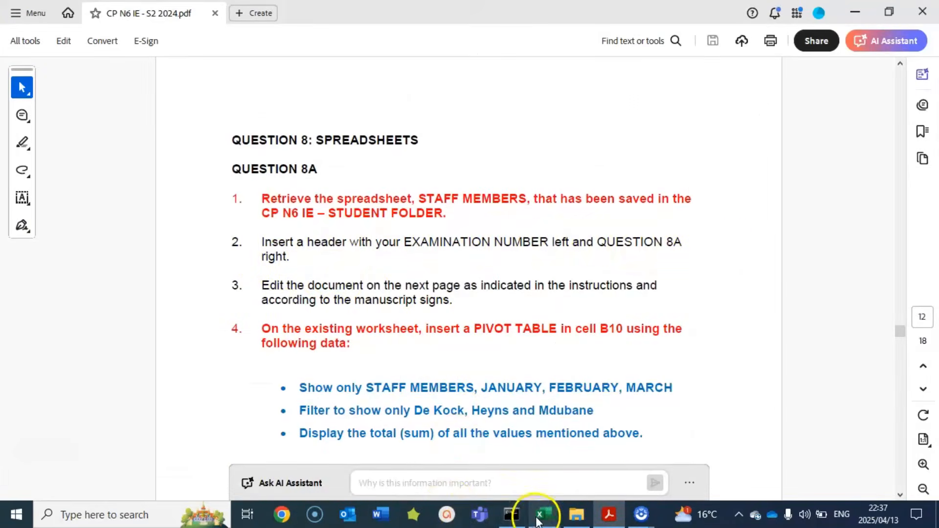
mouse_move(543, 514)
left_click(468, 443)
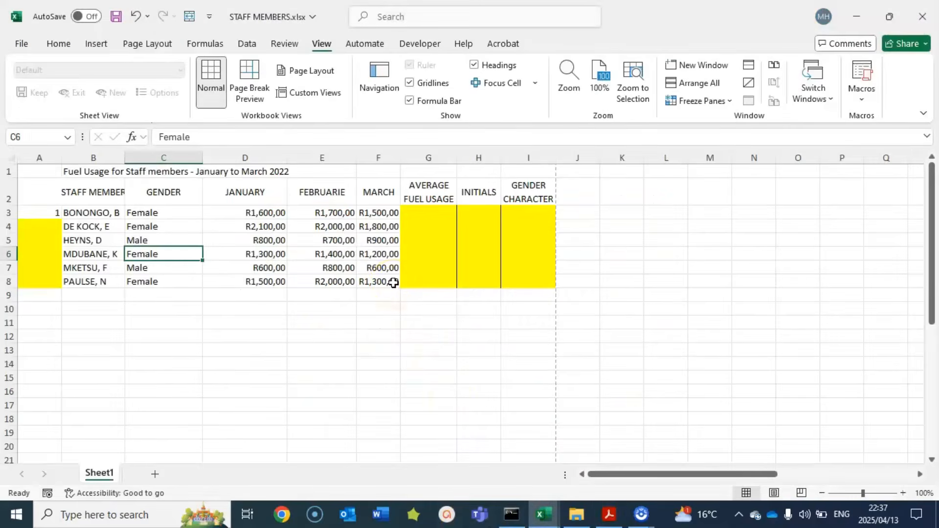
Step: Examine the left, center and right sections of the custom header in the page setup, leaving them empty
left_click(145, 45)
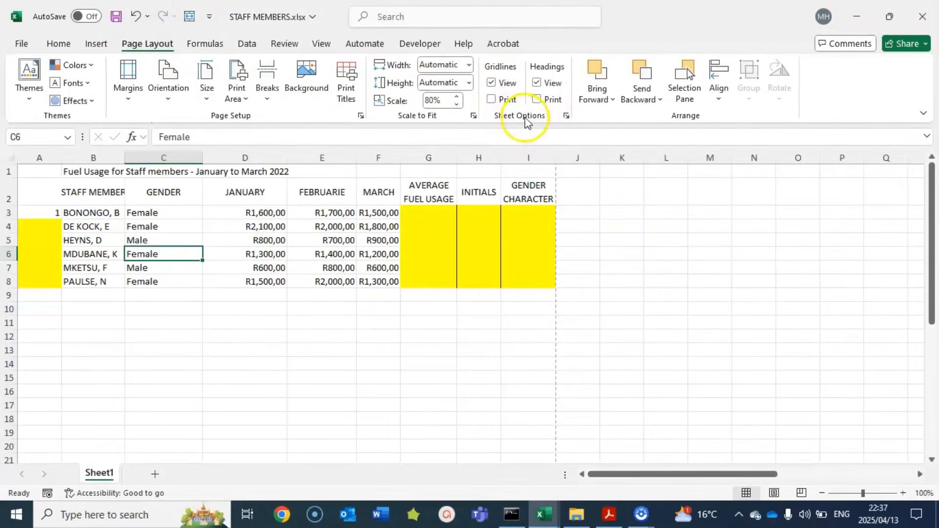
left_click(566, 116)
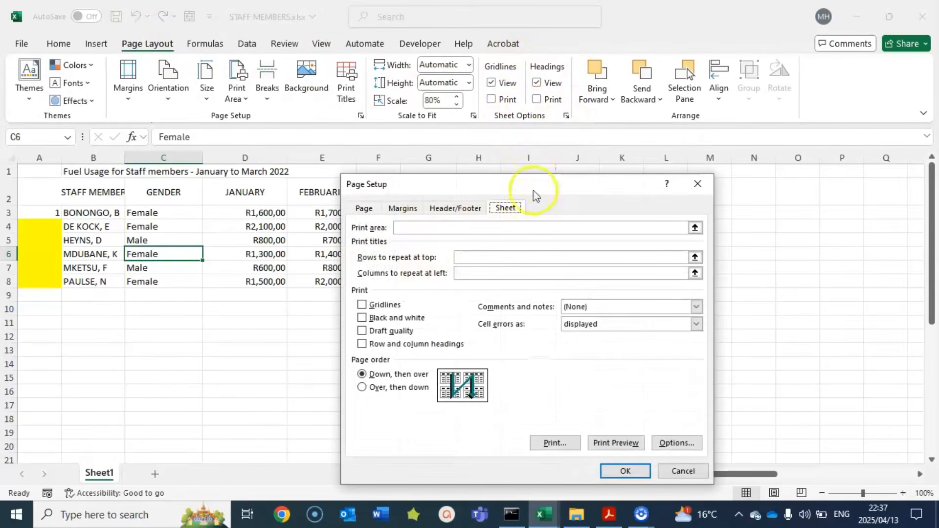
left_click(449, 209)
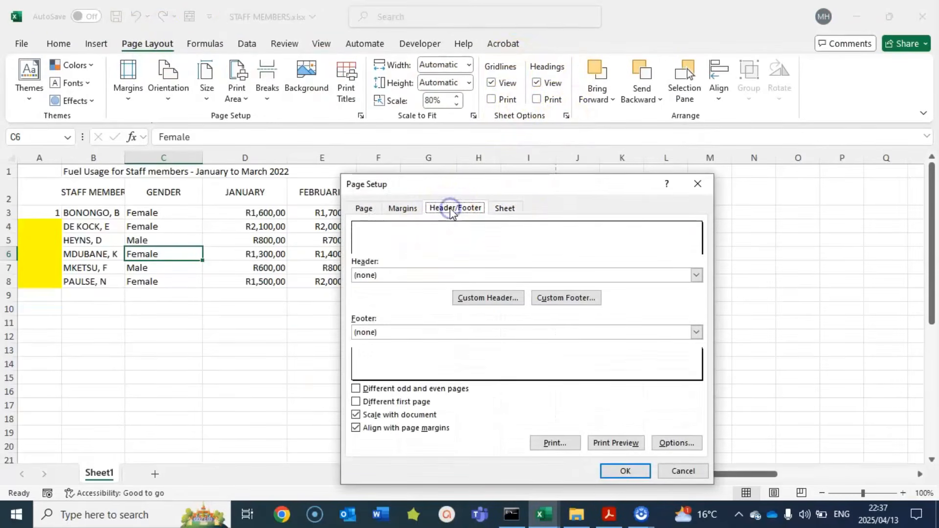
left_click(484, 299)
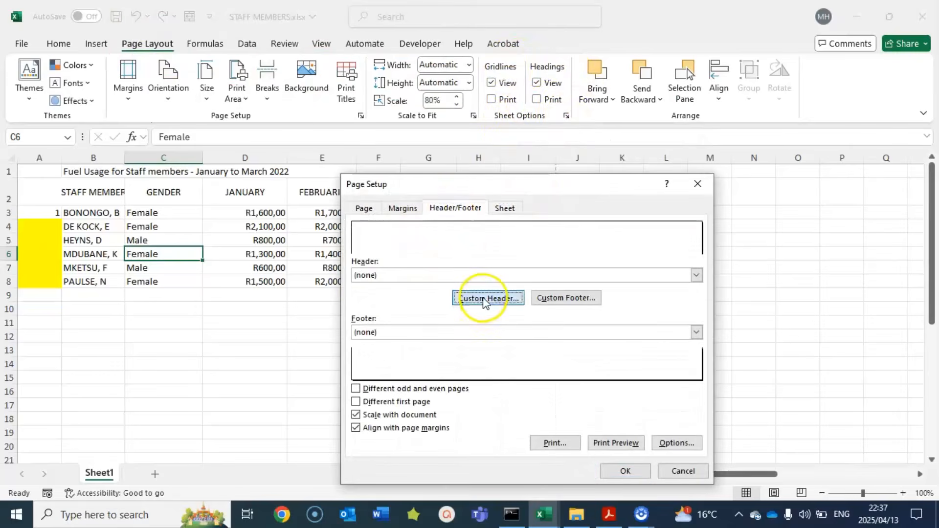
left_click(356, 377)
left_click(508, 372)
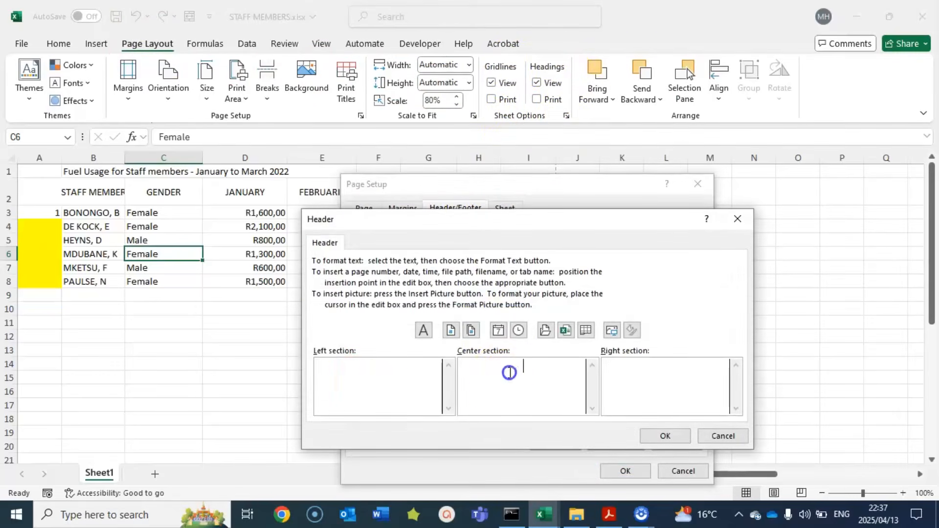
left_click(648, 378)
left_click(346, 367)
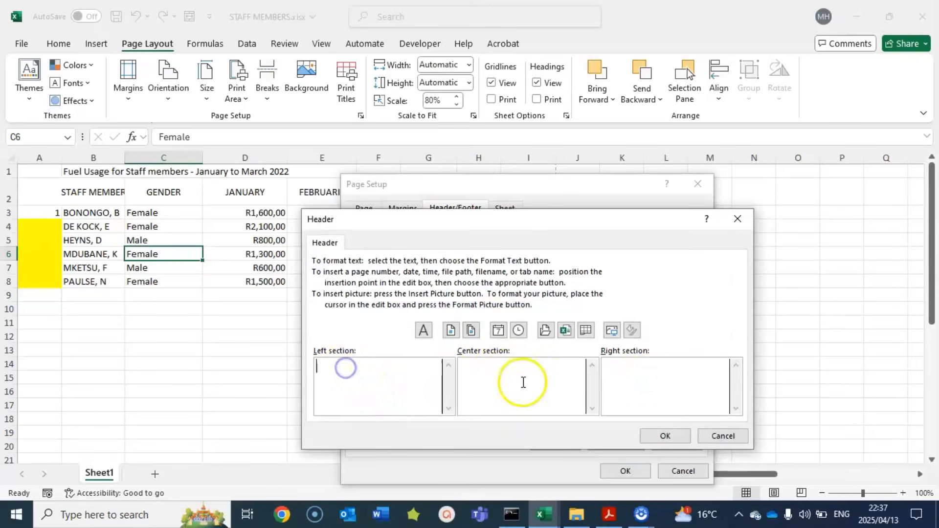
left_click(660, 375)
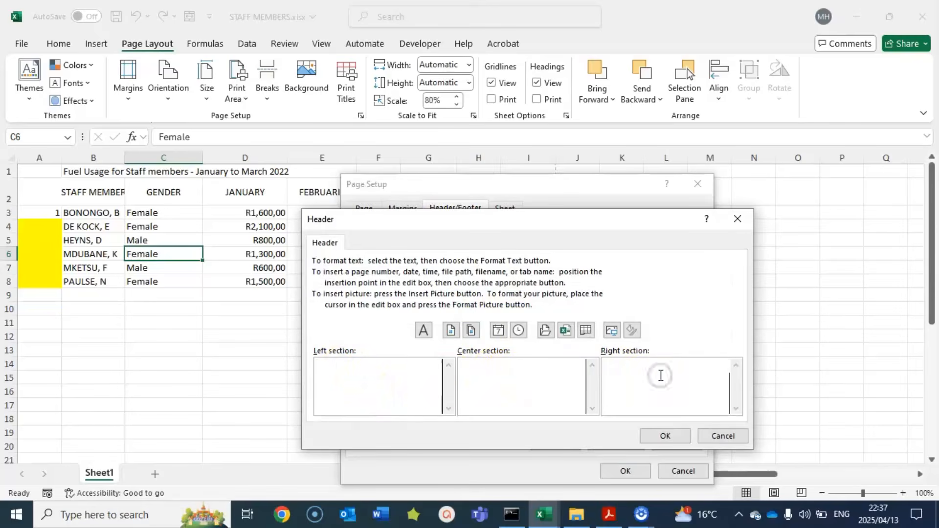
left_click(672, 437)
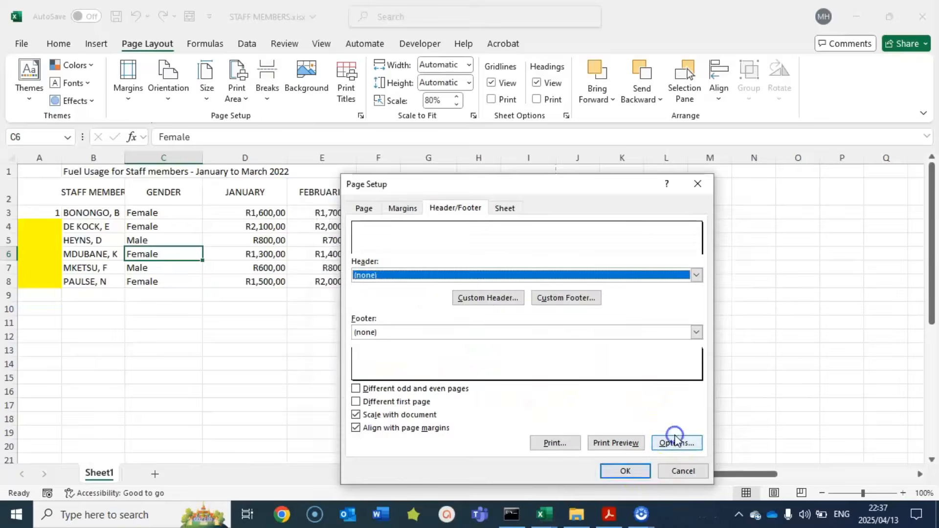
left_click(641, 475)
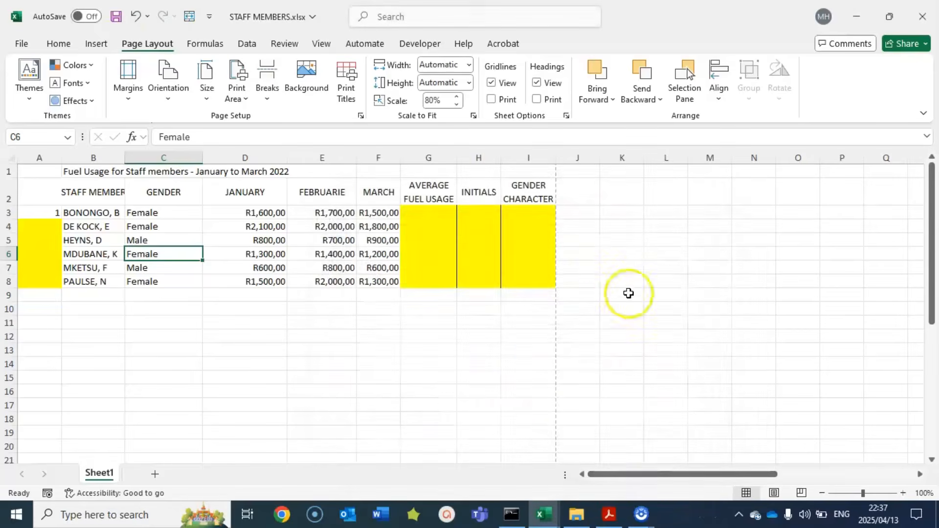
Step: Switch the worksheet to Page Layout view and open the left header section for editing
left_click(319, 44)
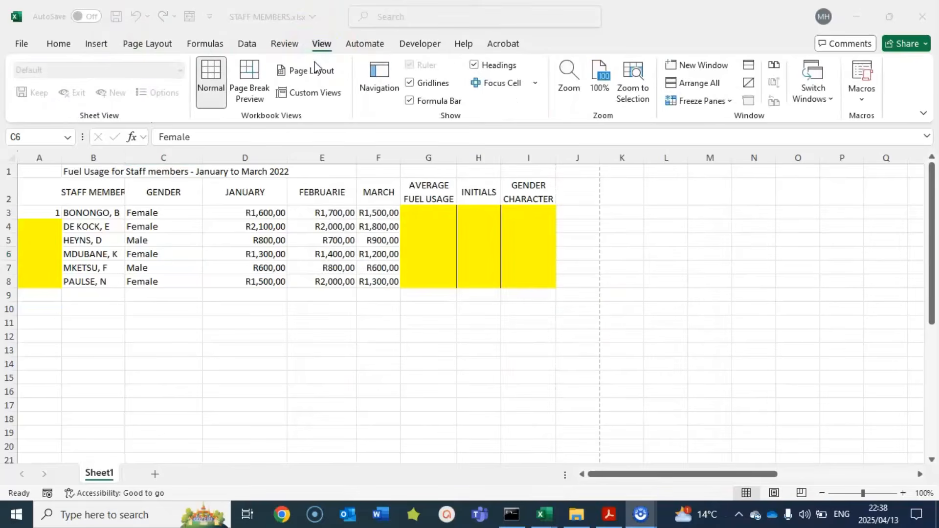
left_click(317, 73)
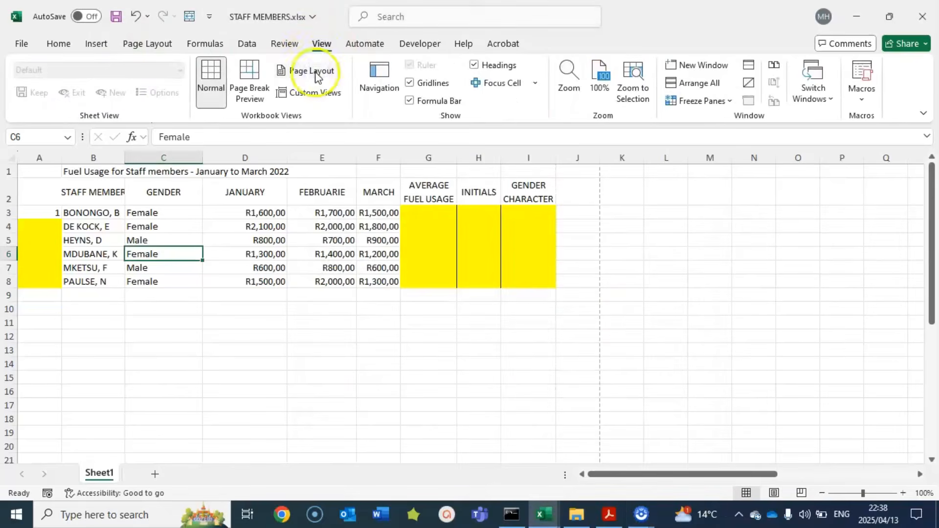
left_click(313, 73)
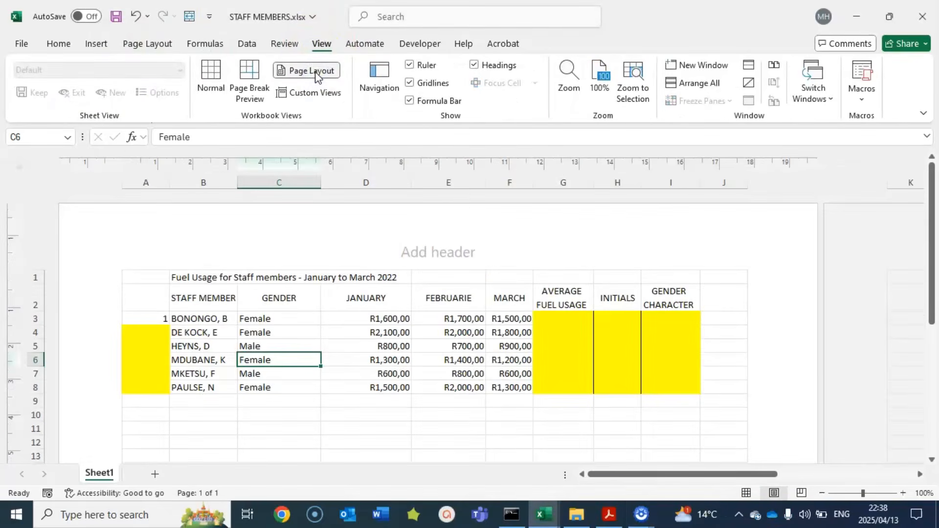
left_click(228, 248)
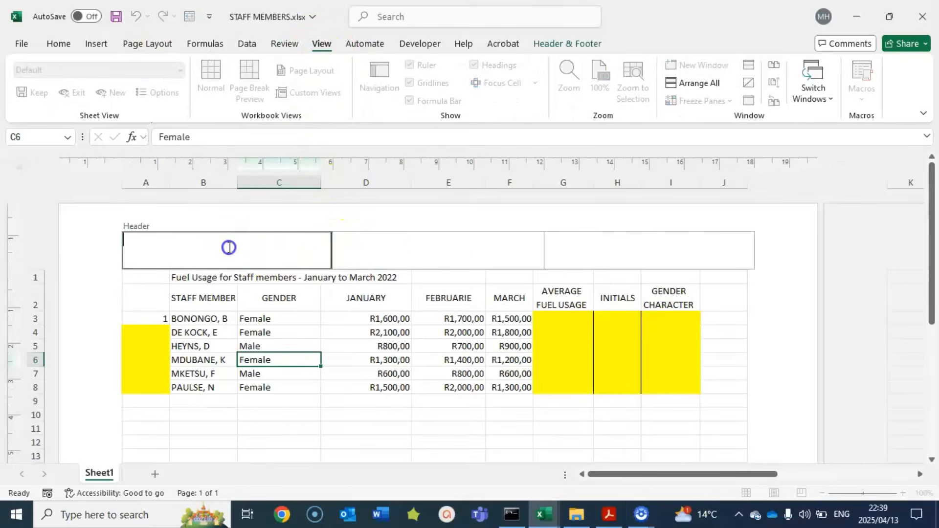
left_click(405, 240)
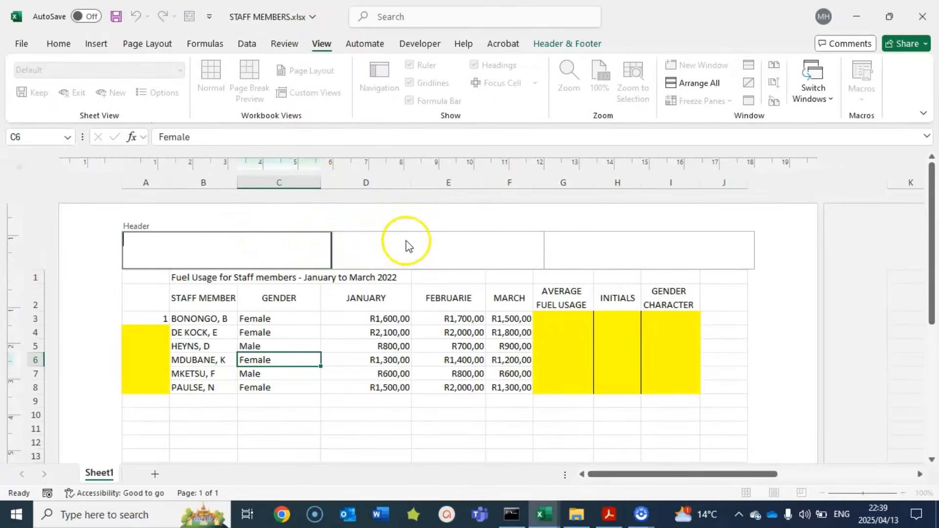
left_click(241, 251)
left_click(417, 248)
left_click(688, 243)
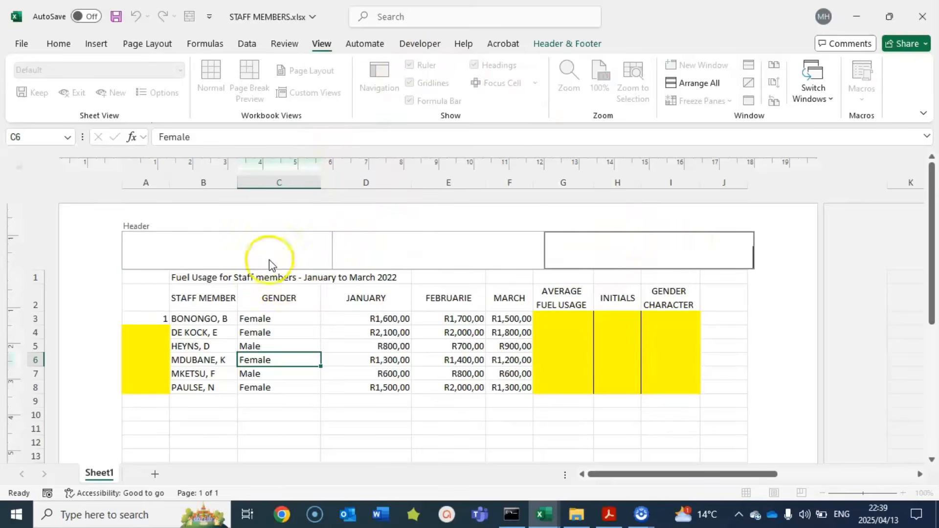
left_click(245, 248)
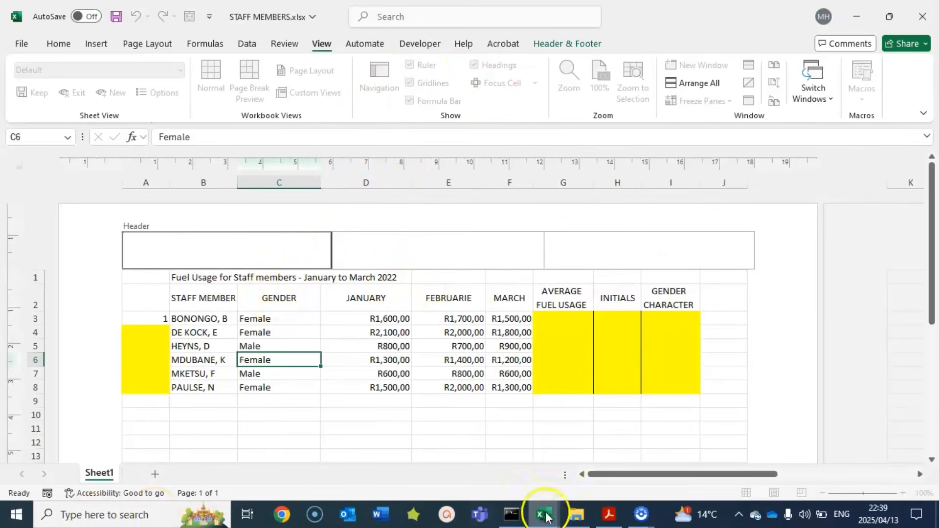
Step: Switch to the question paper PDF and check which texts instruction 2 requires in the header
left_click(608, 514)
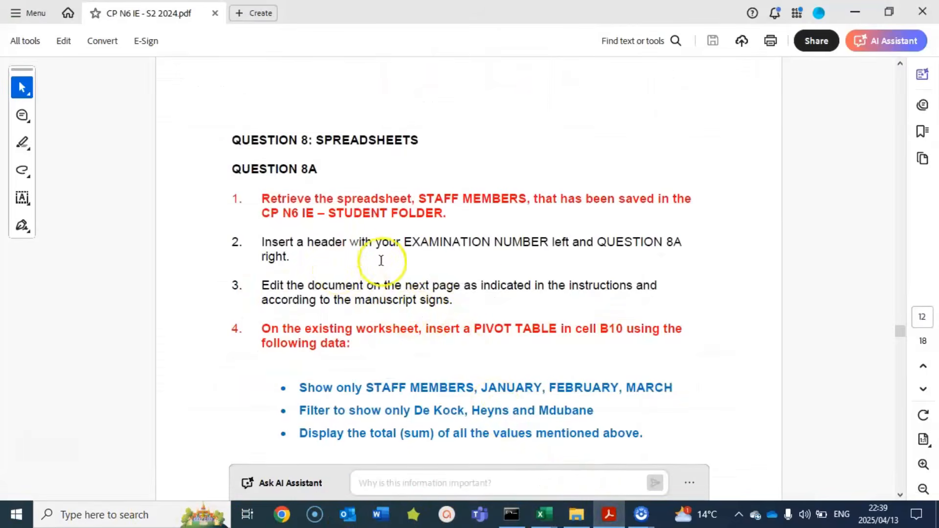
left_click_drag(407, 243, 532, 242)
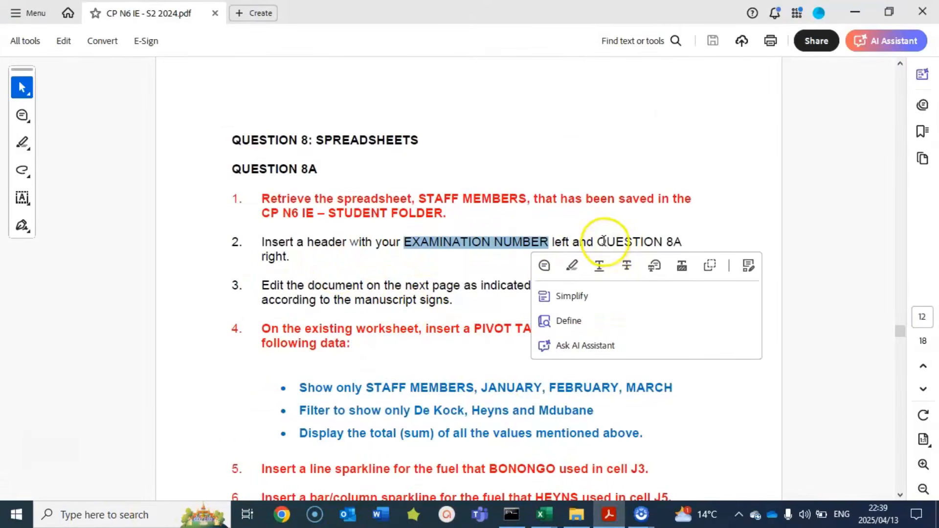
left_click_drag(600, 242, 685, 244)
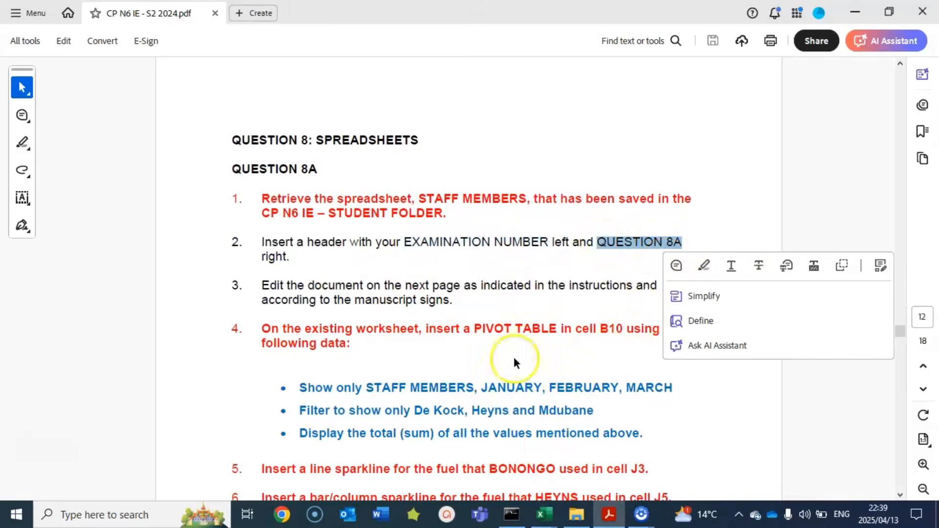
Step: Back in STAFF MEMBERS.xlsx, enter the examination number in the left header section and QUESTION 8A in the right, and return to Normal view
mouse_move(548, 523)
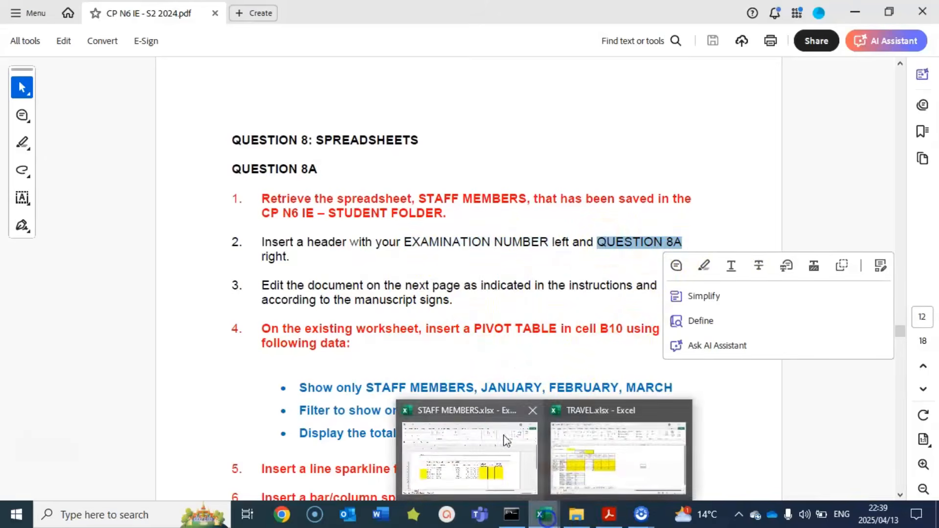
left_click(479, 477)
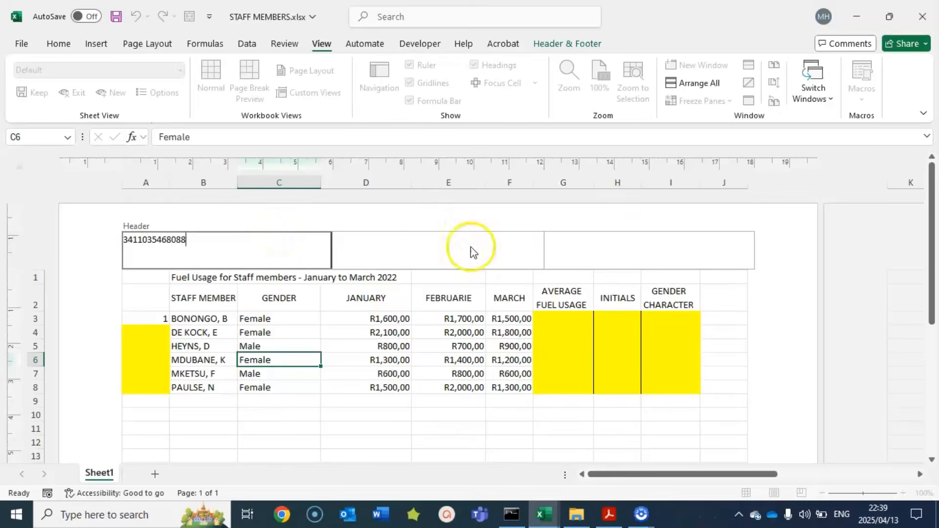
left_click(611, 241)
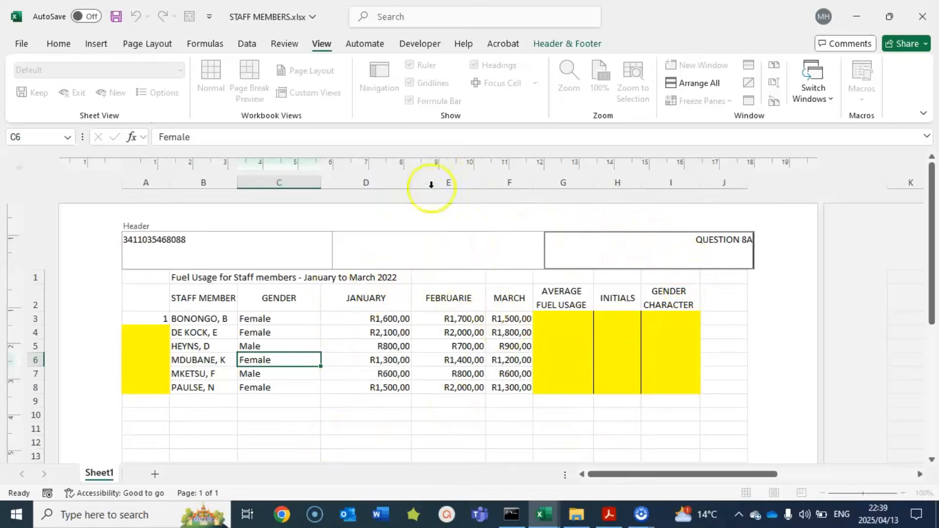
left_click(433, 338)
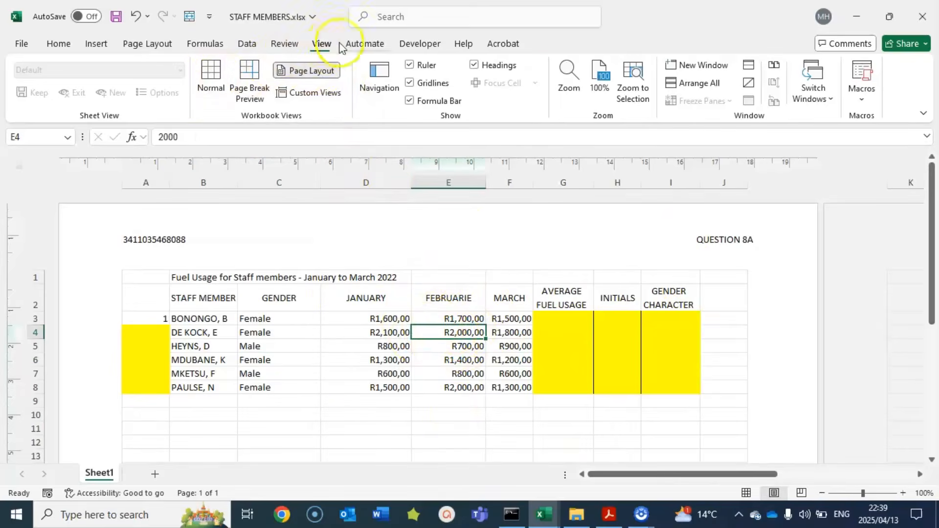
left_click(211, 81)
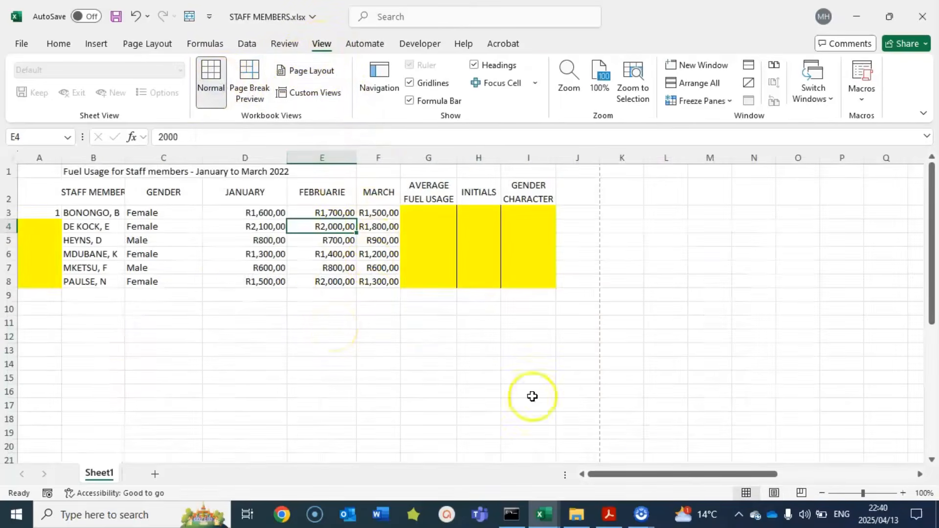
Step: Switch to the question paper PDF and read the remaining Question 8A instructions through to the marked-up table on page 13
left_click(609, 514)
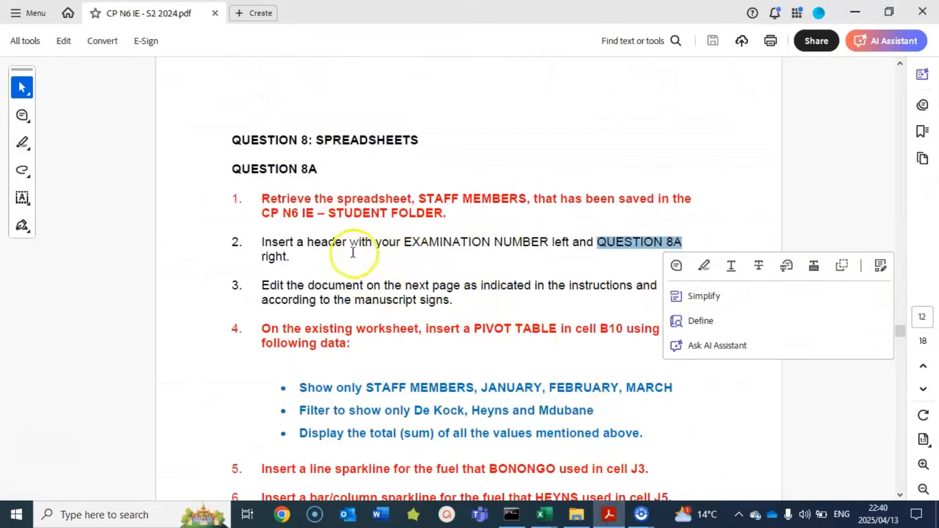
left_click(861, 216)
scroll(343, 313, "down", 3)
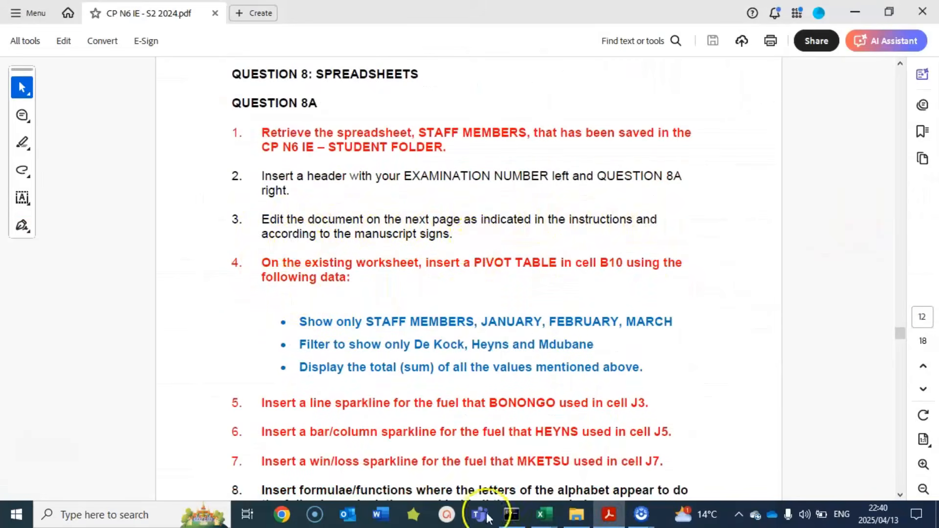
scroll(492, 386, "down", 4)
scroll(493, 379, "down", 10)
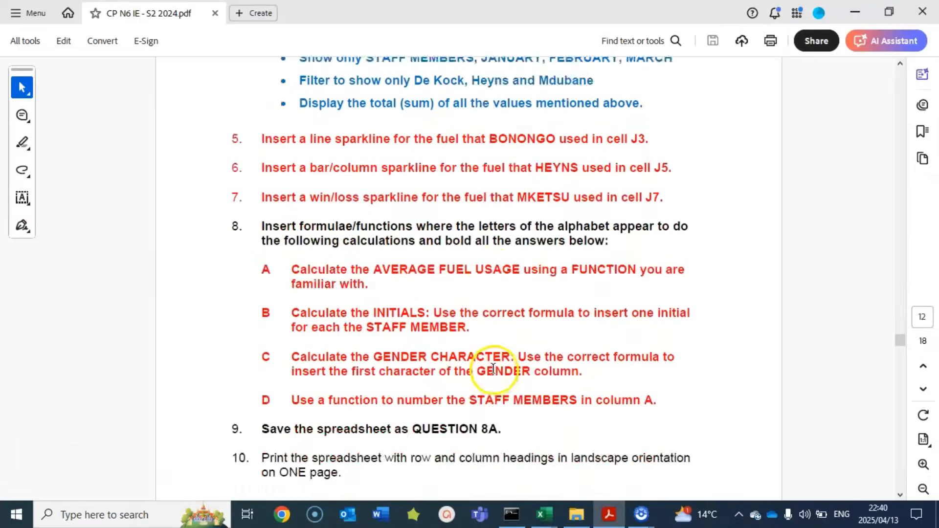
scroll(494, 365, "up", 2)
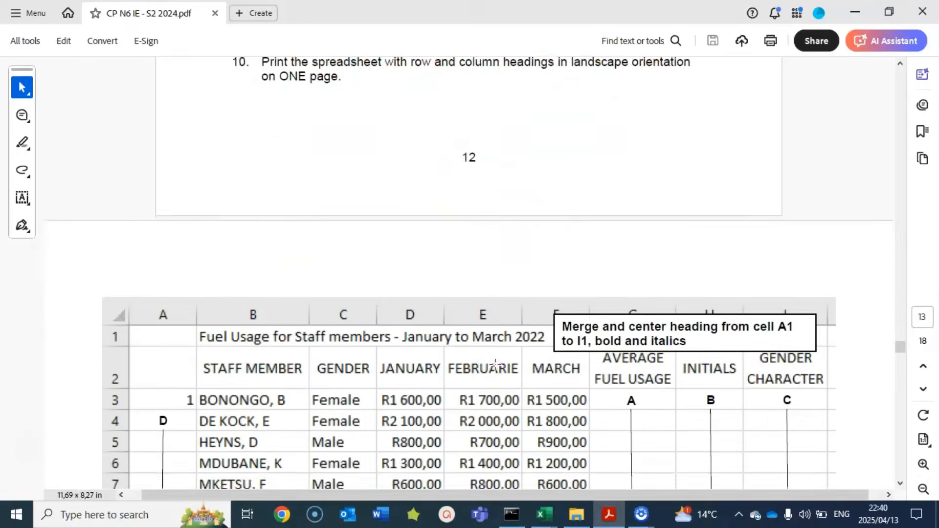
Step: Check the heading mark-up in the question paper's table, and in STAFF MEMBERS.xlsx merge and center the fuel usage heading across A1:I1
scroll(538, 318, "down", 5)
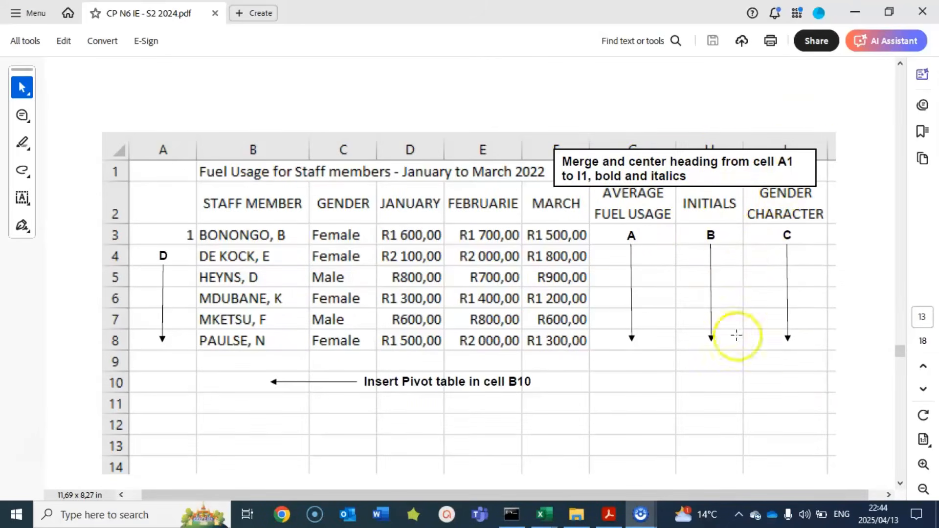
mouse_move(543, 514)
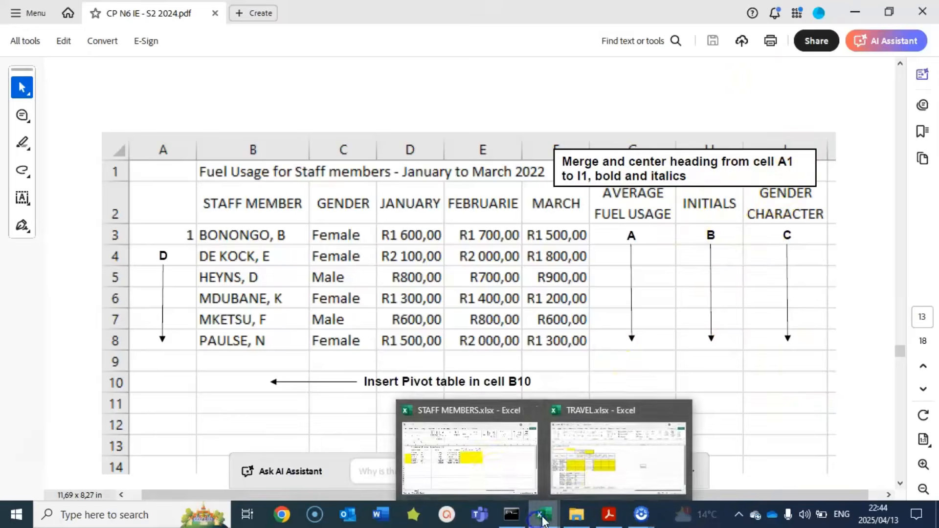
left_click(489, 474)
left_click(184, 278)
left_click(151, 172)
left_click_drag(37, 171, 527, 170)
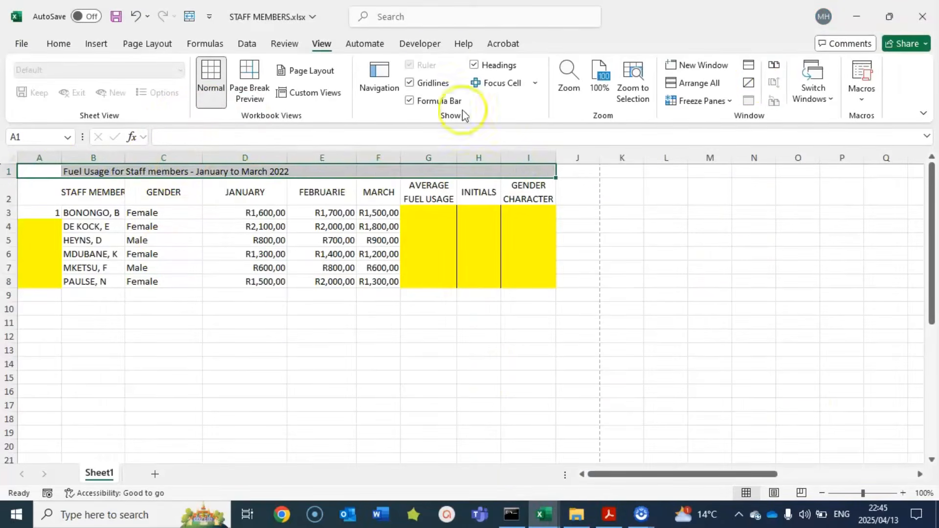
left_click(54, 47)
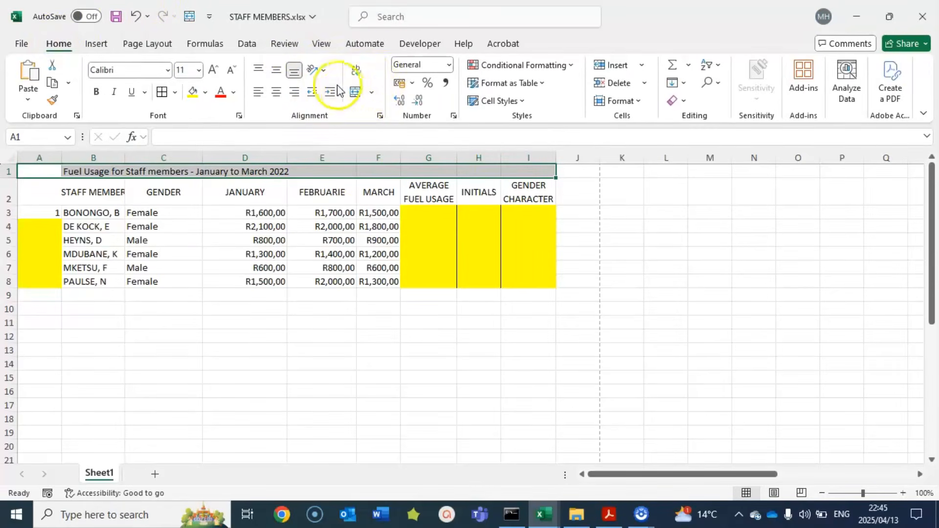
left_click(371, 93)
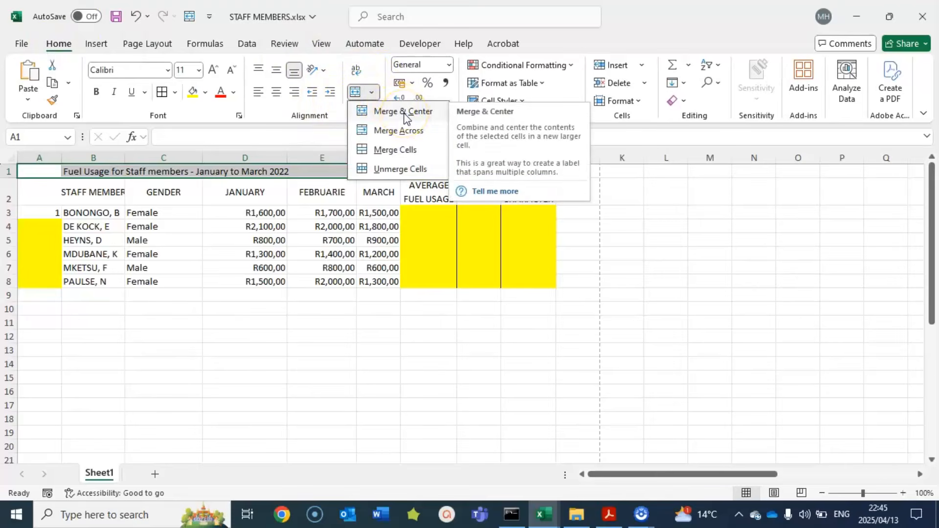
left_click(402, 131)
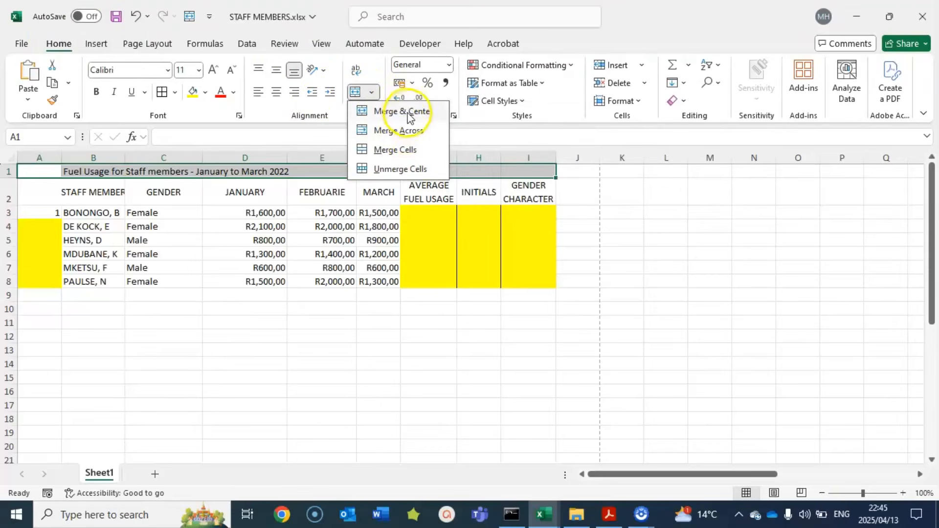
left_click(403, 112)
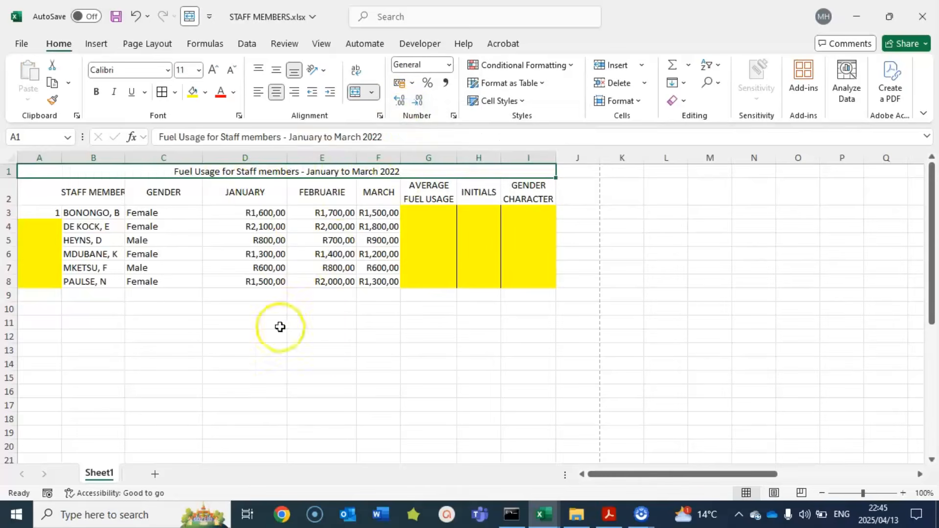
Step: Format the merged fuel usage heading in row 1 as bold and italic
left_click(323, 323)
left_click(320, 171)
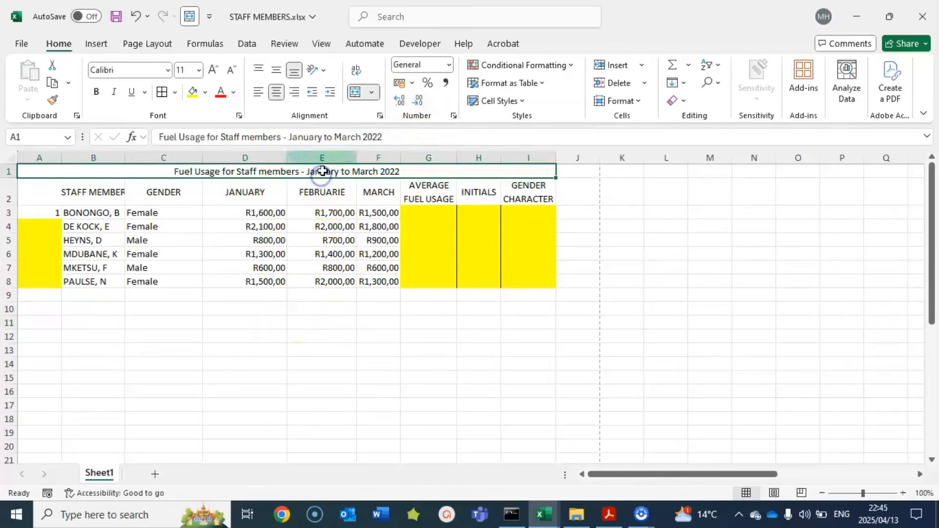
left_click(96, 94)
left_click(114, 93)
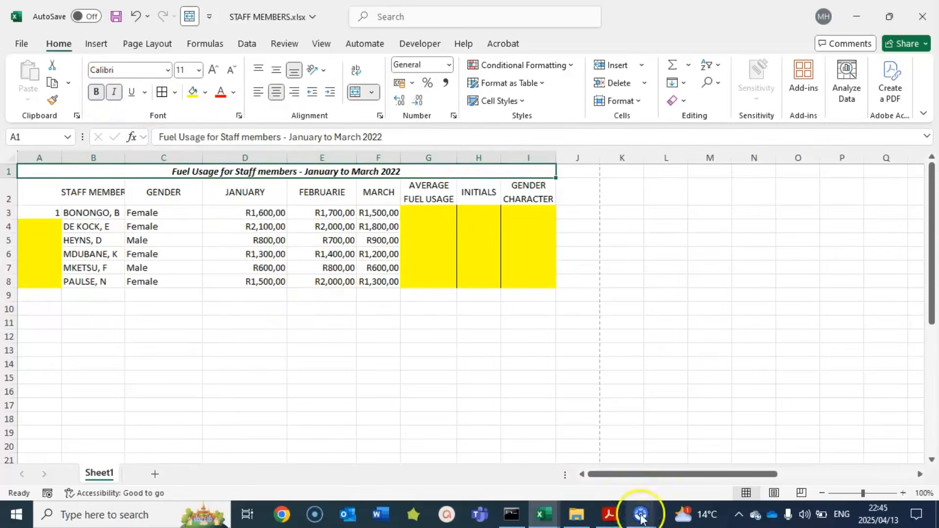
Step: Switch to the question paper PDF and read instruction 4 on the pivot table's location, fields, filter and totals
left_click(609, 515)
scroll(499, 243, "up", 5)
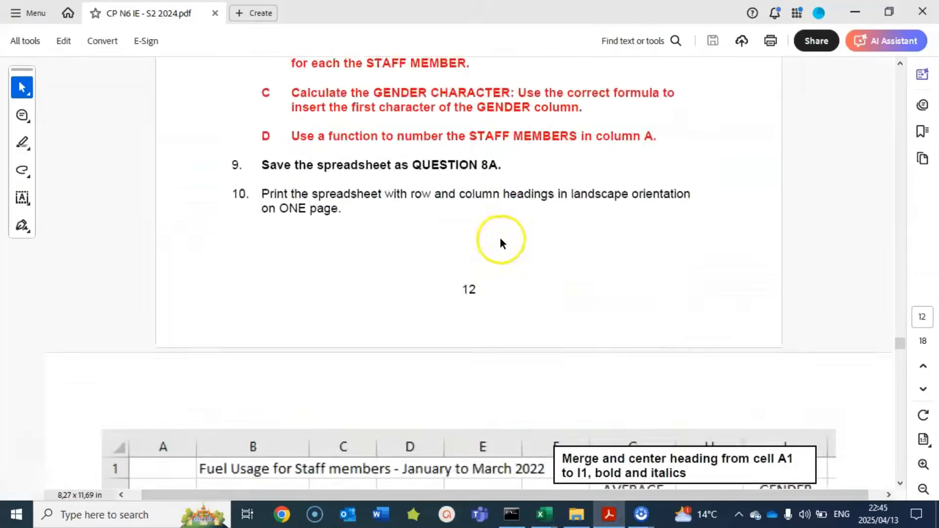
scroll(499, 243, "up", 6)
scroll(503, 238, "up", 3)
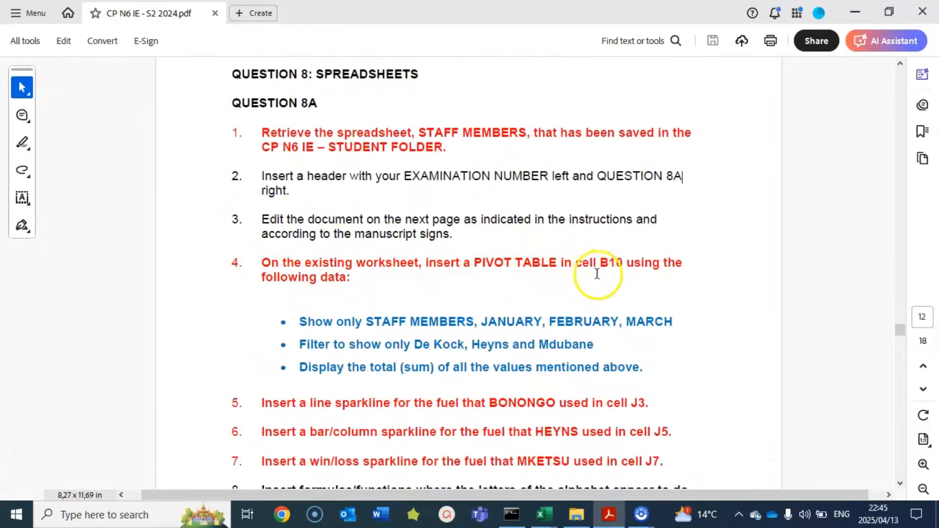
scroll(594, 273, "down", 2)
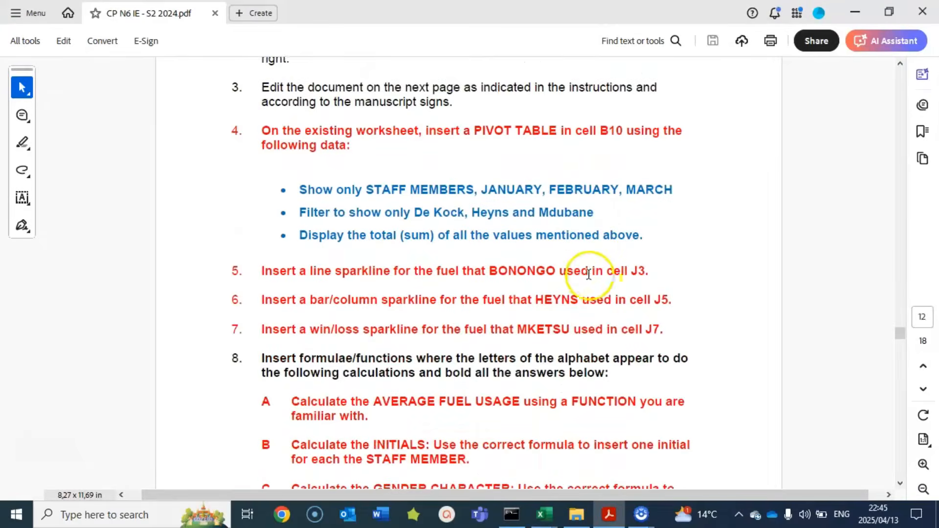
scroll(589, 274, "down", 1)
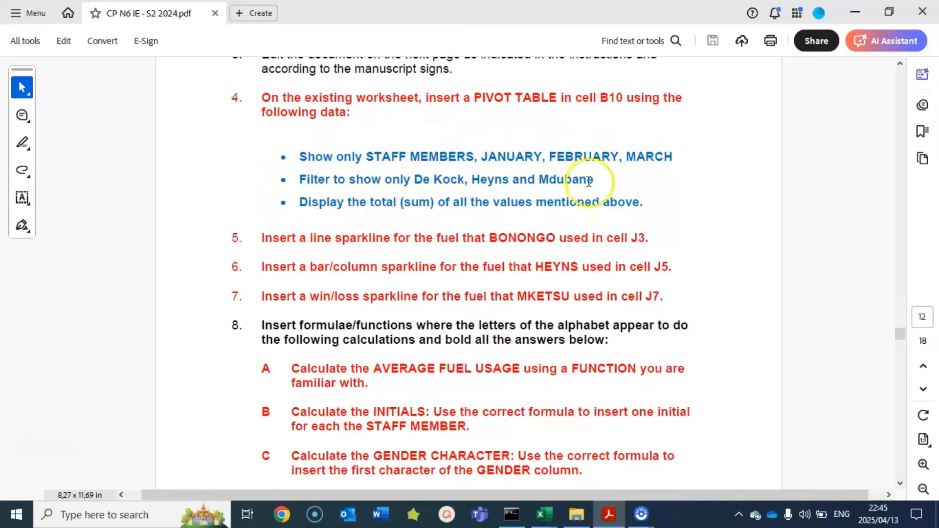
Step: Back in STAFF MEMBERS.xlsx, insert a PivotTable from the range B2:I8 on the existing worksheet at cell B10
mouse_move(547, 518)
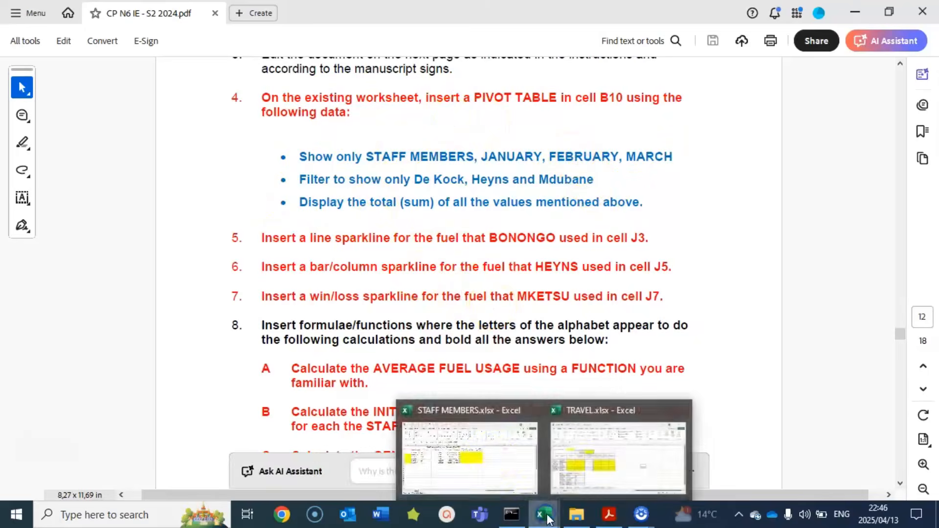
left_click(463, 462)
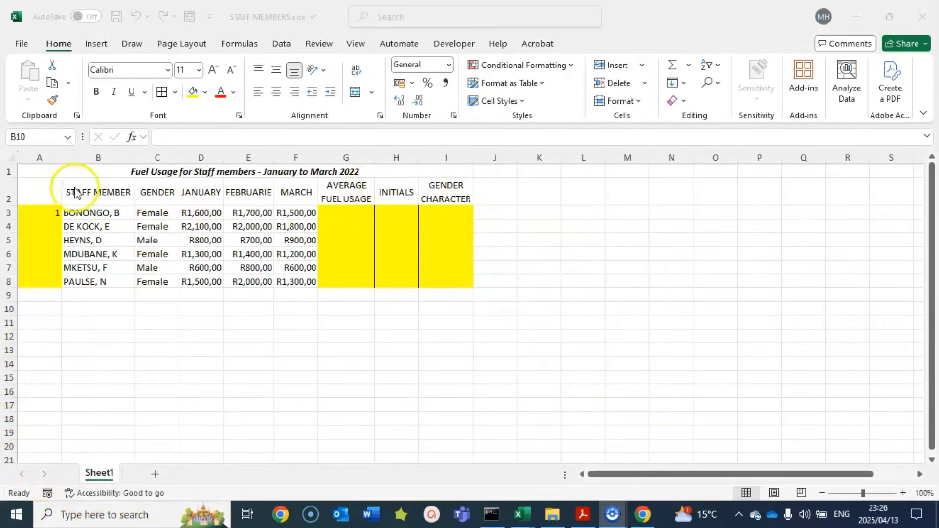
left_click(49, 192)
left_click_drag(49, 191, 445, 282)
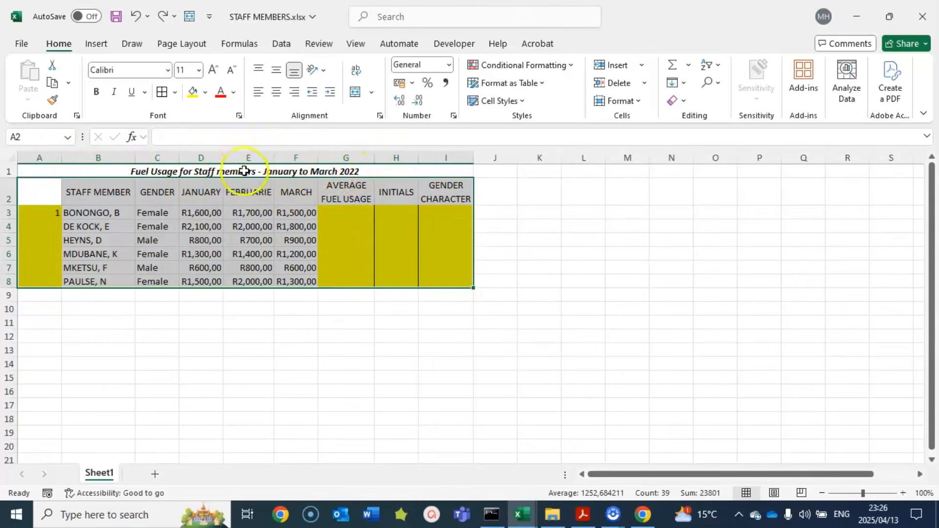
left_click_drag(44, 193, 439, 279)
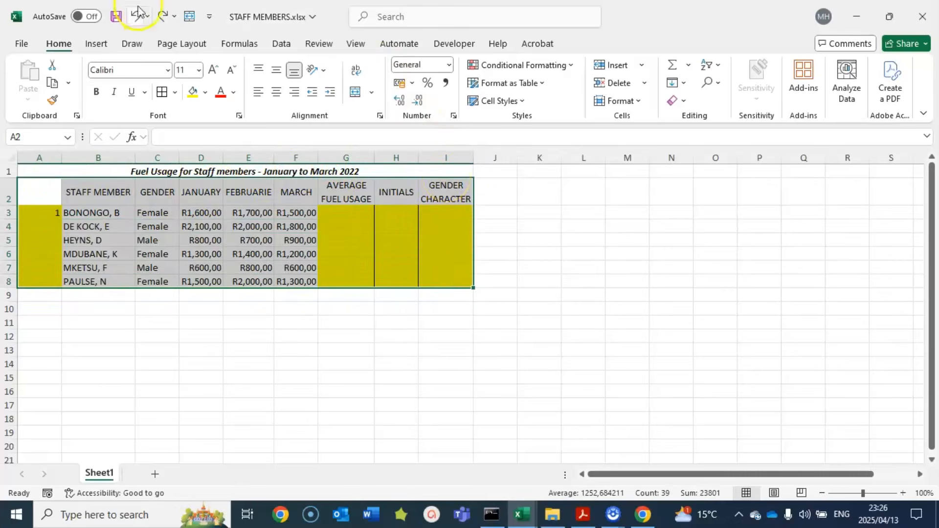
left_click(97, 44)
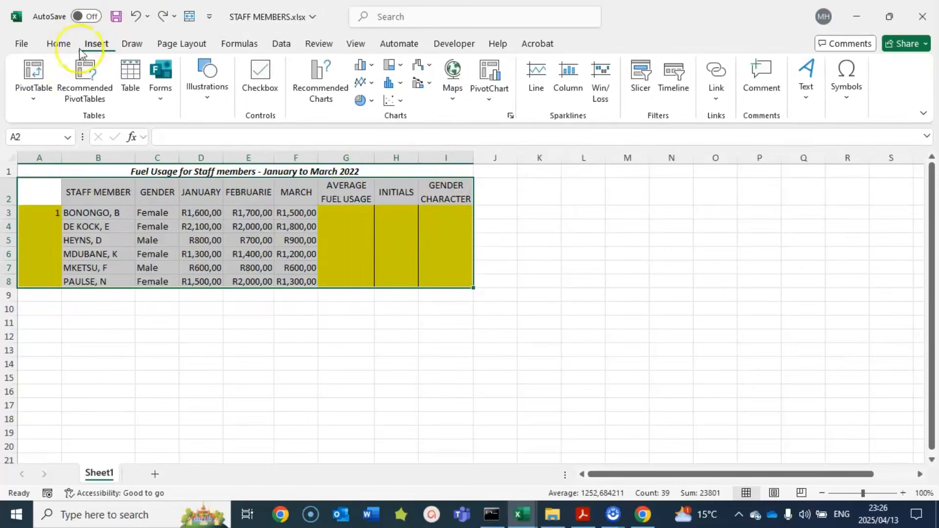
left_click(33, 95)
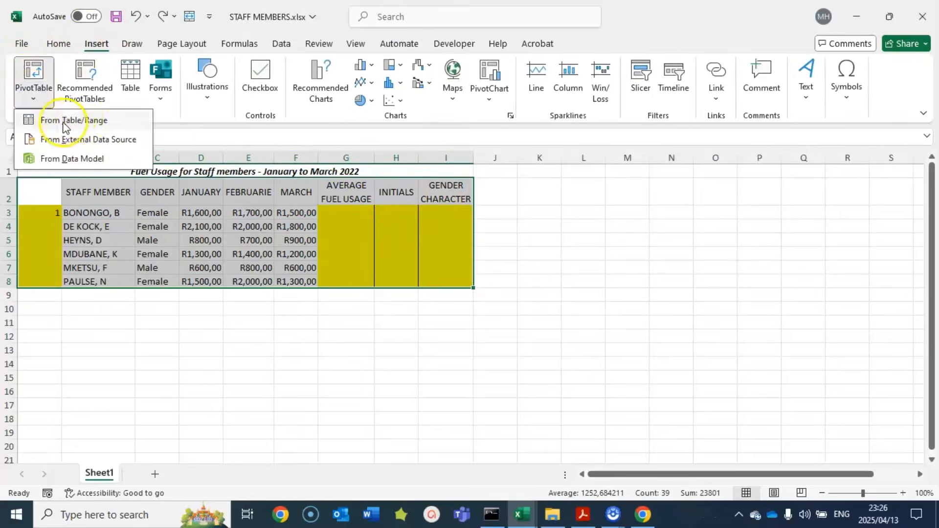
left_click(94, 124)
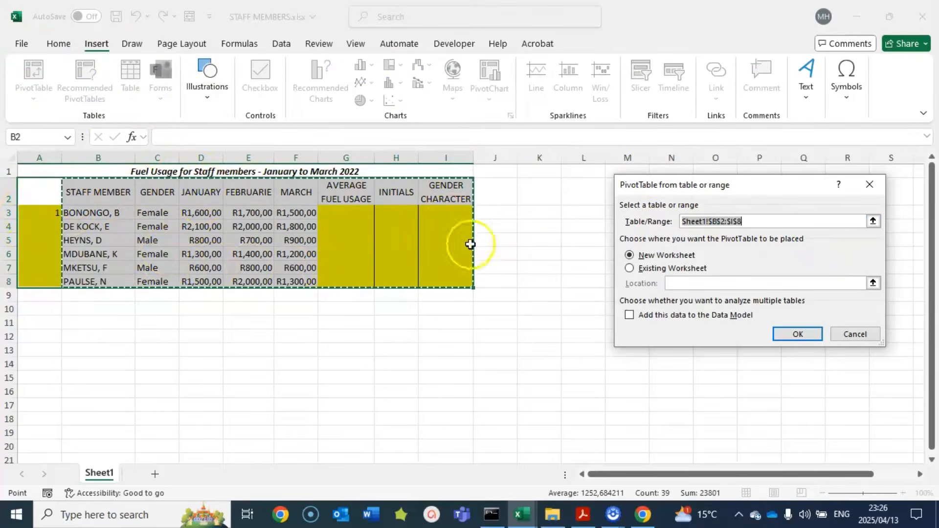
left_click(638, 271)
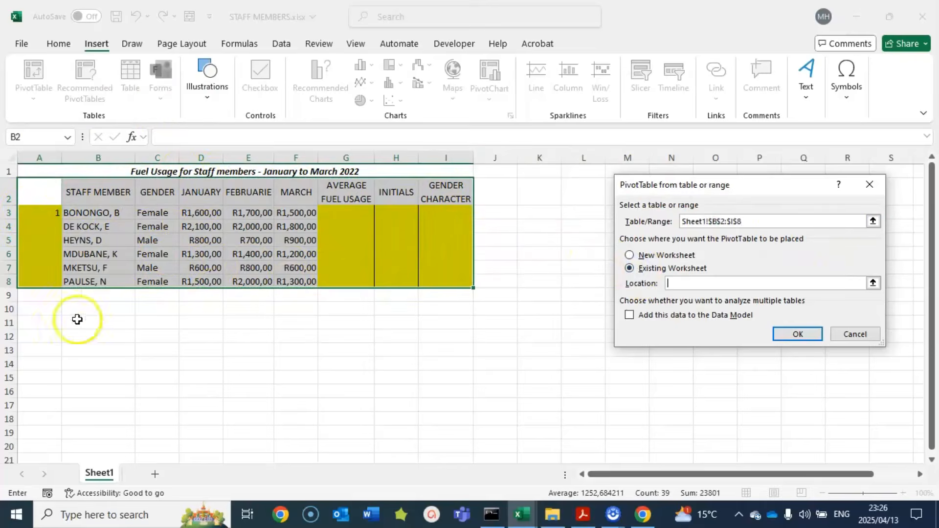
left_click(98, 309)
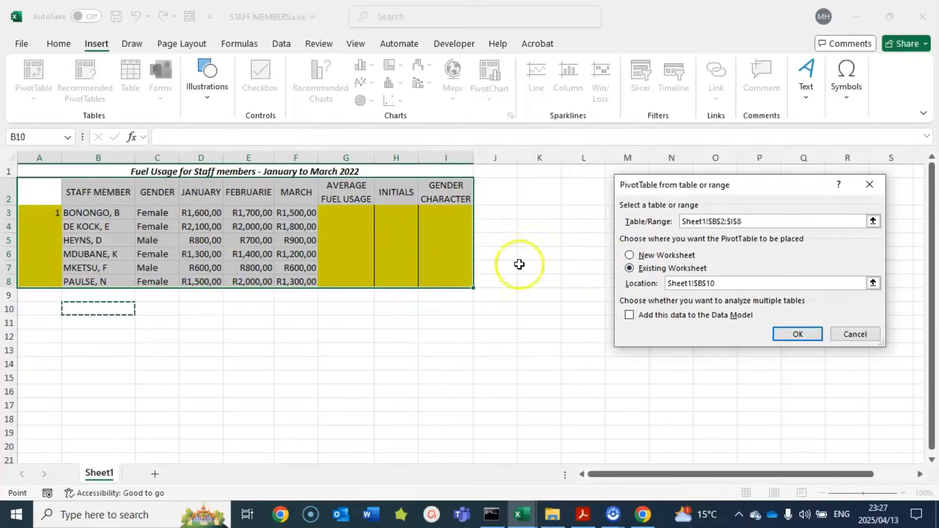
left_click(793, 336)
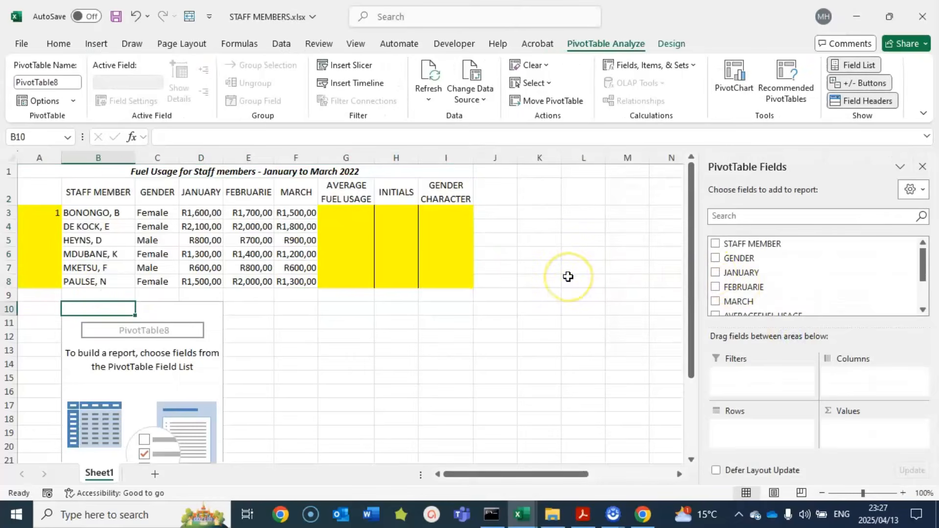
Step: Switch to the question paper PDF and check which fields the pivot table must show
scroll(502, 283, "down", 2)
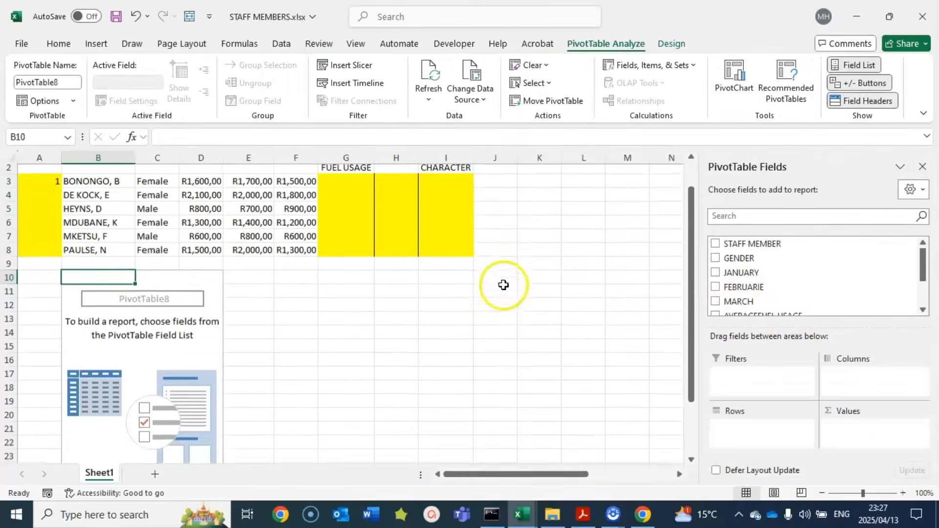
scroll(515, 292, "up", 2)
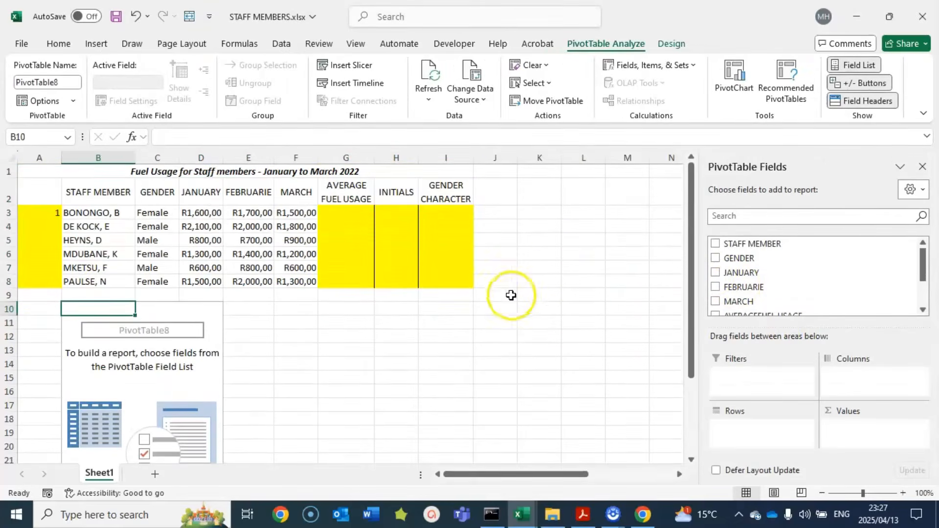
left_click(582, 515)
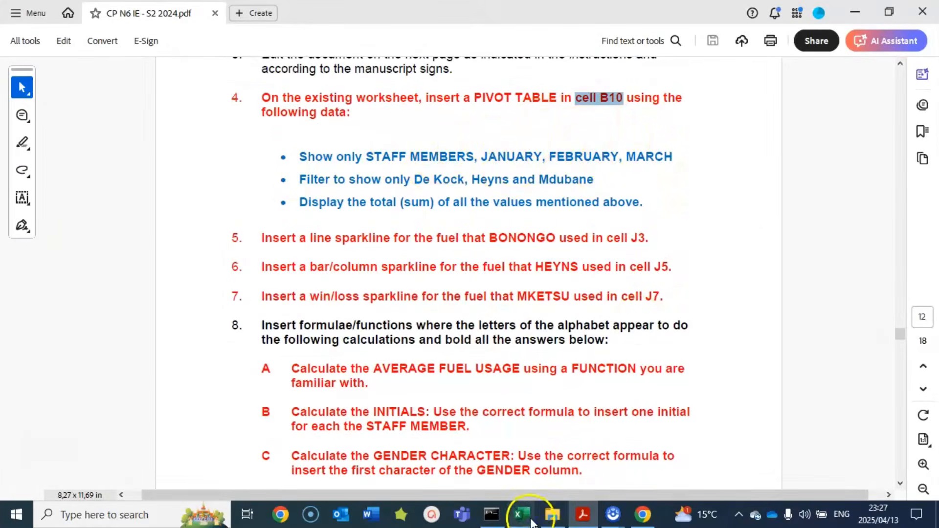
Step: Back in STAFF MEMBERS.xlsx, add the STAFF MEMBER, JANUARY, FEBRUARIE and MARCH fields to the pivot table
mouse_move(521, 514)
left_click(506, 457)
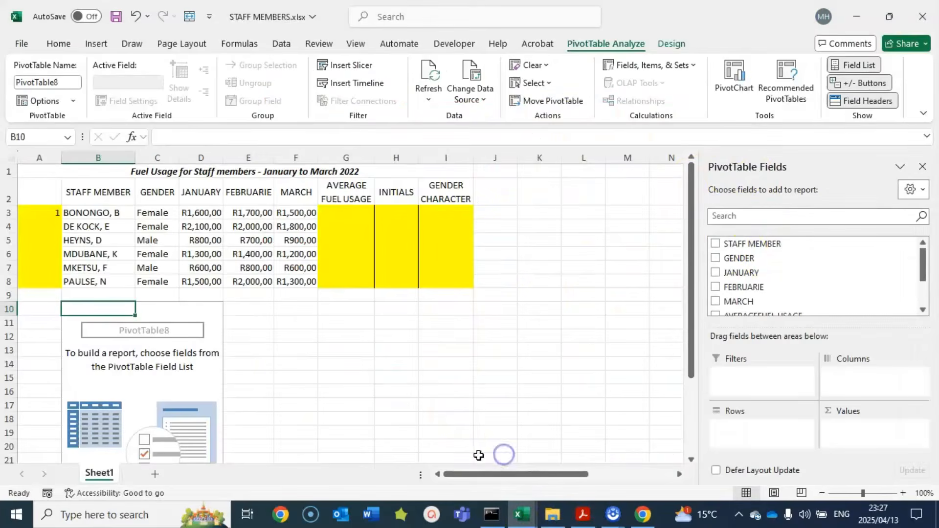
left_click(715, 244)
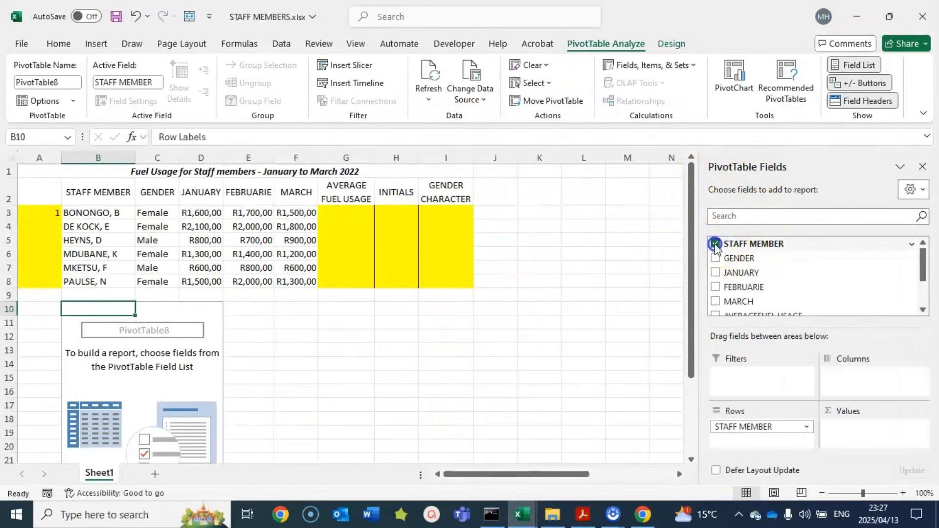
left_click(715, 273)
left_click(715, 287)
left_click(716, 301)
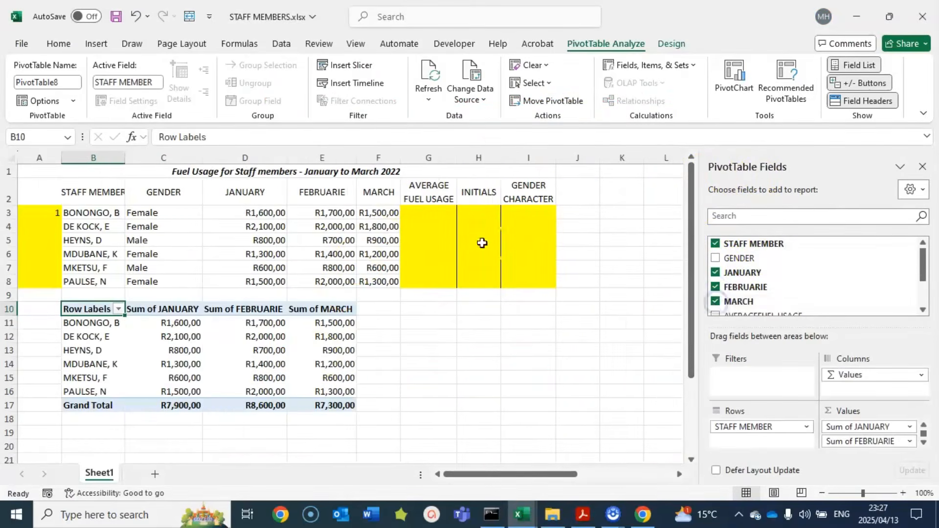
Step: Check the filter instruction in the question paper PDF and, back in STAFF MEMBERS.xlsx, filter the pivot table to the staff members from B4, B5 and B6
left_click(582, 514)
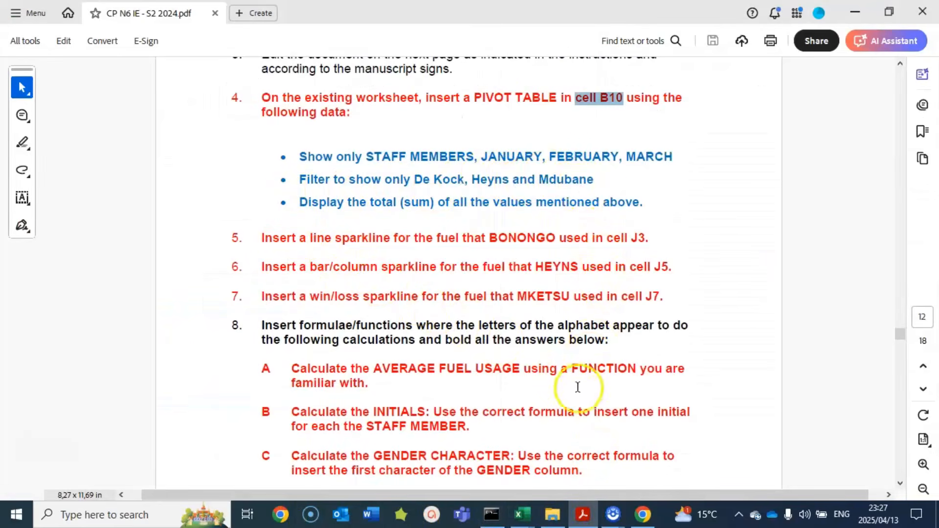
mouse_move(522, 514)
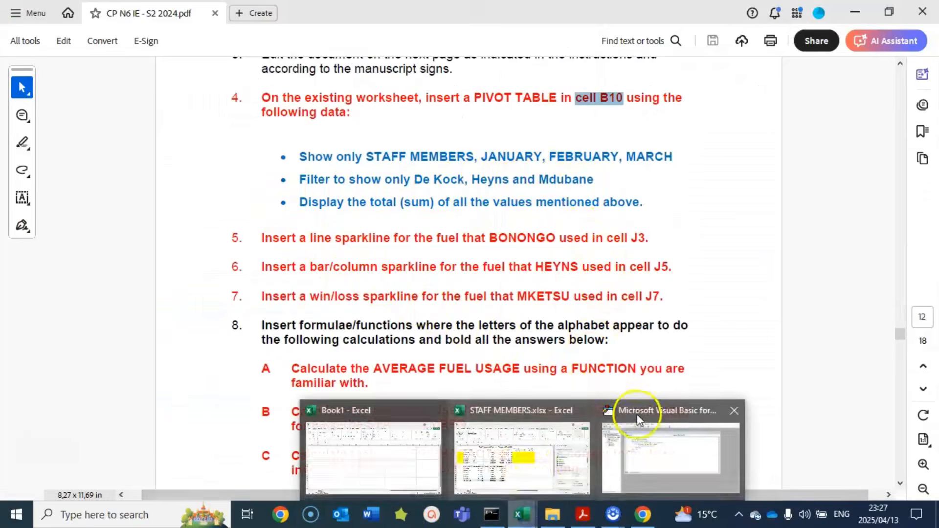
left_click(507, 451)
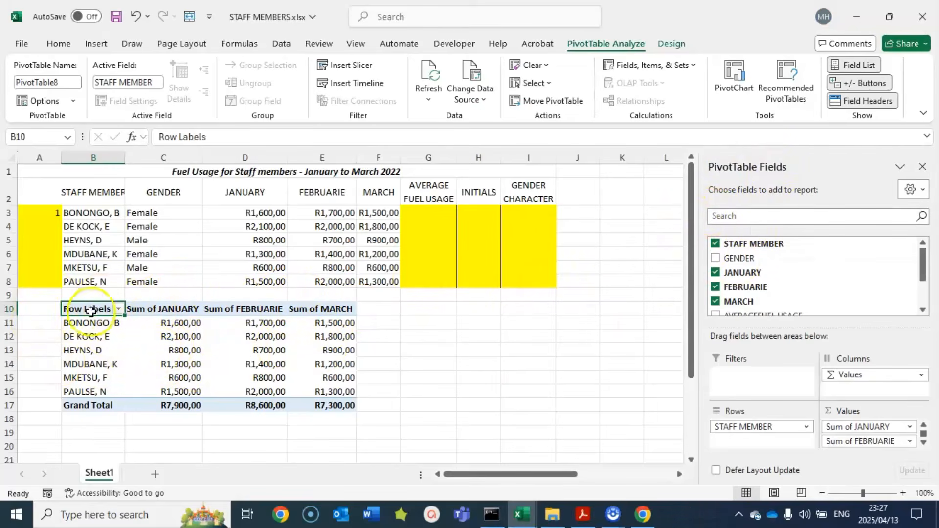
left_click(118, 310)
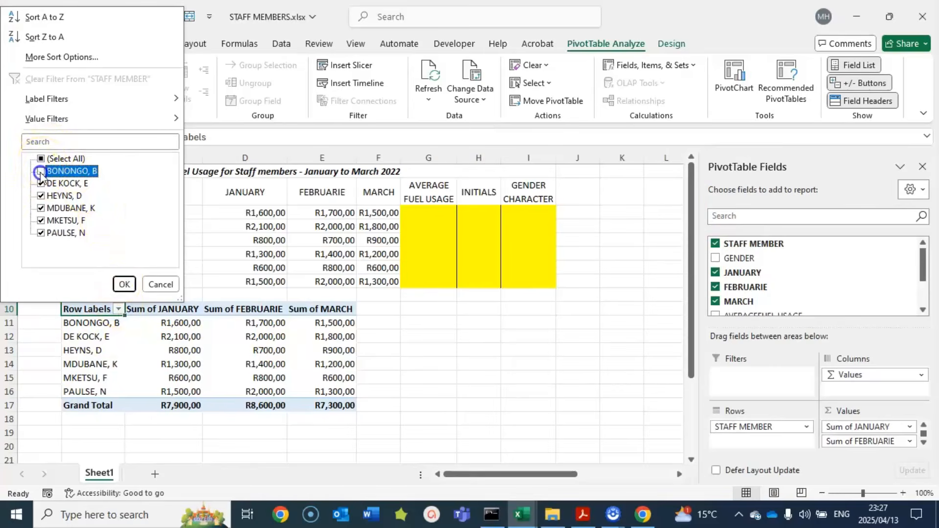
left_click(42, 208)
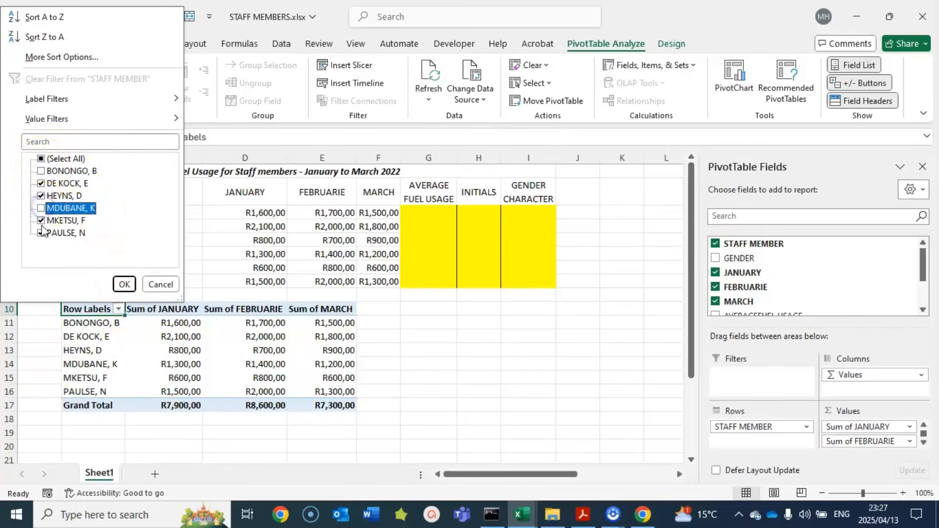
left_click(41, 220)
left_click(41, 232)
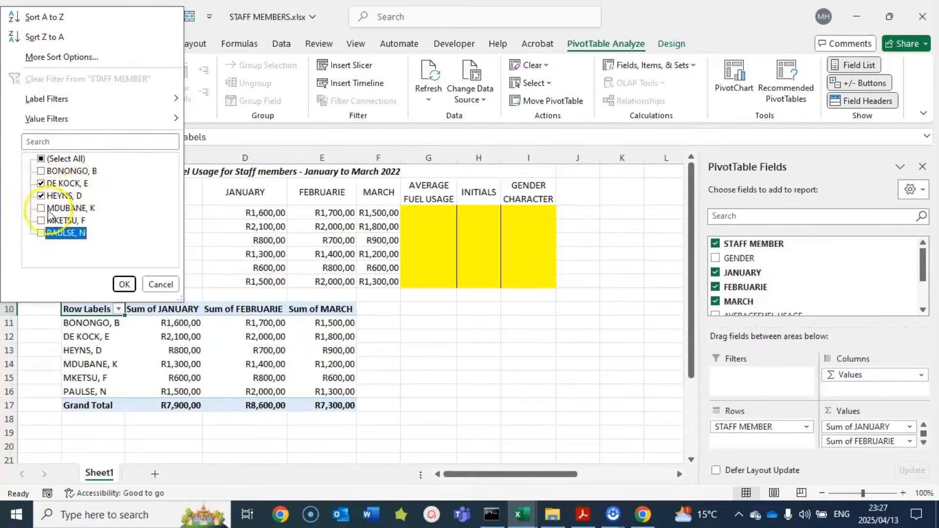
left_click(71, 208)
left_click(133, 283)
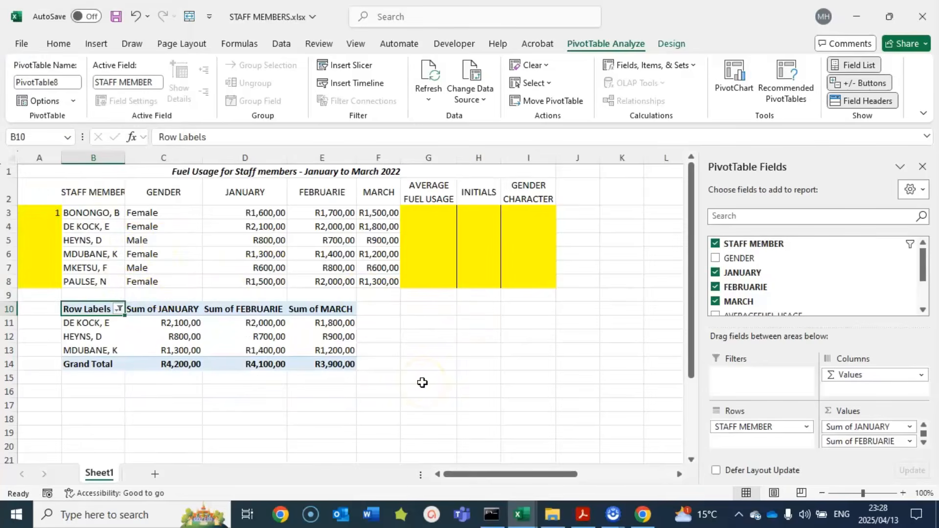
Step: Check the totals instruction in the question paper PDF and, back in STAFF MEMBERS.xlsx, close the PivotTable Fields list
left_click(582, 514)
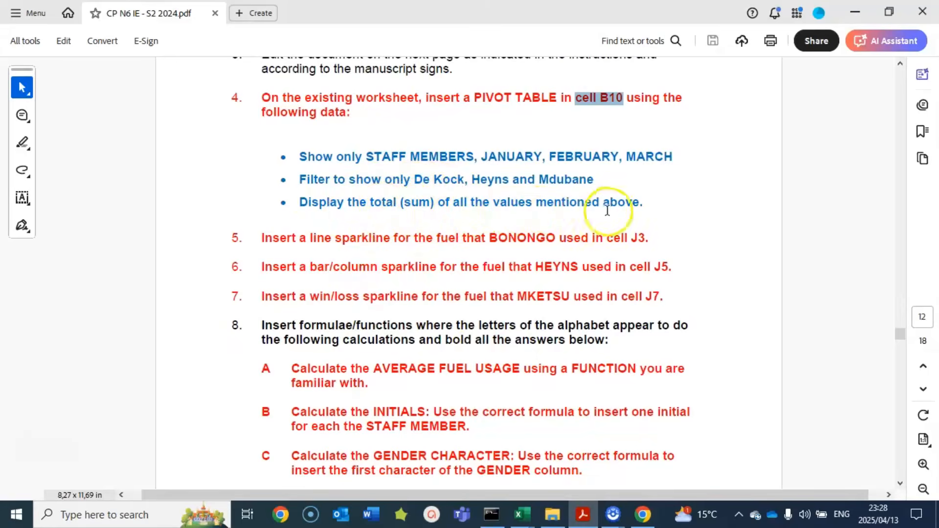
mouse_move(521, 515)
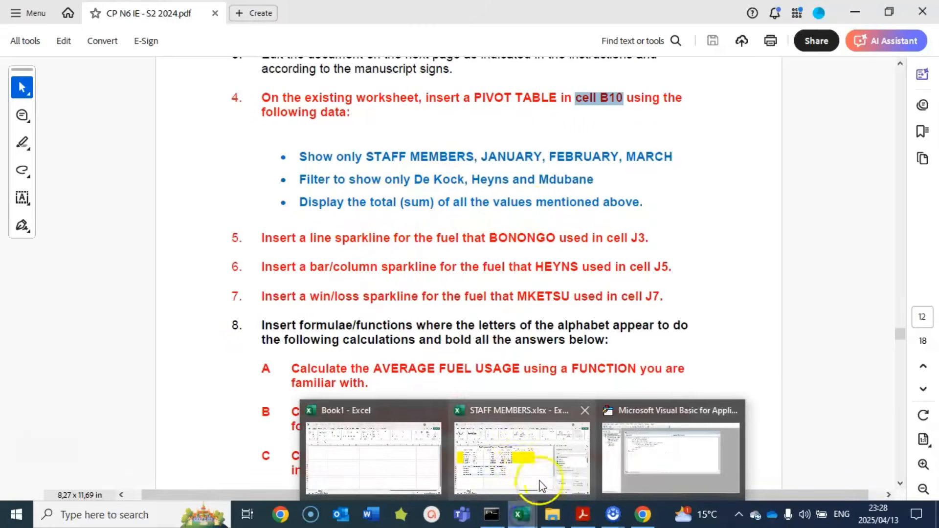
left_click(510, 457)
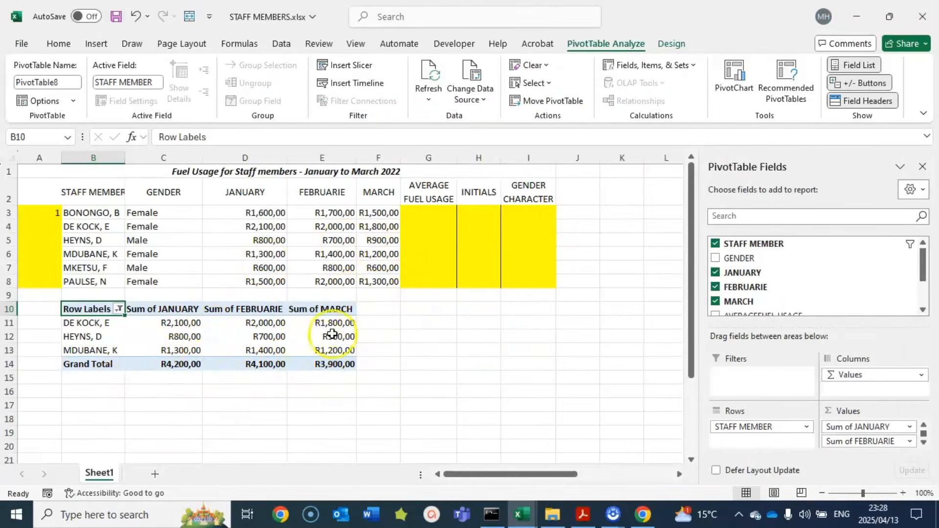
left_click(923, 166)
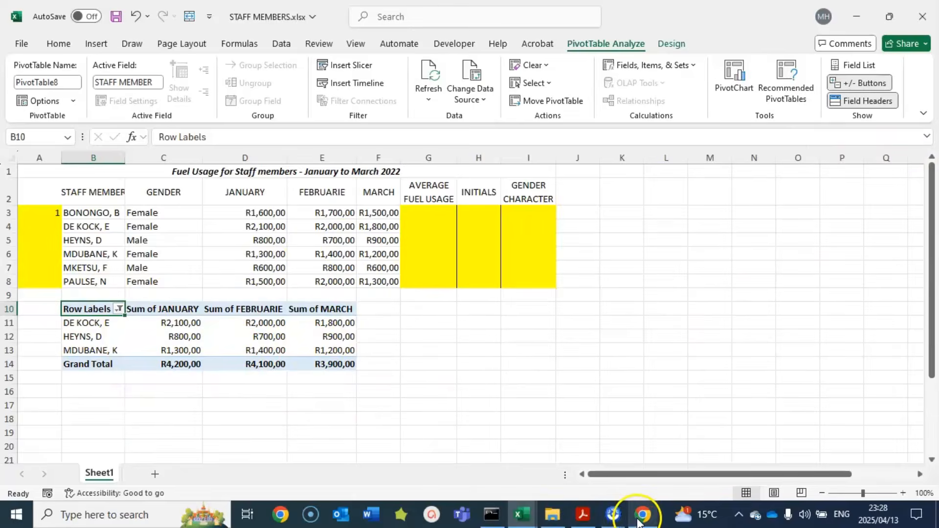
Step: Switch to the question paper PDF, read the sparkline instructions 5 to 7, and return to STAFF MEMBERS.xlsx
left_click(581, 515)
scroll(262, 268, "down", 1)
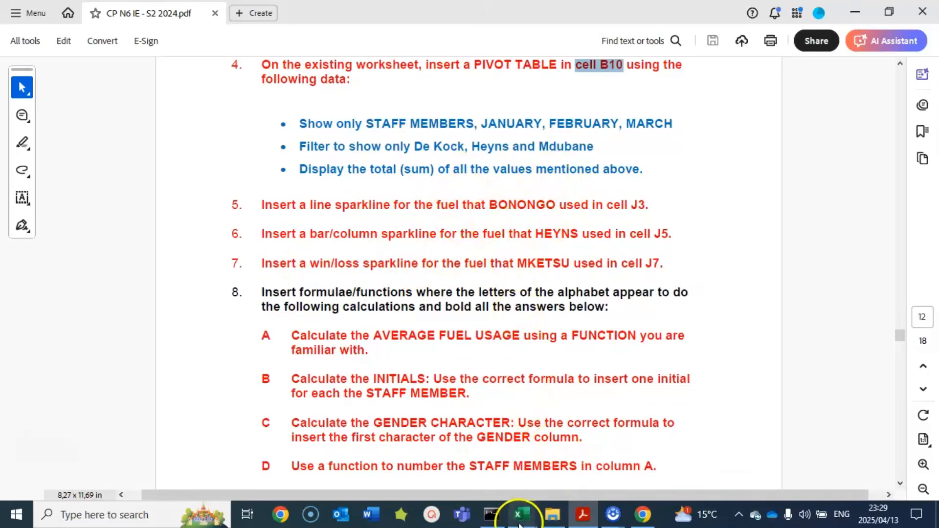
mouse_move(521, 513)
left_click(505, 461)
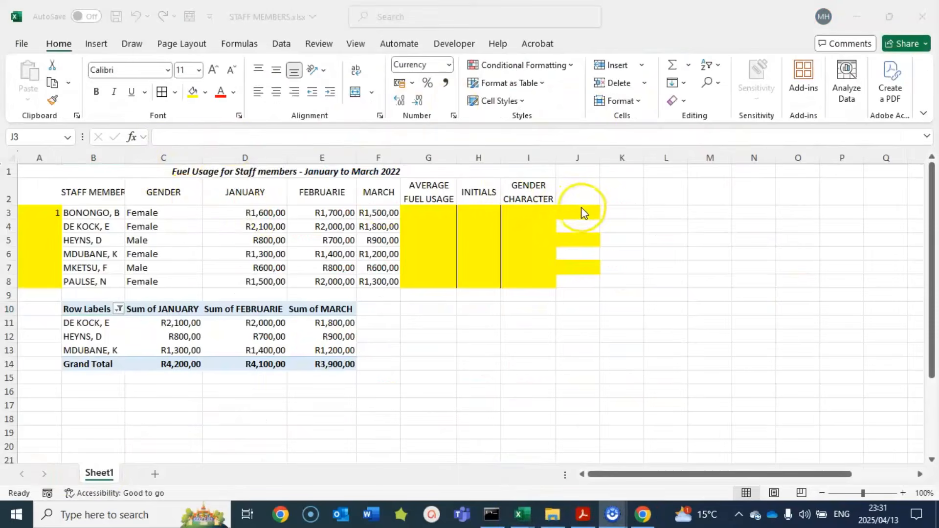
Step: Match the staff members in B3, B5 and B7 with the sparkline cells J3, J5 and J7
left_click(73, 212)
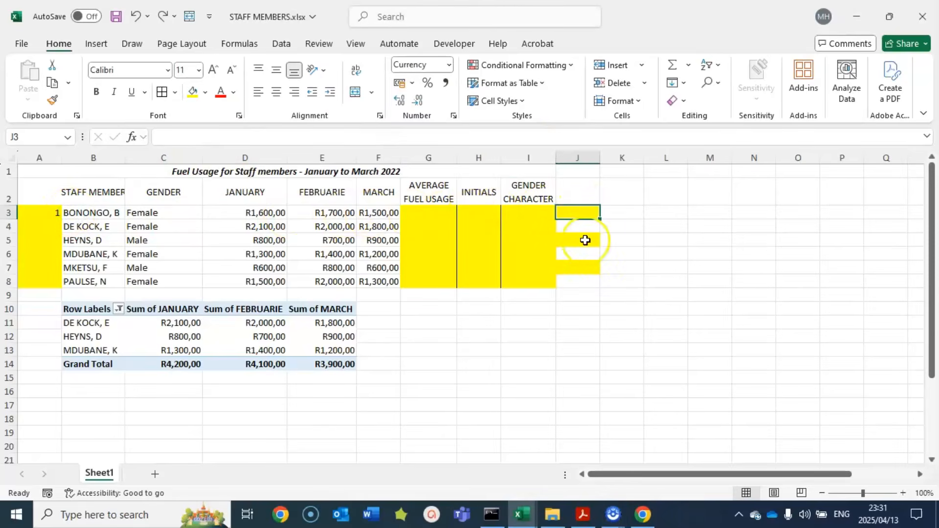
left_click(83, 241)
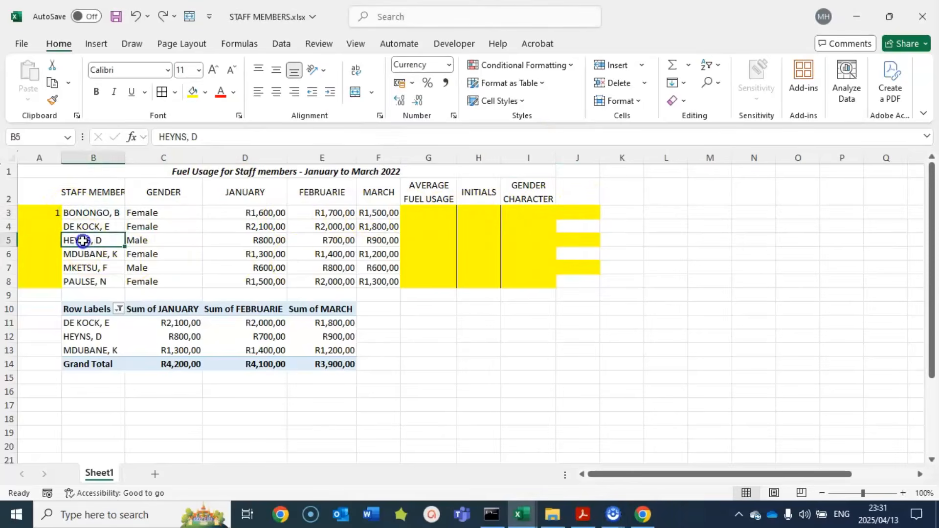
left_click(580, 240)
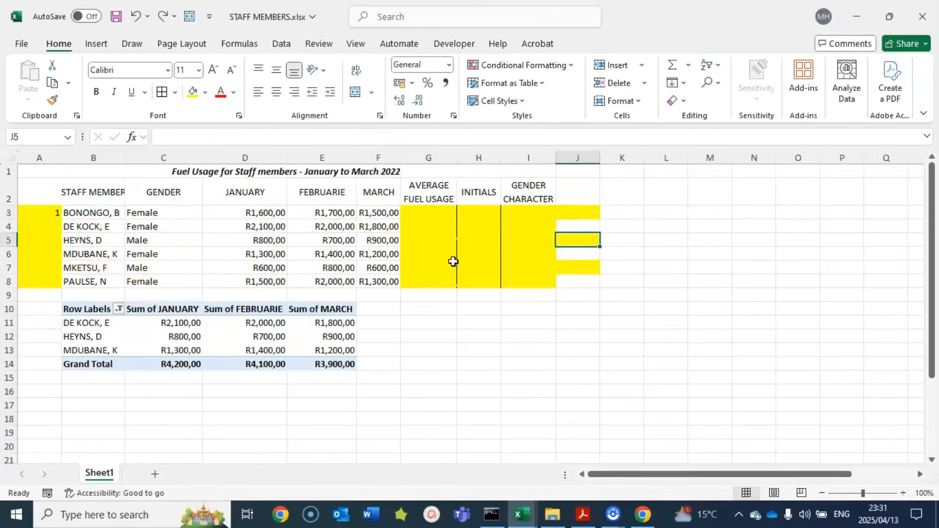
left_click(81, 267)
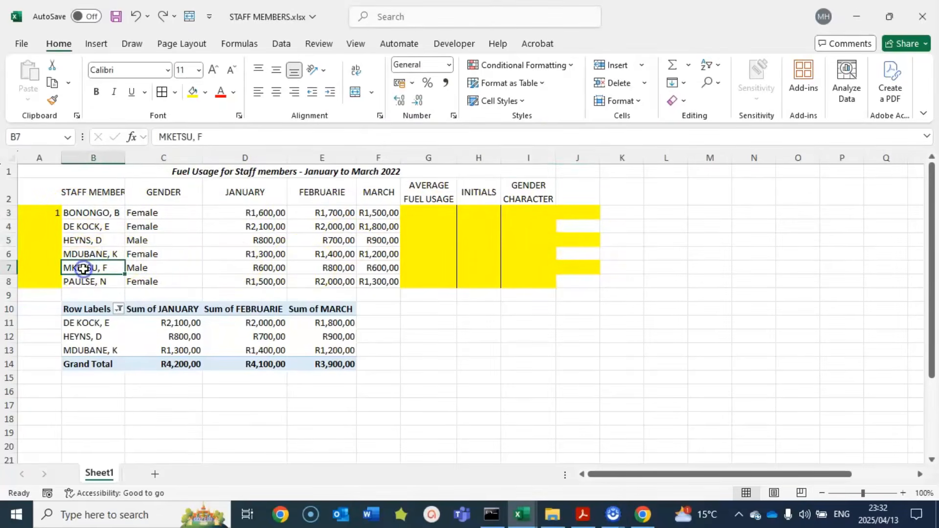
left_click(591, 269)
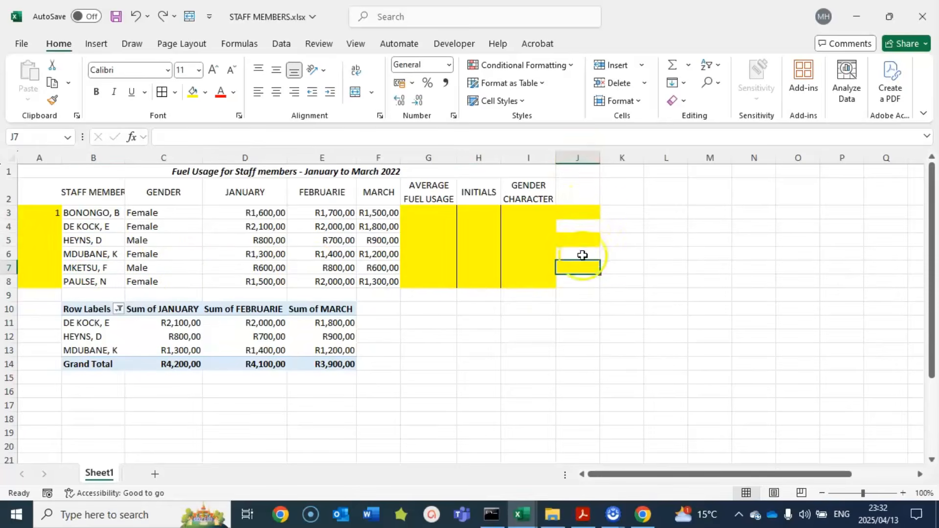
left_click(656, 249)
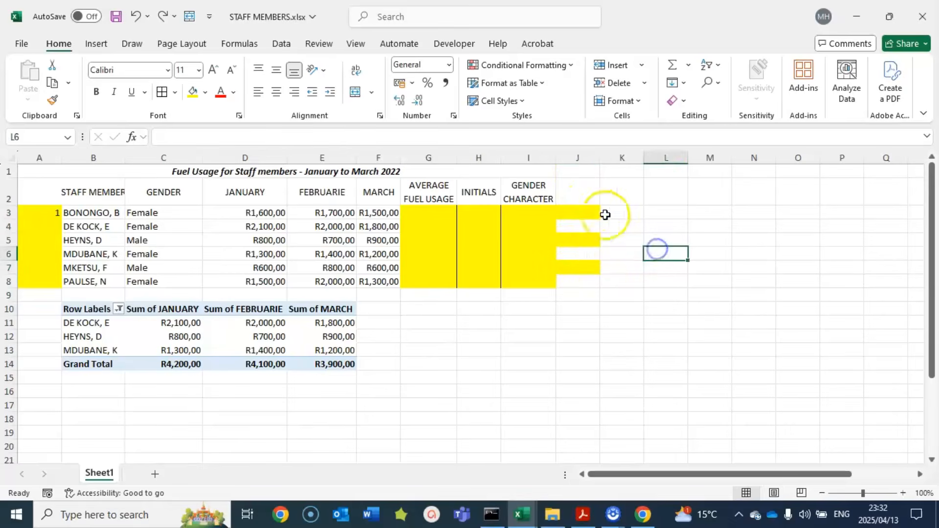
Step: Insert a line sparkline in cell J3 using the January to March fuel data in D3:F3
left_click(586, 214)
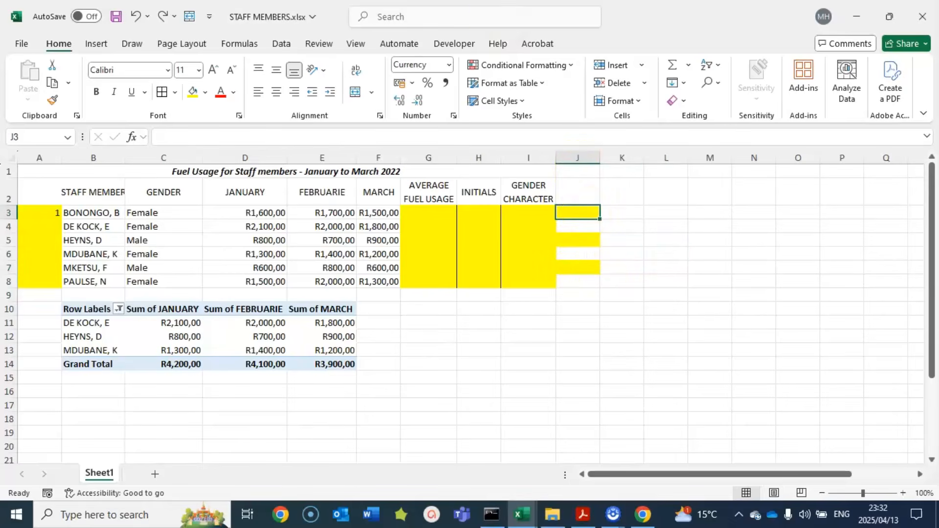
left_click(100, 47)
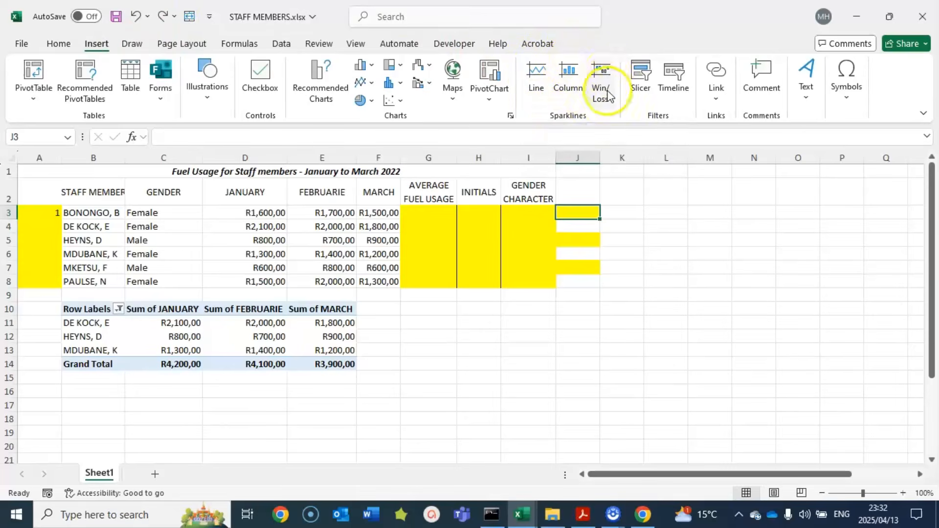
left_click(536, 82)
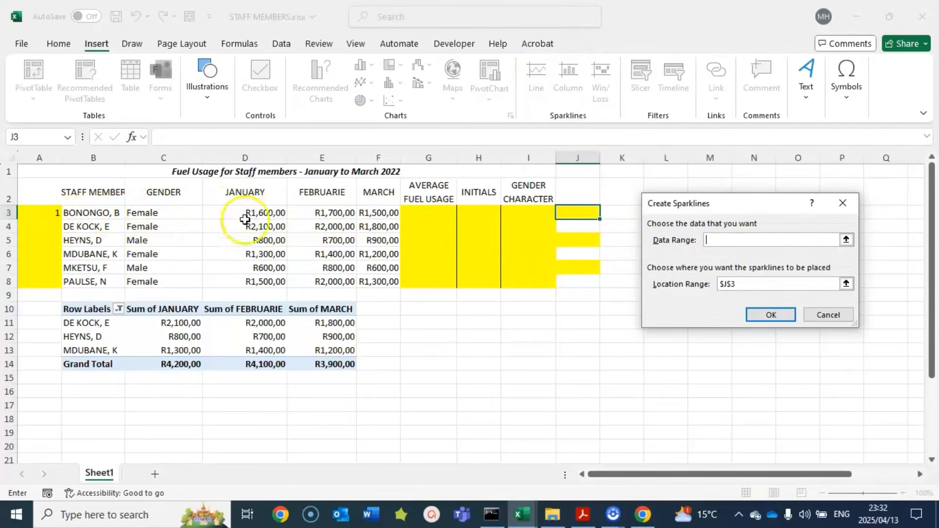
left_click_drag(264, 212, 365, 213)
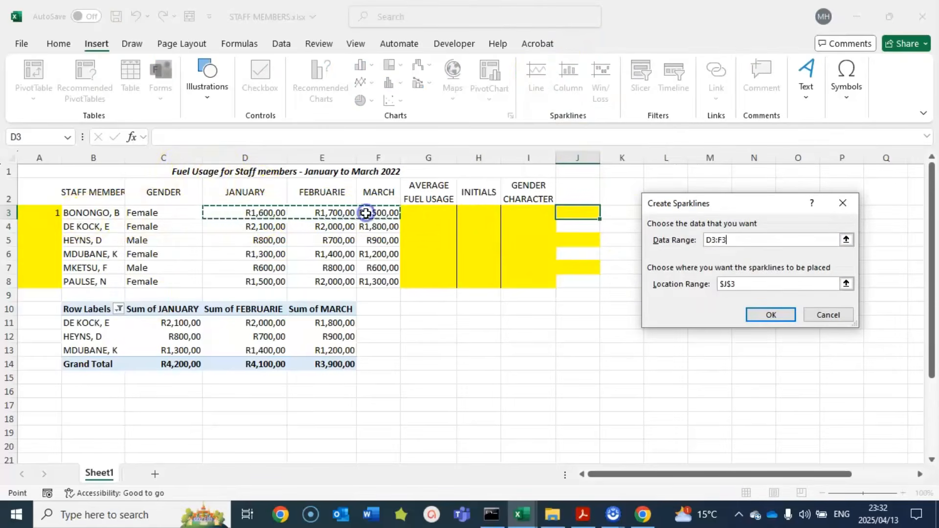
left_click(769, 312)
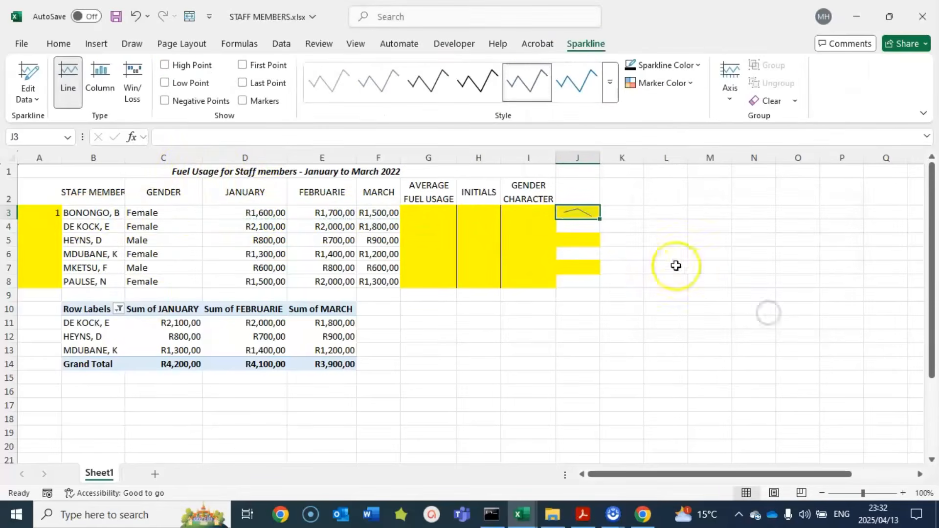
Step: Insert a column sparkline in cell J5 using the January to March fuel data in D5:F5
left_click(573, 240)
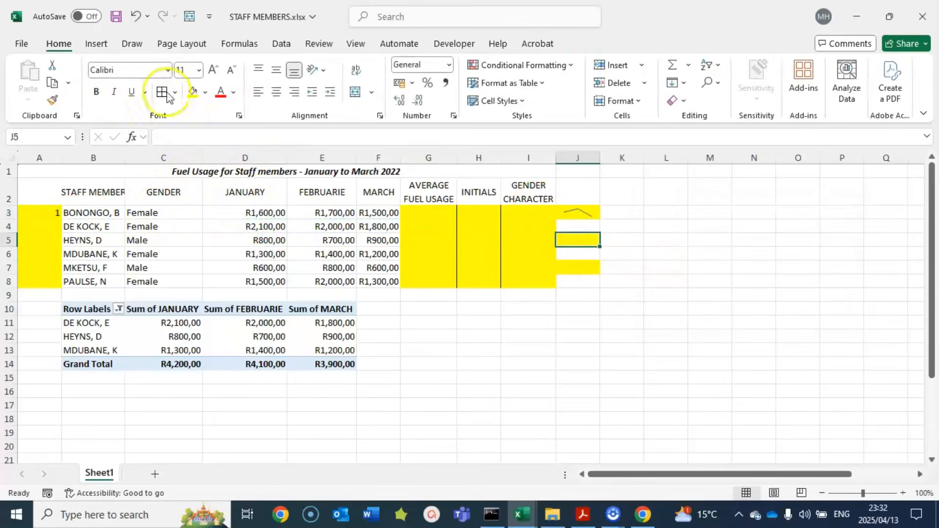
left_click(96, 43)
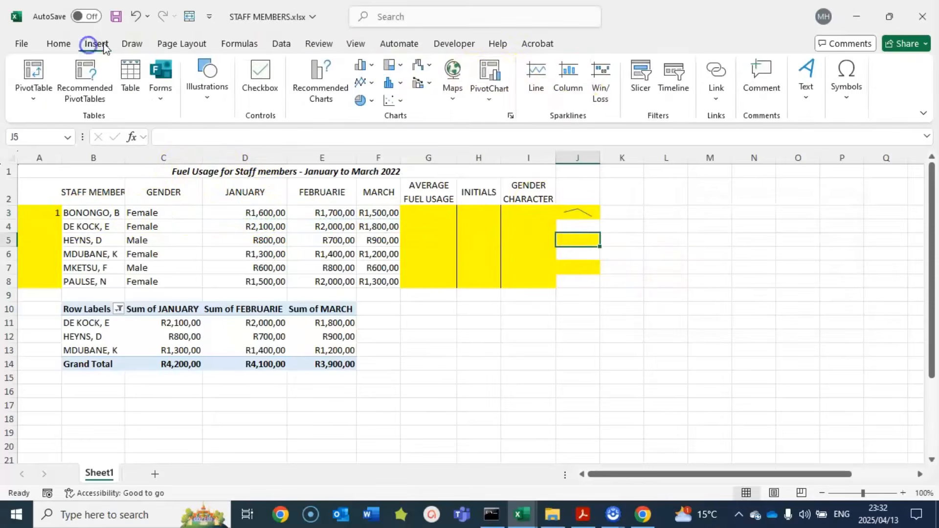
left_click(568, 76)
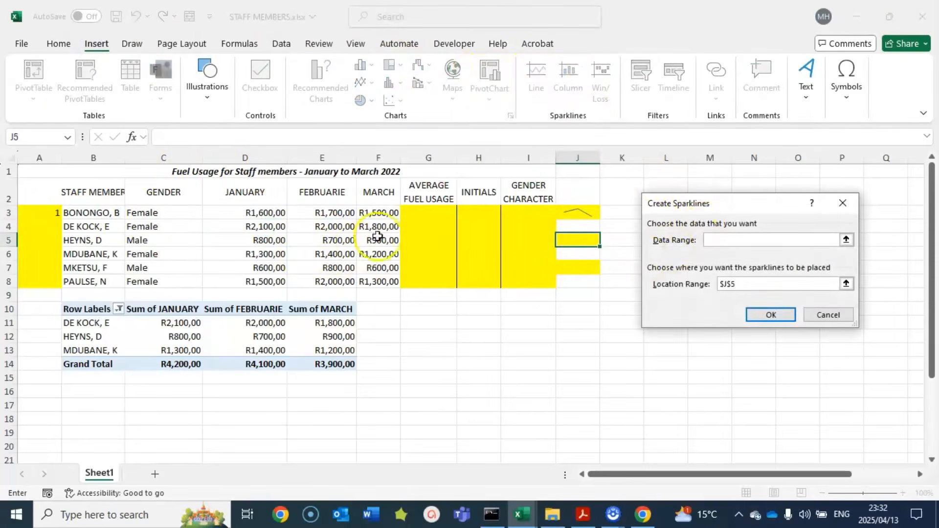
left_click_drag(254, 239, 371, 240)
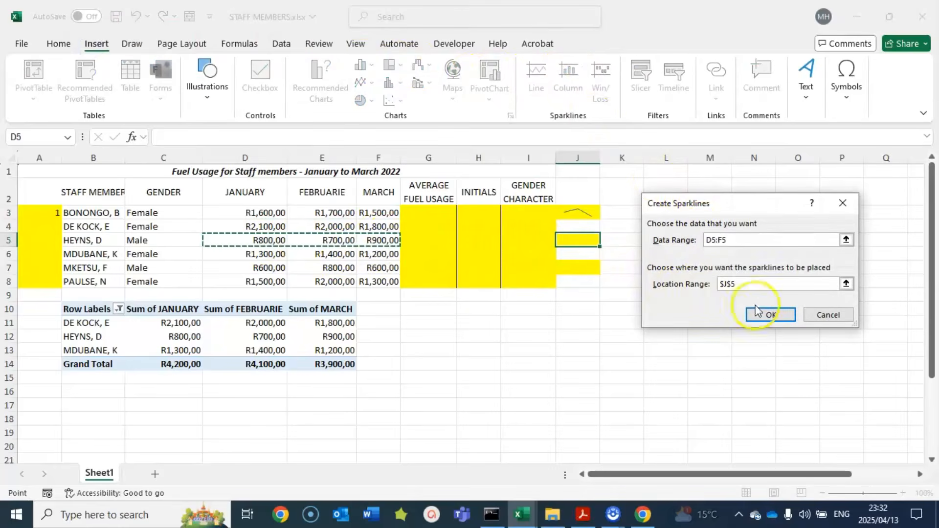
left_click(765, 315)
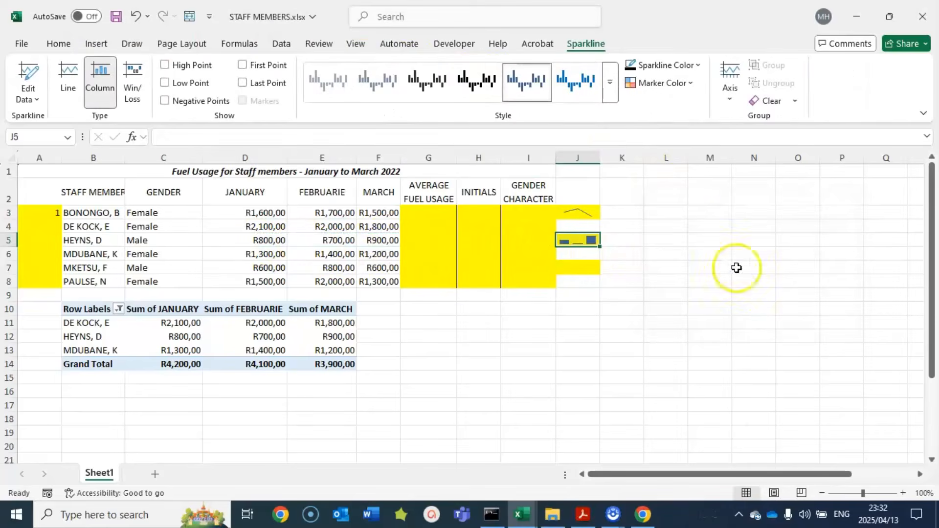
Step: Insert a win/loss sparkline in cell J7 using the January to March fuel data in D7:F7
left_click(586, 265)
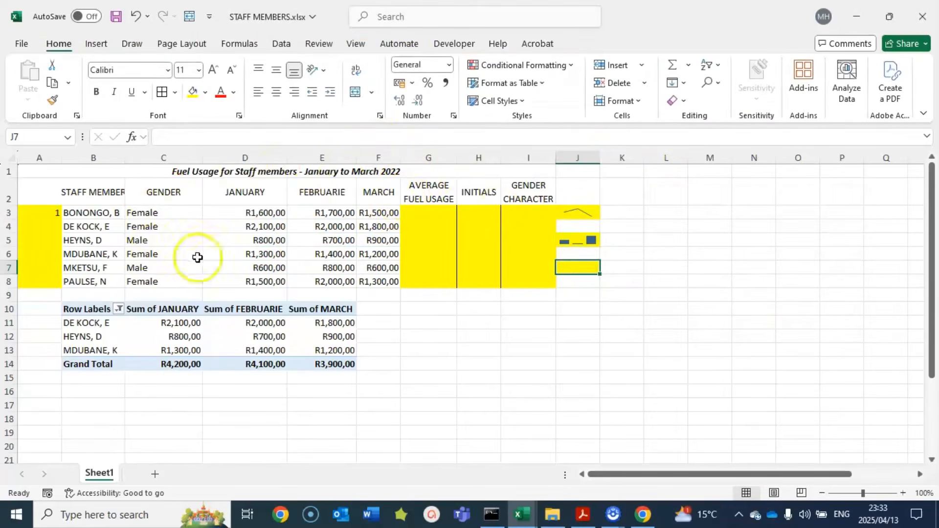
left_click_drag(272, 267, 362, 267)
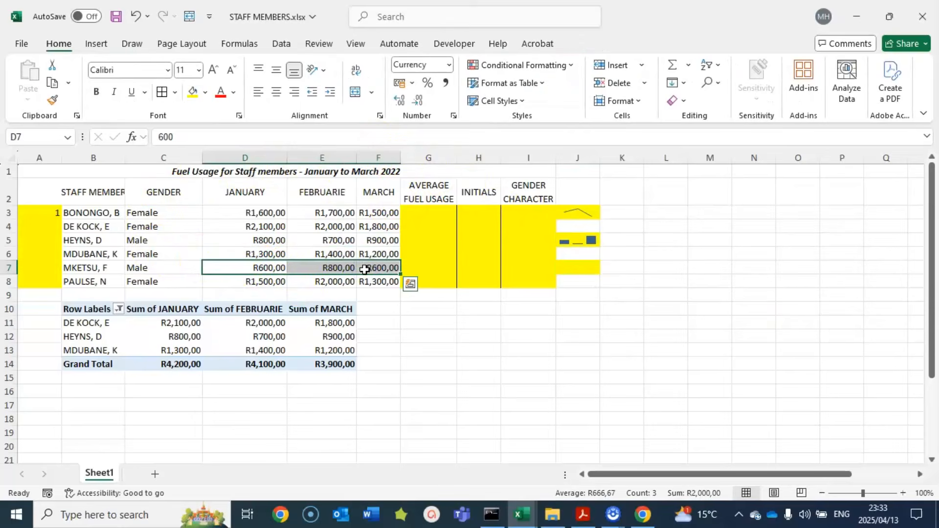
left_click(576, 267)
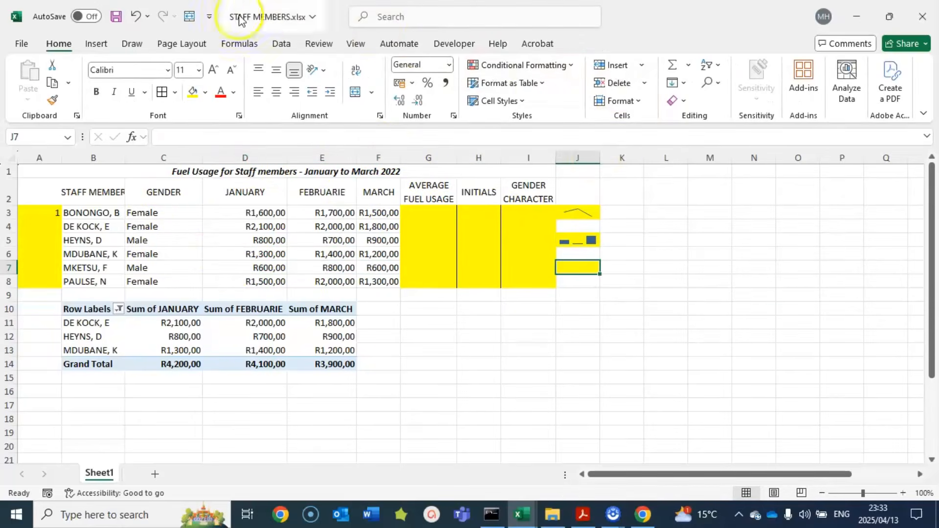
left_click(94, 44)
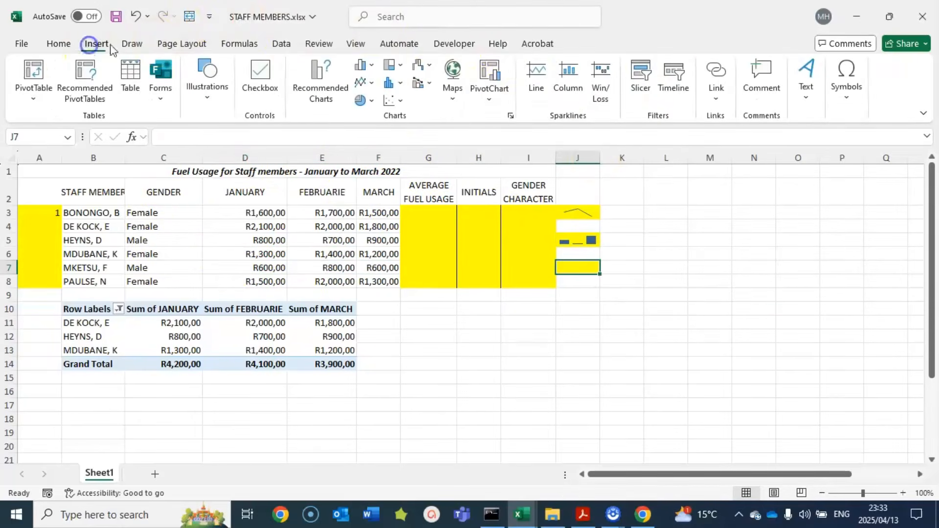
left_click(603, 87)
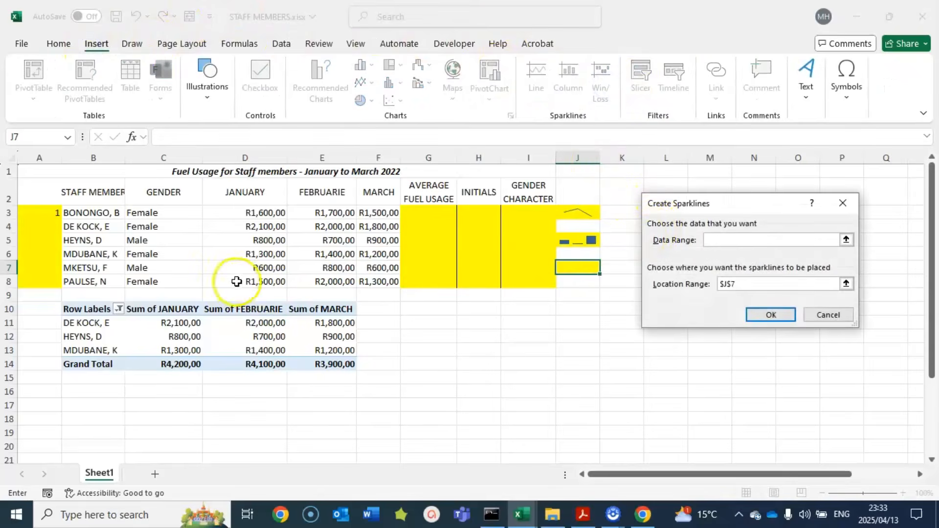
left_click_drag(244, 267, 372, 268)
left_click(769, 315)
left_click(753, 312)
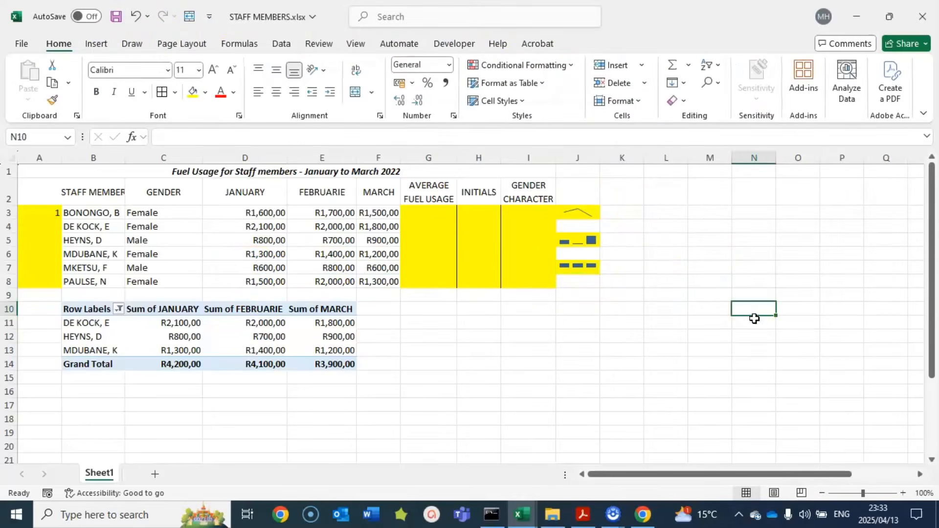
Step: Read question 8's formula tasks A to D in the exam PDF in Acrobat and return to the STAFF MEMBERS workbook in Excel
left_click(583, 514)
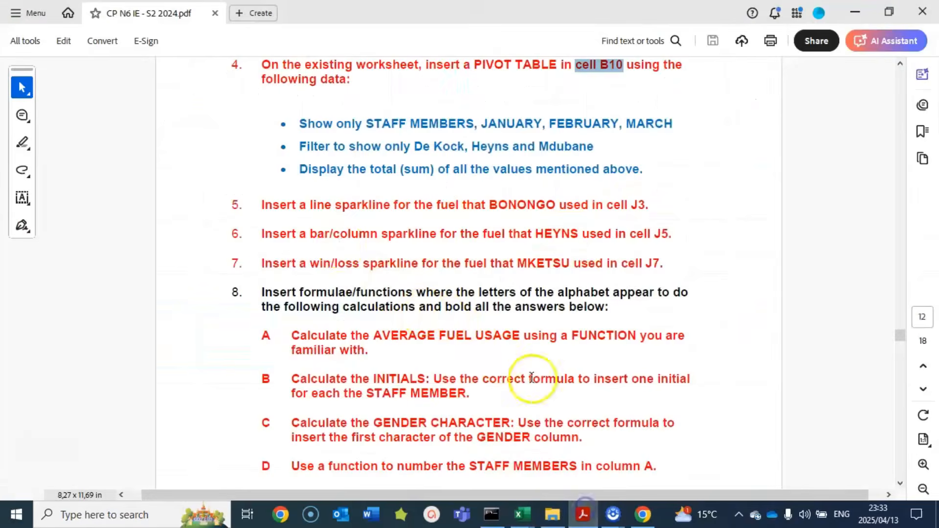
scroll(279, 278, "down", 3)
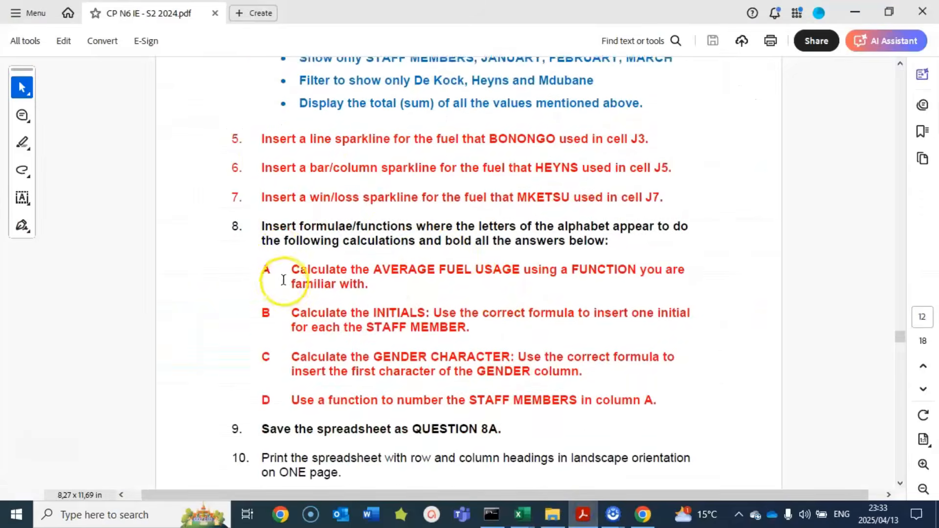
scroll(282, 280, "down", 1)
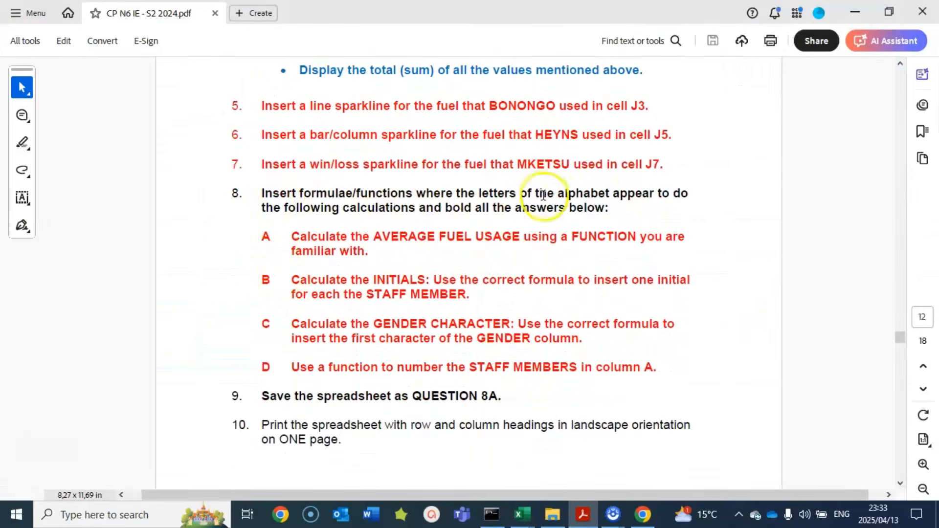
scroll(419, 217, "down", 2)
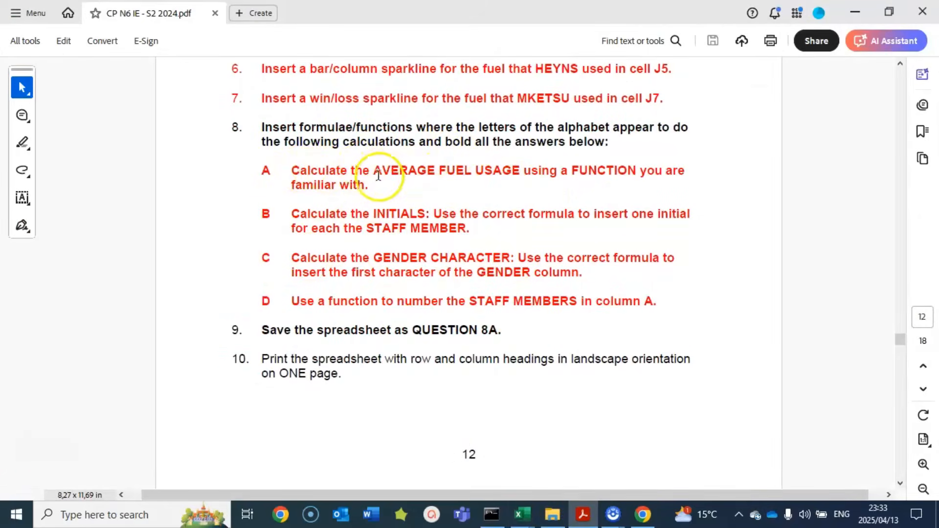
left_click_drag(379, 175, 519, 172)
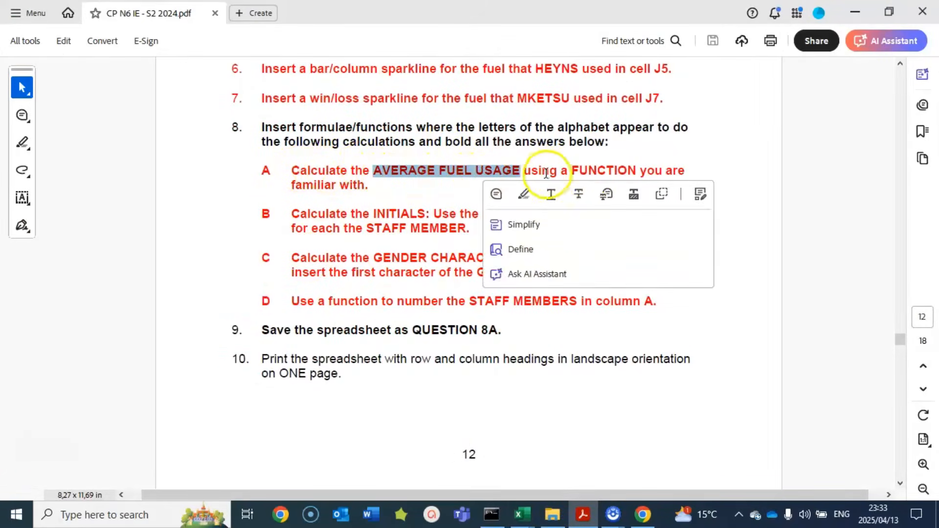
left_click(409, 190)
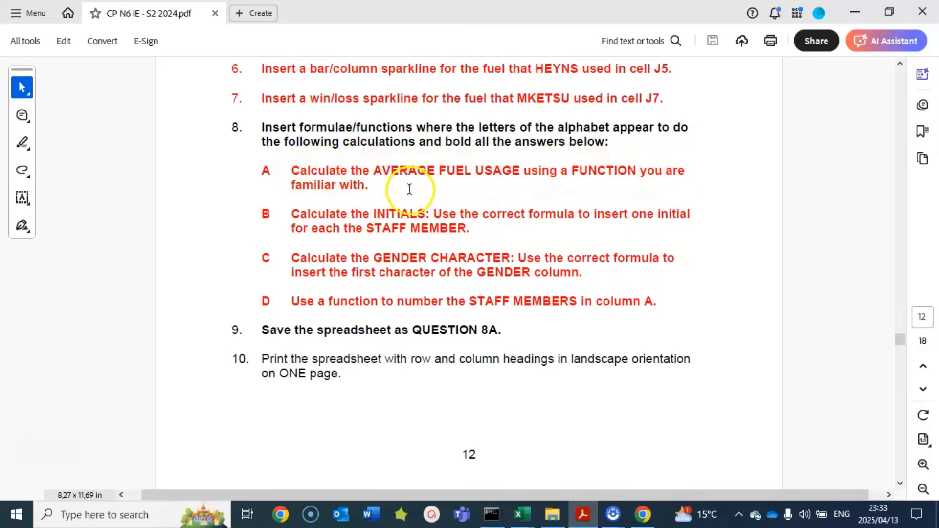
left_click_drag(377, 214, 429, 213)
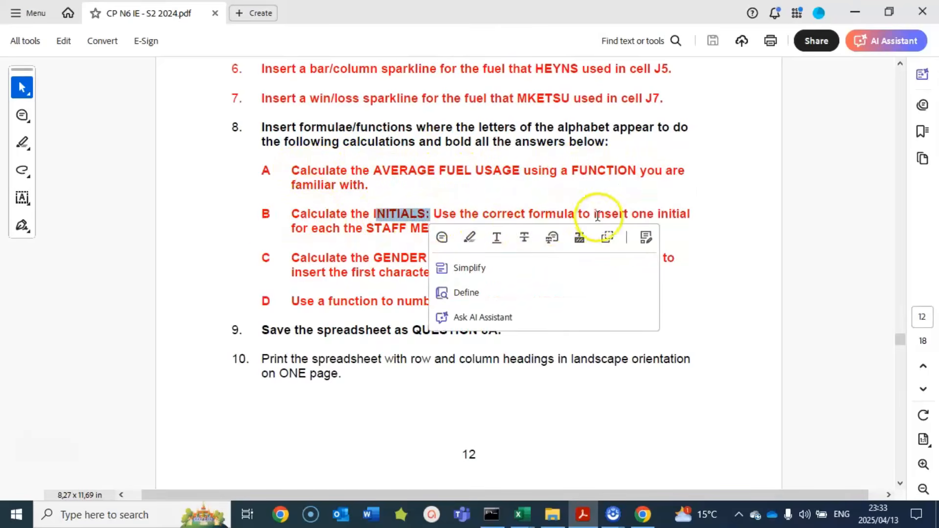
left_click(640, 213)
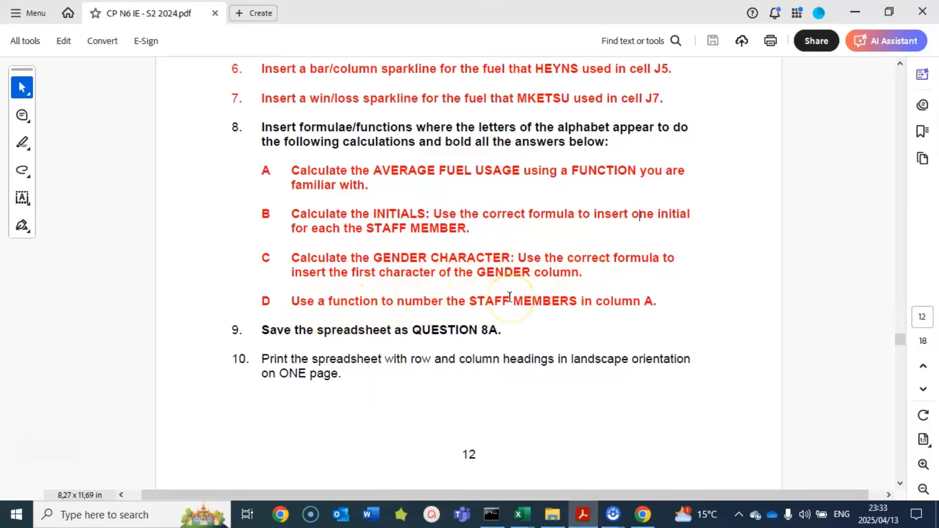
scroll(411, 272, "up", 1)
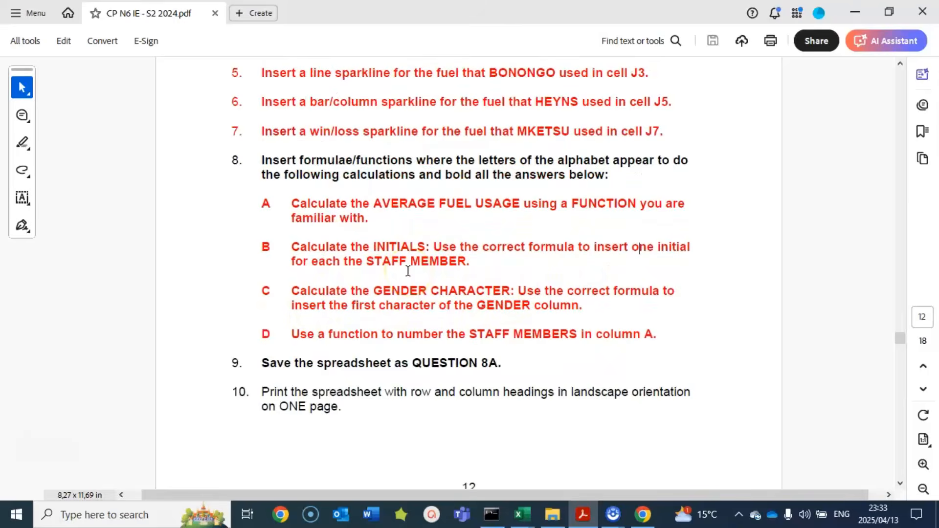
scroll(408, 271, "down", 6)
scroll(407, 271, "up", 5)
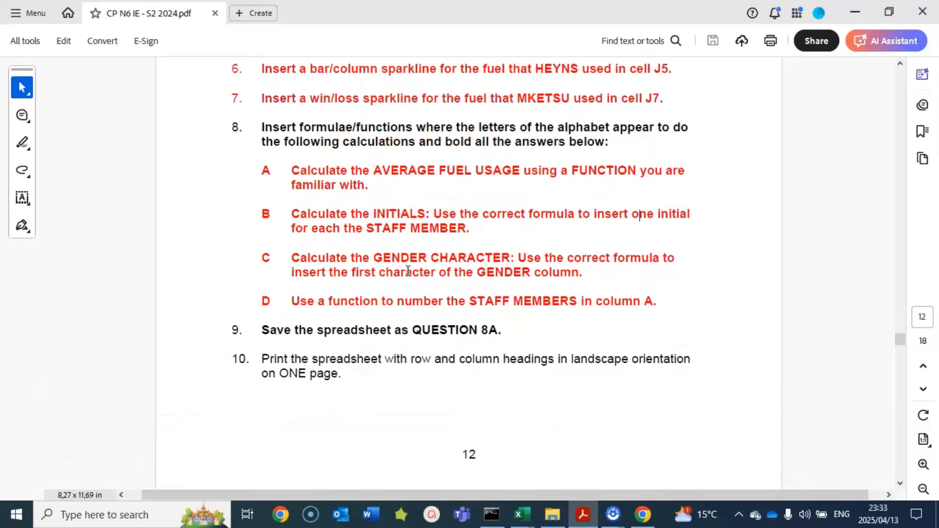
scroll(408, 270, "up", 1)
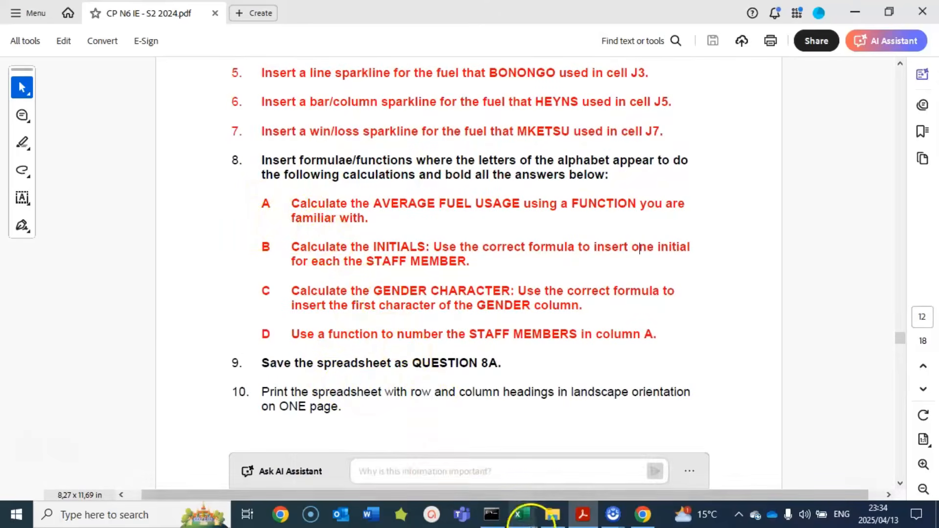
mouse_move(528, 522)
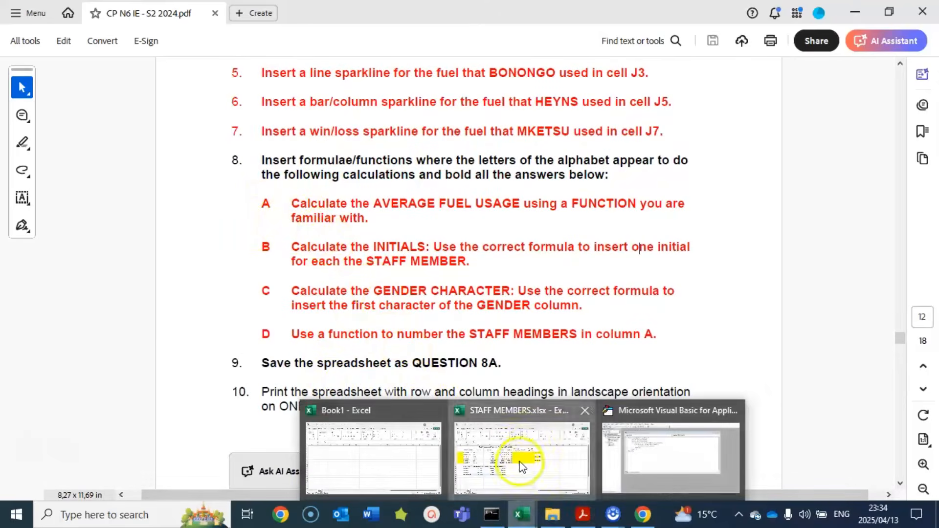
left_click(520, 461)
Step: Calculate the average fuel usage in G3 with =AVERAGE(D3:F3) and fill the formula down to G8
left_click(438, 212)
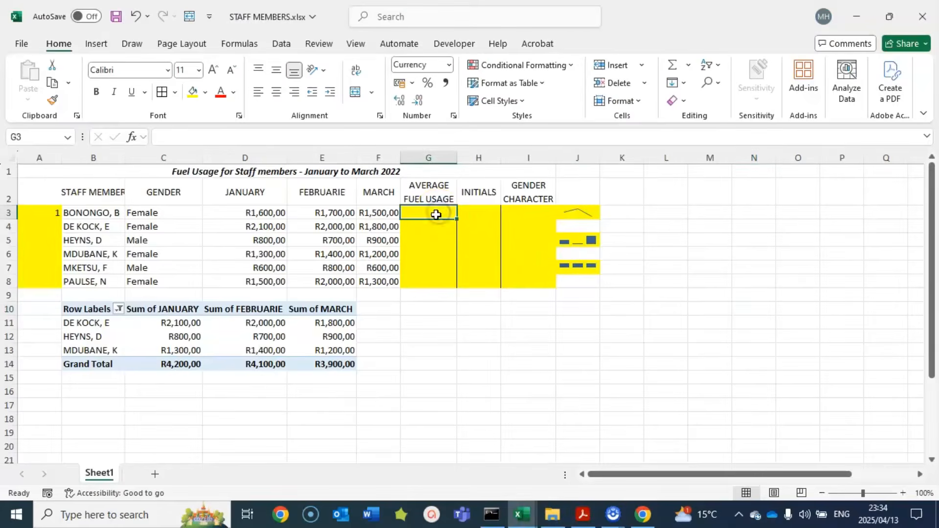
type("=")
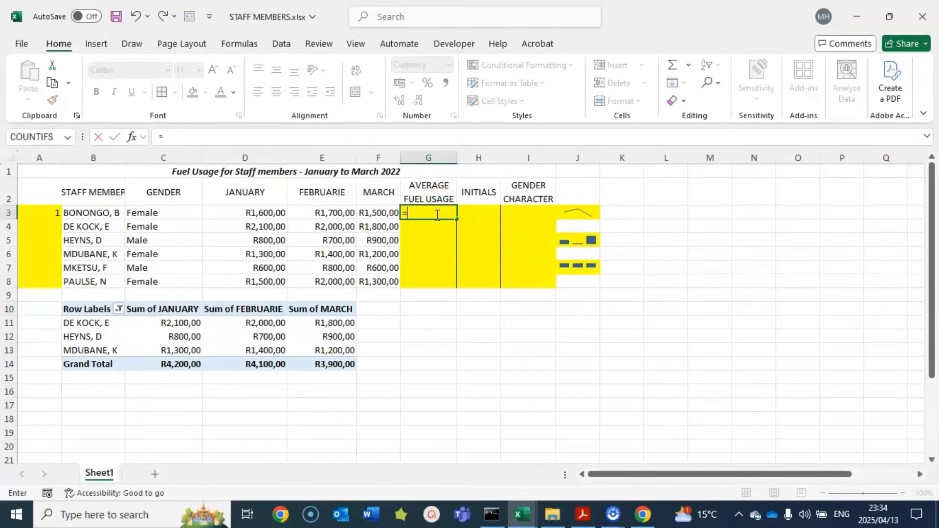
type("average(")
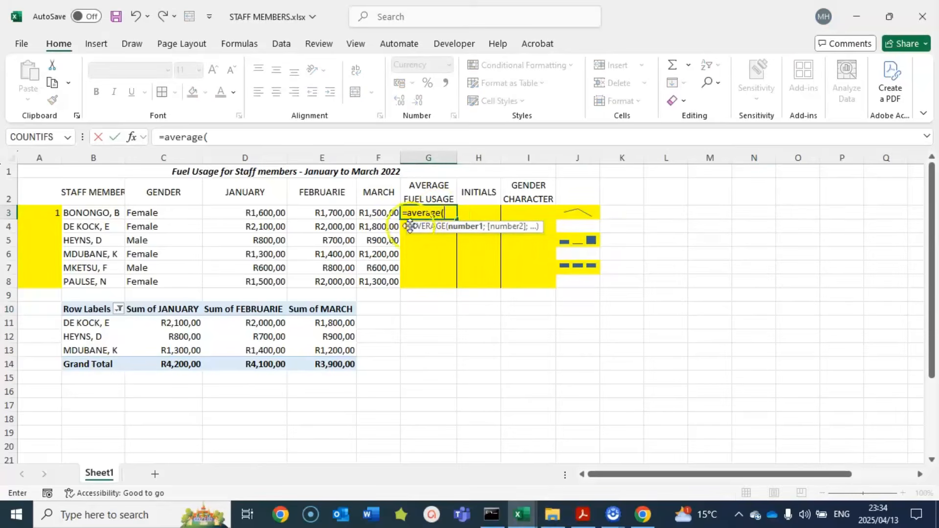
left_click_drag(260, 212, 368, 216)
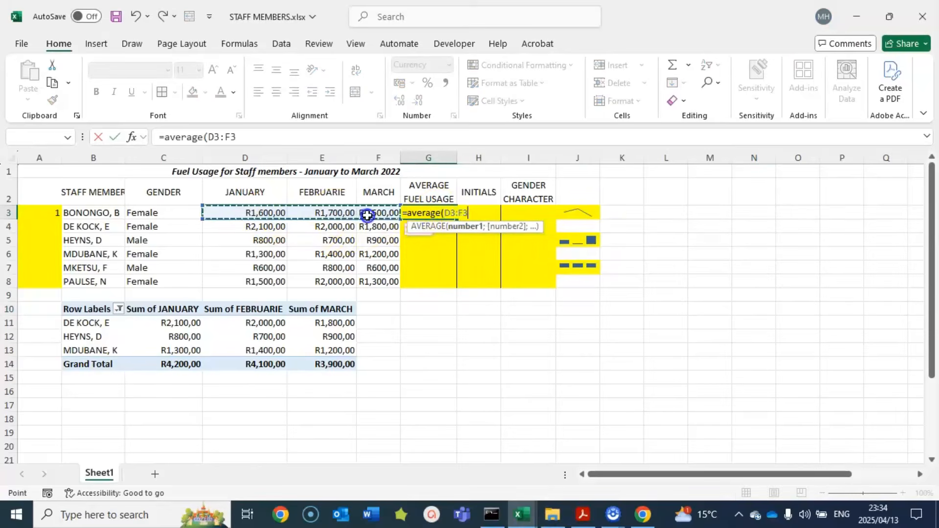
type(")")
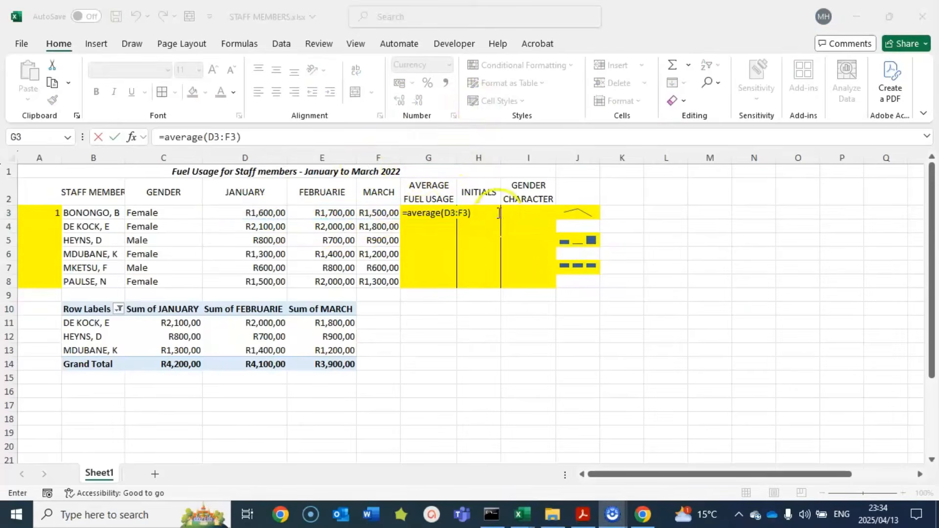
left_click(478, 212)
key("Return")
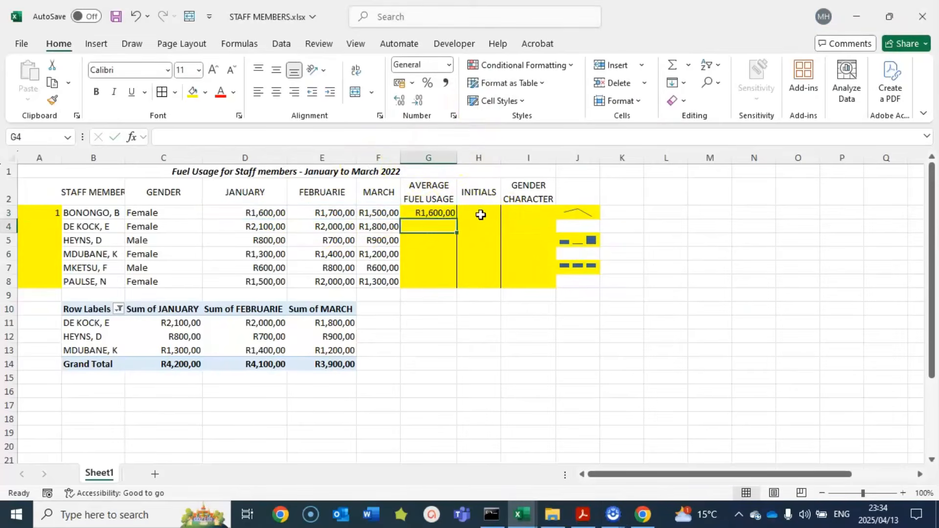
left_click(449, 211)
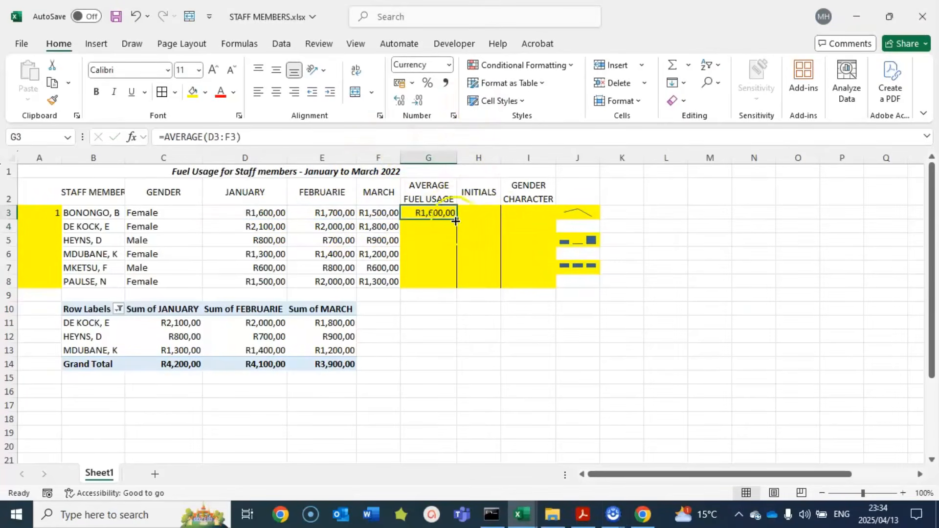
double_click(455, 219)
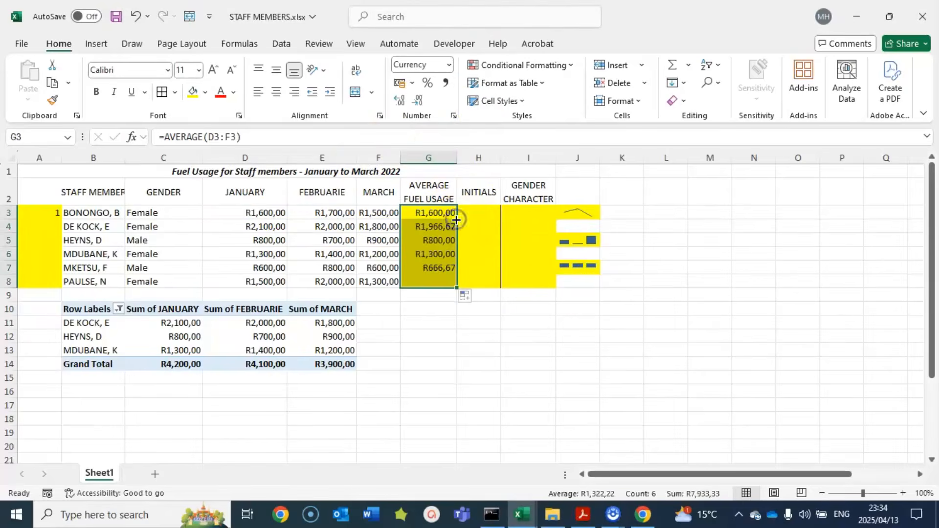
left_click(577, 322)
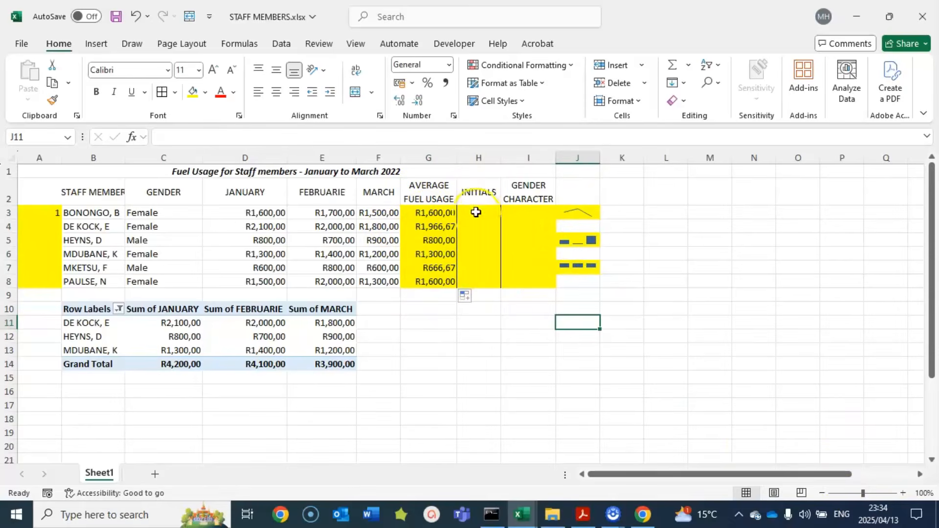
Step: Clear the average fuel usage formulas from G3:G8
left_click_drag(425, 213, 430, 279)
key("Delete")
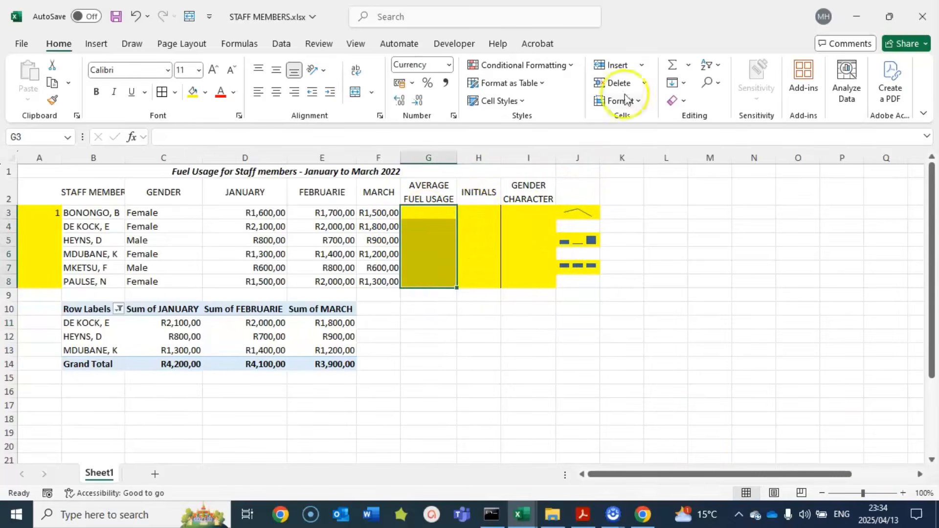
Step: Search the function library for "average" and start the AVERAGE function in cell G3
left_click(430, 214)
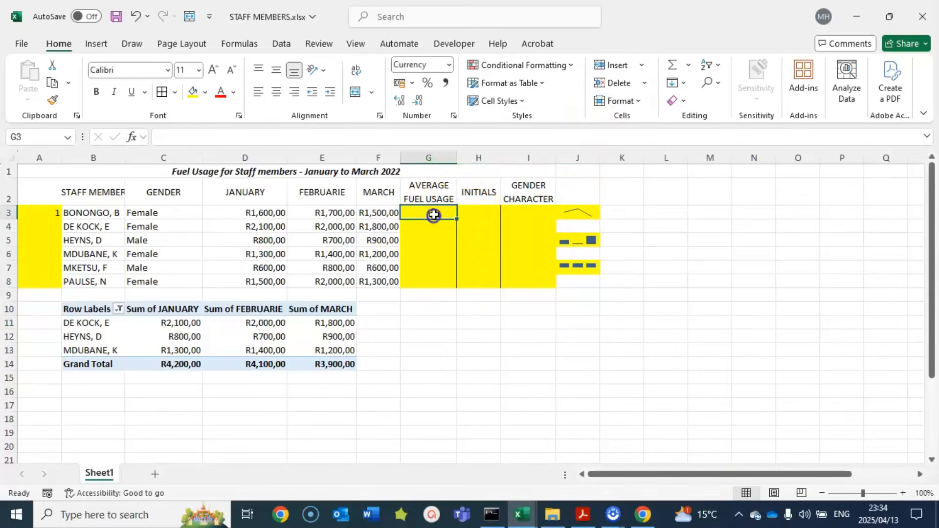
left_click(240, 45)
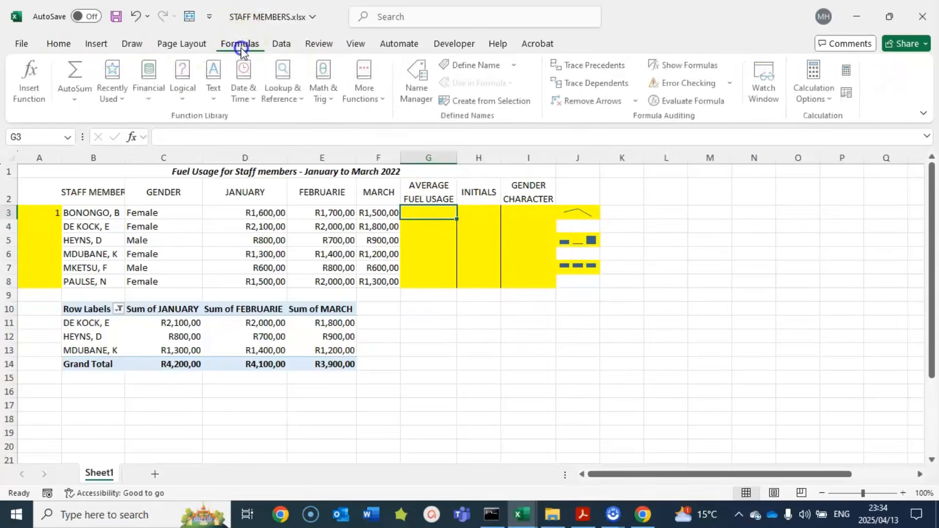
left_click(31, 88)
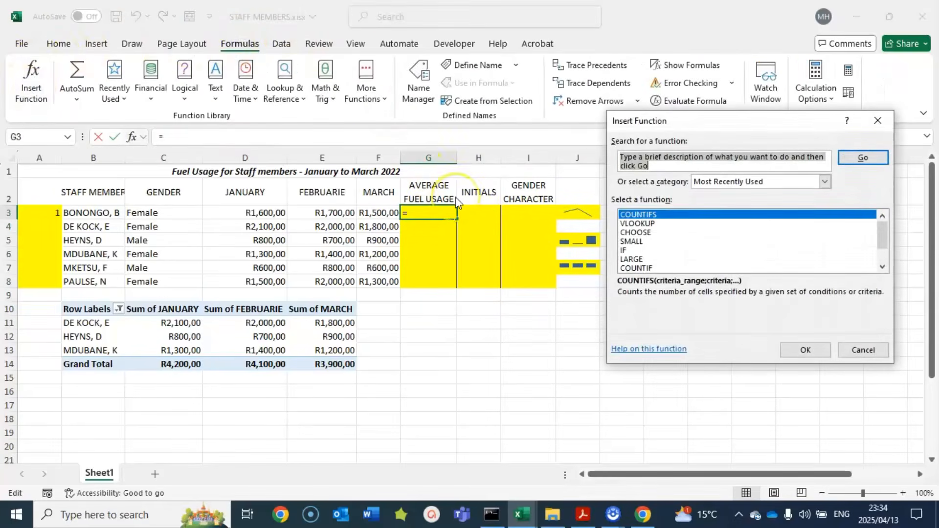
type("average")
key("Return")
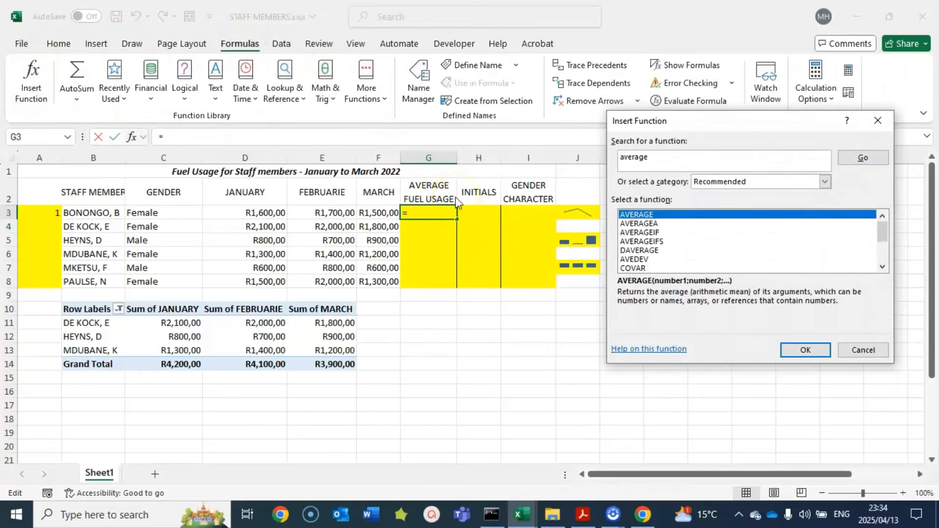
left_click(805, 350)
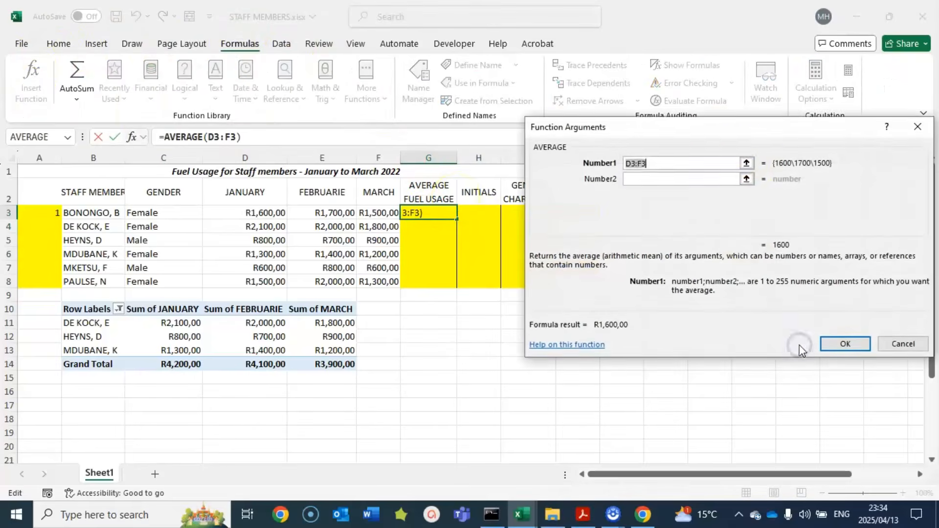
Step: Set the AVERAGE arguments in G3 to D3, E3 and F3 as separate numbers, and fill the formula down to G8
left_click_drag(730, 130, 728, 155)
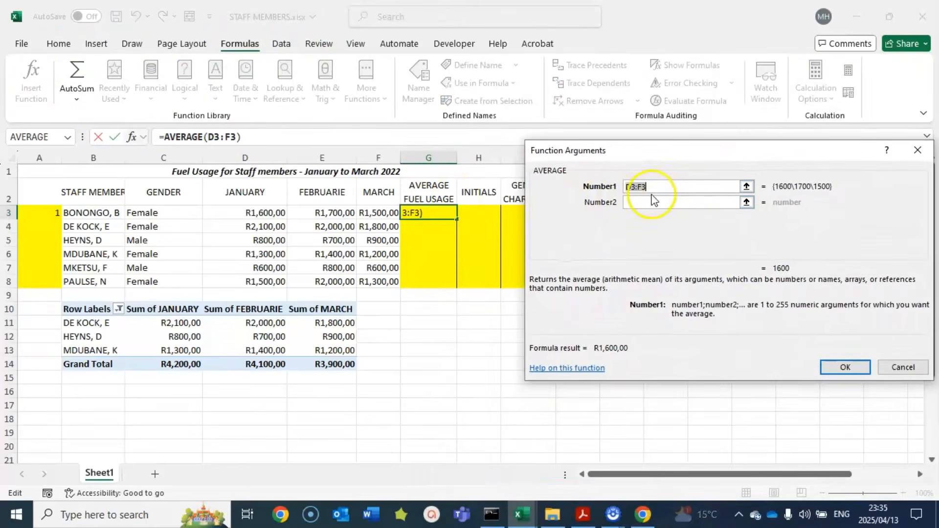
left_click_drag(248, 216, 358, 216)
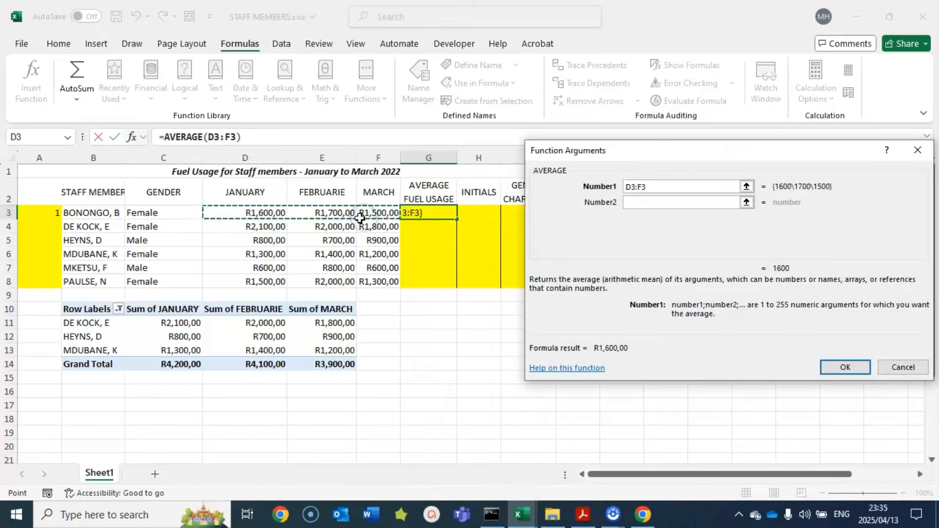
key("BackSpace")
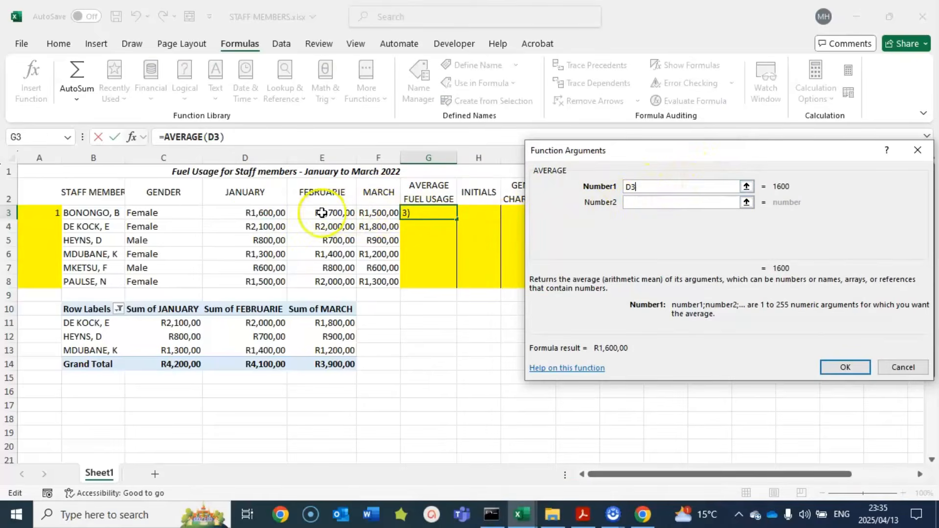
left_click(650, 202)
left_click(330, 212)
left_click(631, 218)
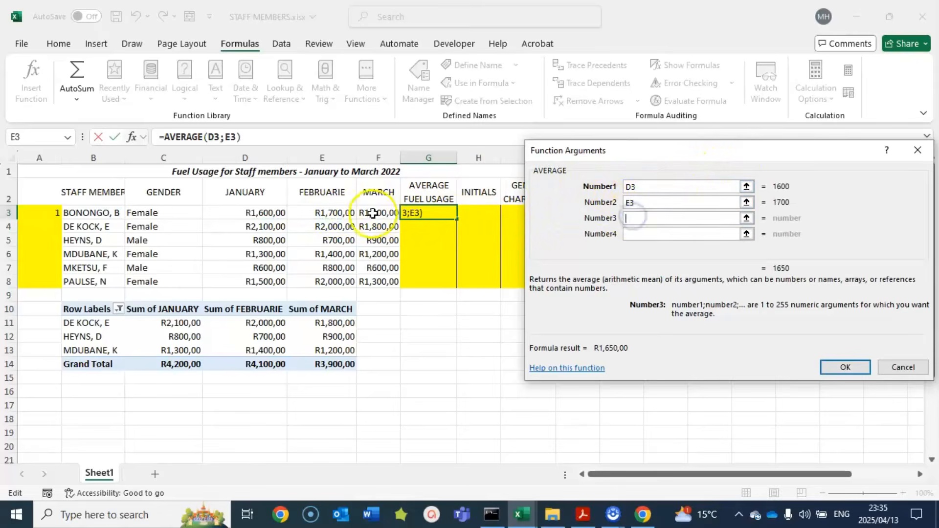
left_click(397, 213)
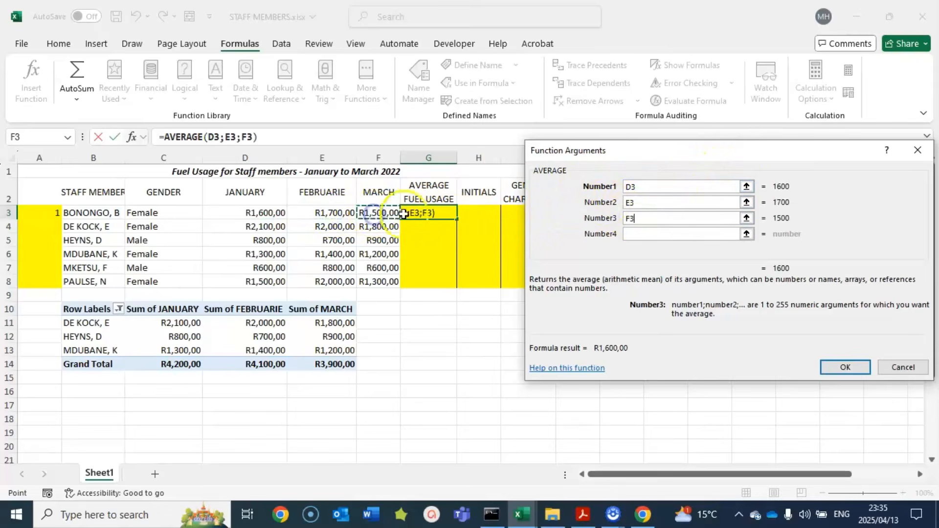
left_click(845, 368)
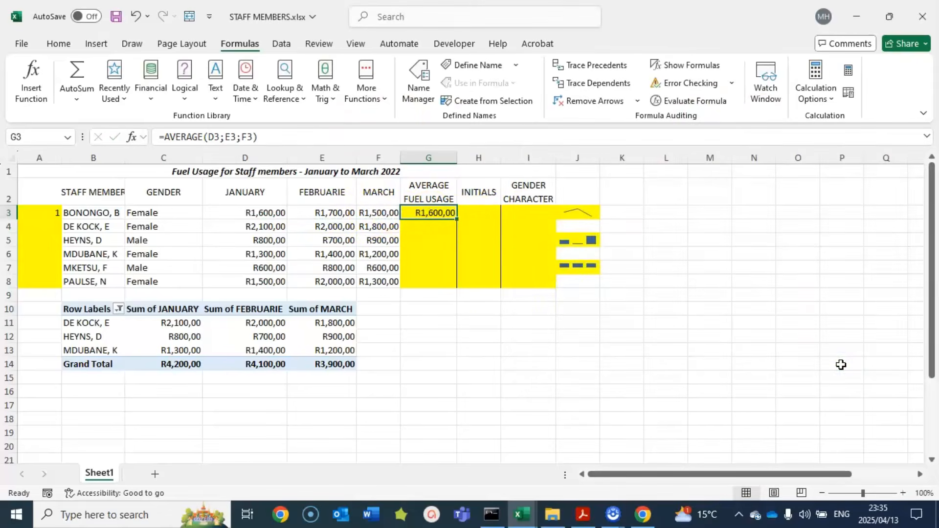
double_click(457, 220)
Step: Select cell H3, check the INITIALS instruction in the exam PDF, and return to the STAFF MEMBERS workbook in Excel
left_click(474, 214)
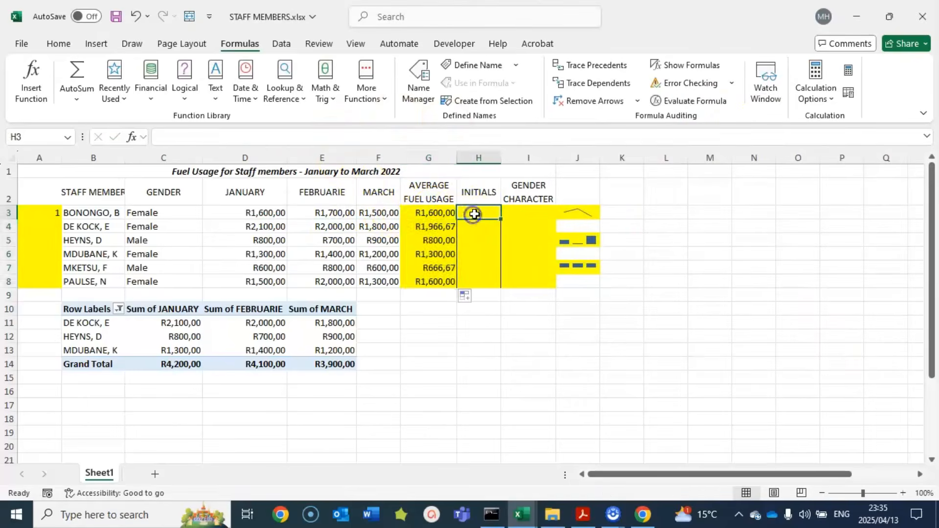
left_click(583, 514)
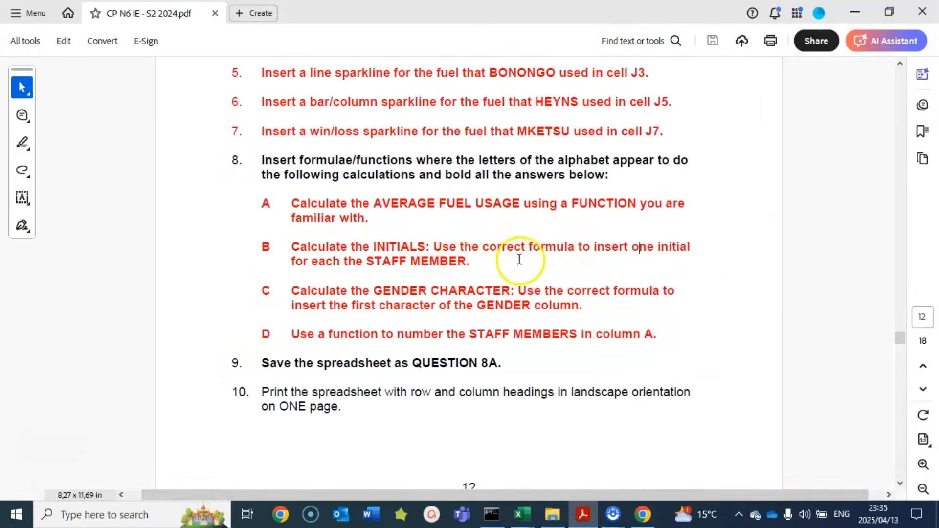
left_click(639, 252)
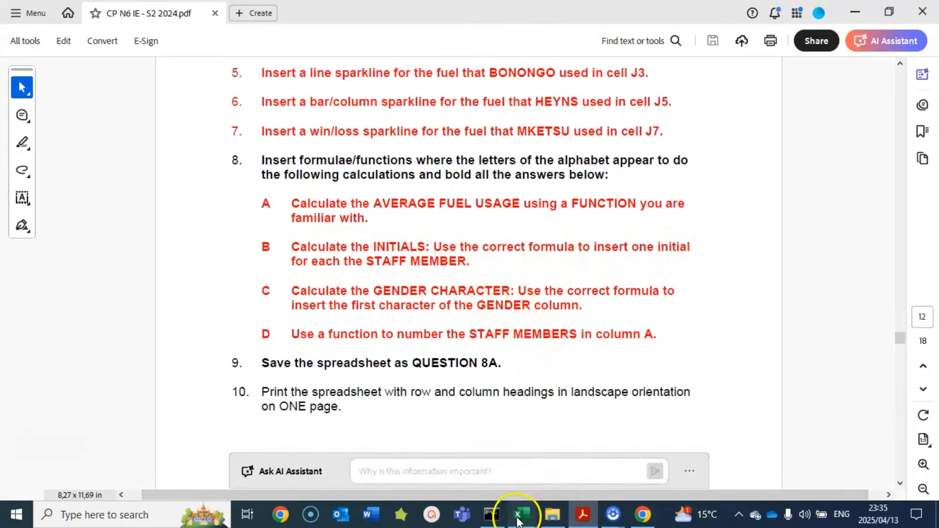
mouse_move(519, 513)
left_click(554, 460)
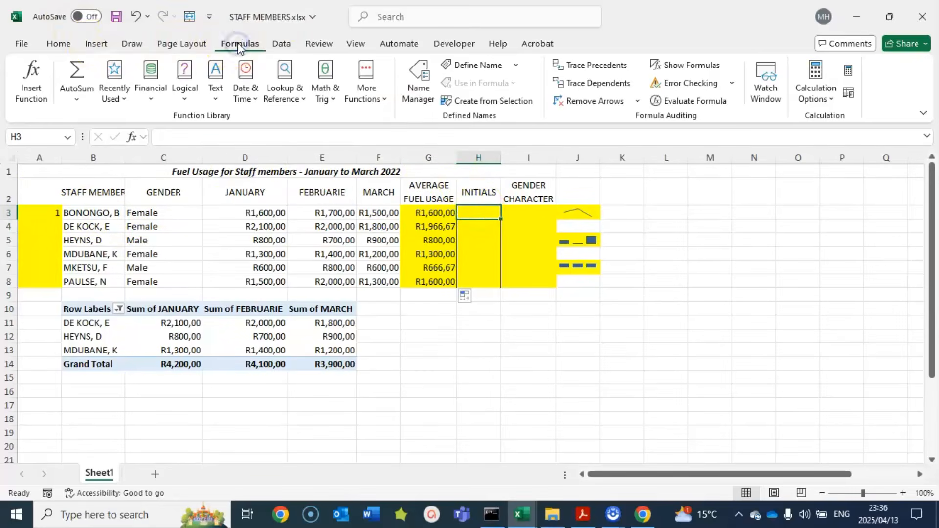
Step: Search the function library for "right" and start the RIGHT function in cell H3
left_click(24, 92)
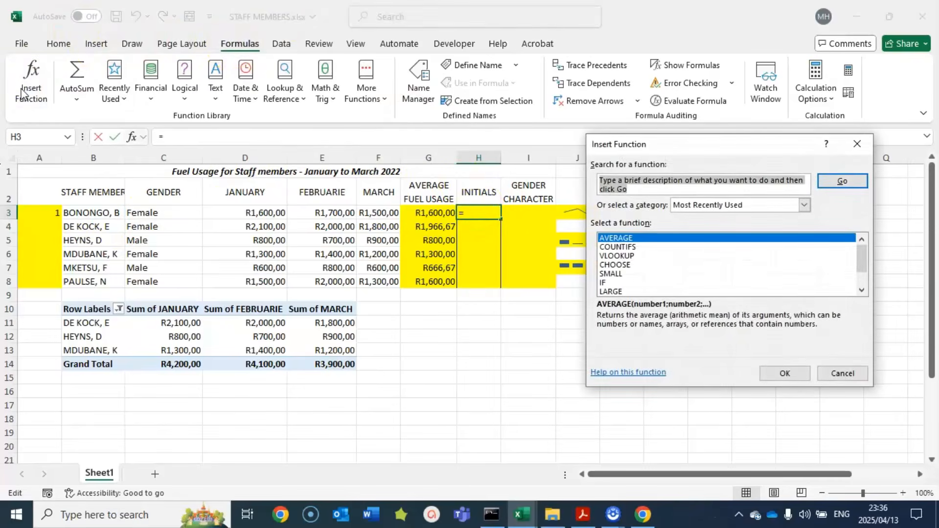
type("lef")
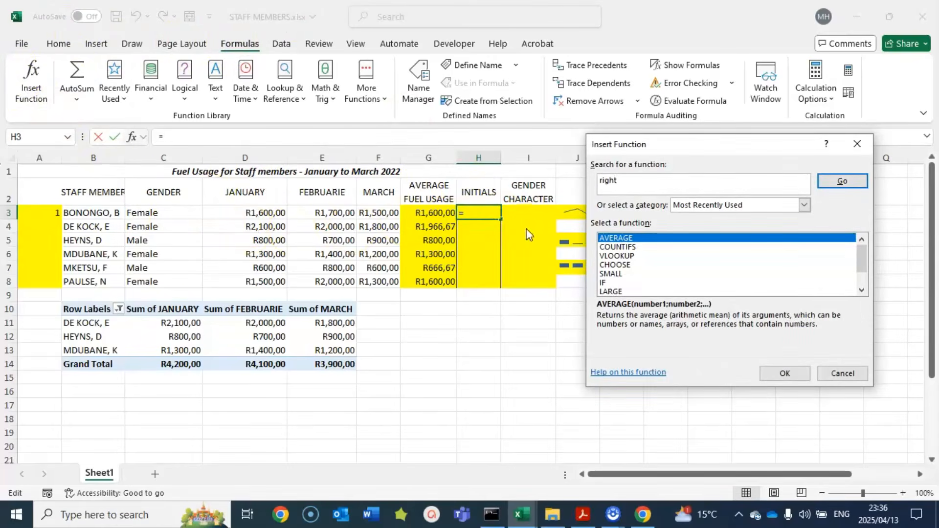
key("Return")
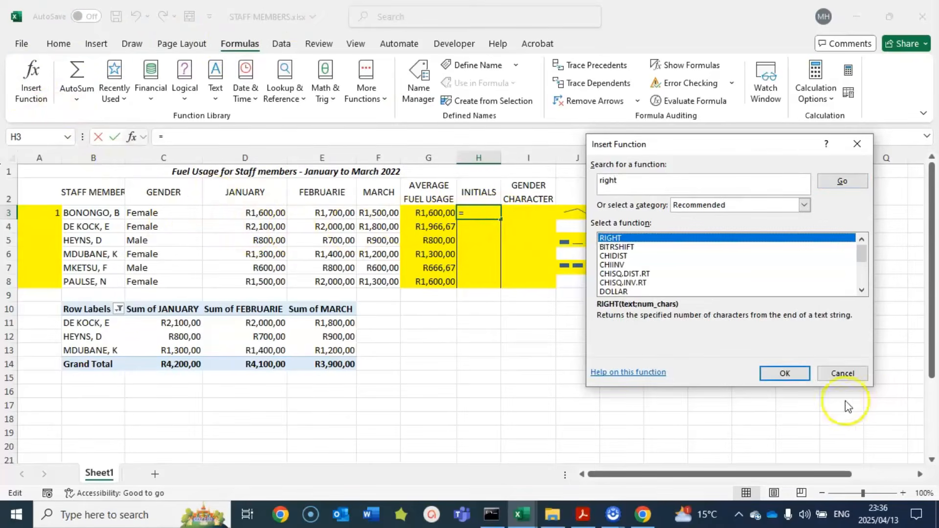
left_click(784, 373)
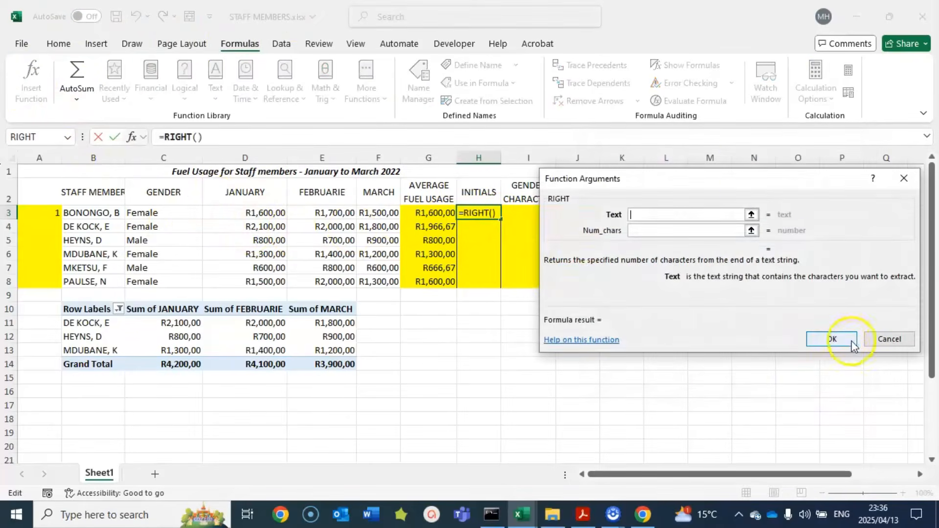
Step: Set the RIGHT arguments in H3 to text B3 and 1 character, and fill the formula down to H8
left_click_drag(752, 180, 747, 140)
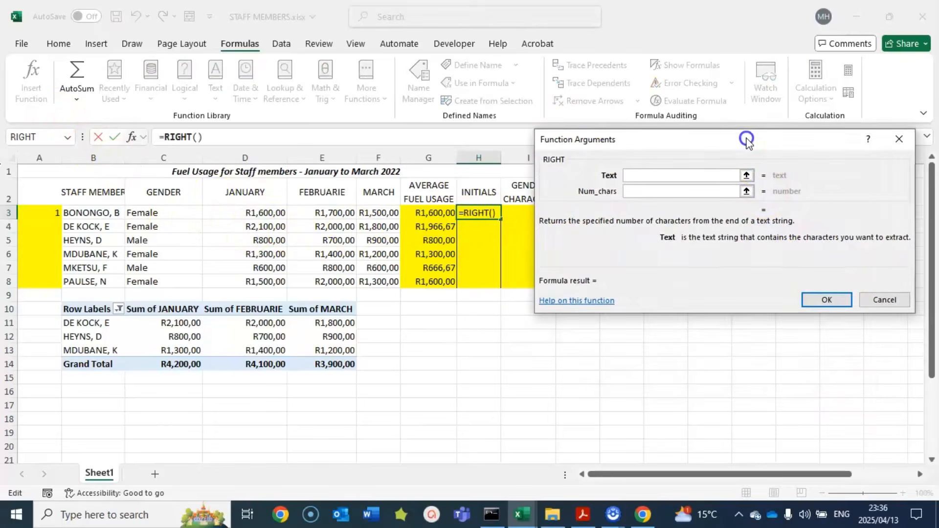
left_click(83, 212)
left_click(639, 192)
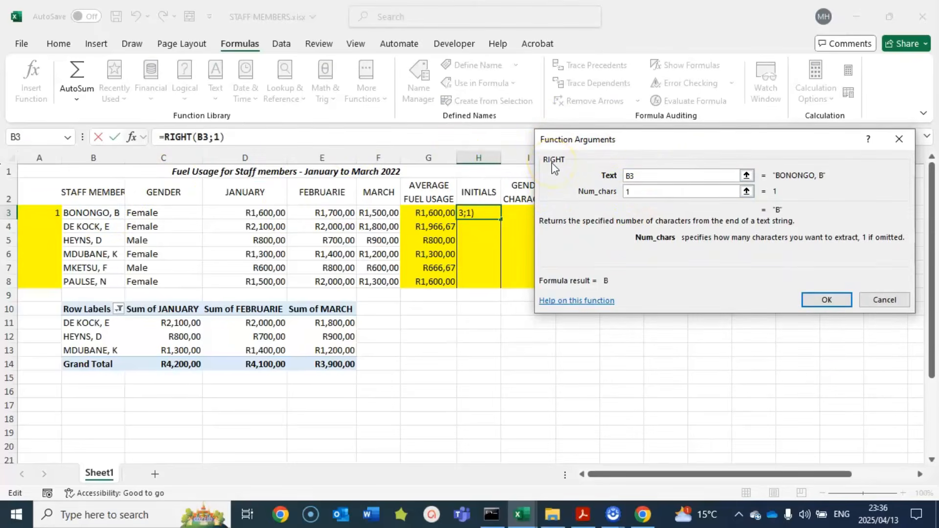
left_click(831, 300)
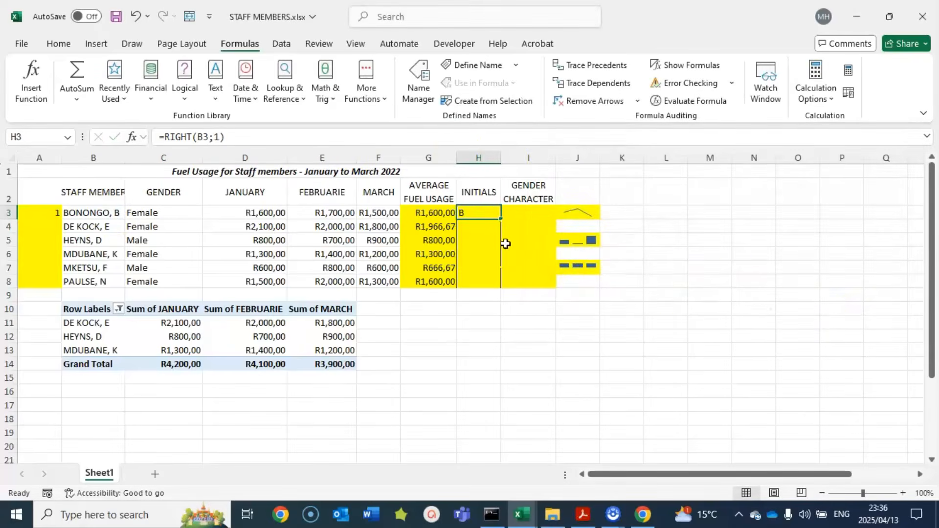
double_click(500, 219)
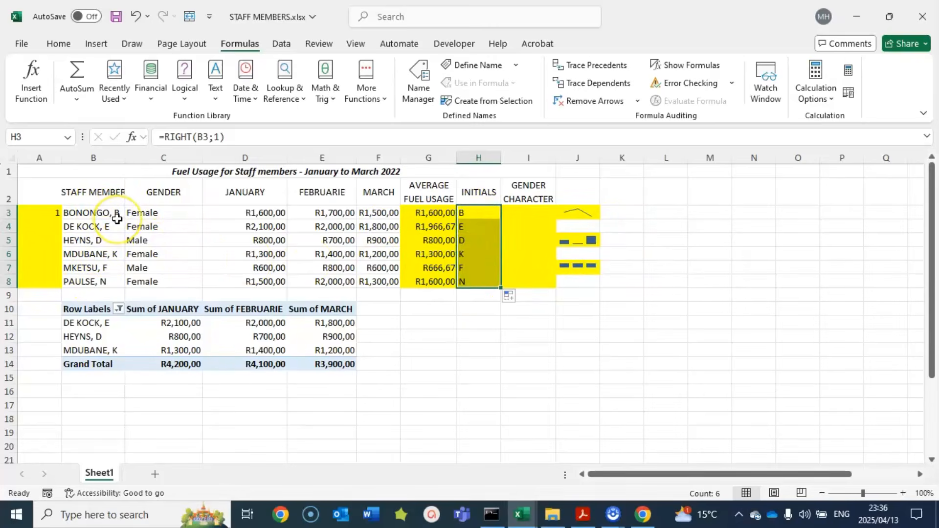
Step: Clear the initials formulas in H3:H8, write =RIGHT(B3;1) directly in H3 and fill it down to H8
key("Delete")
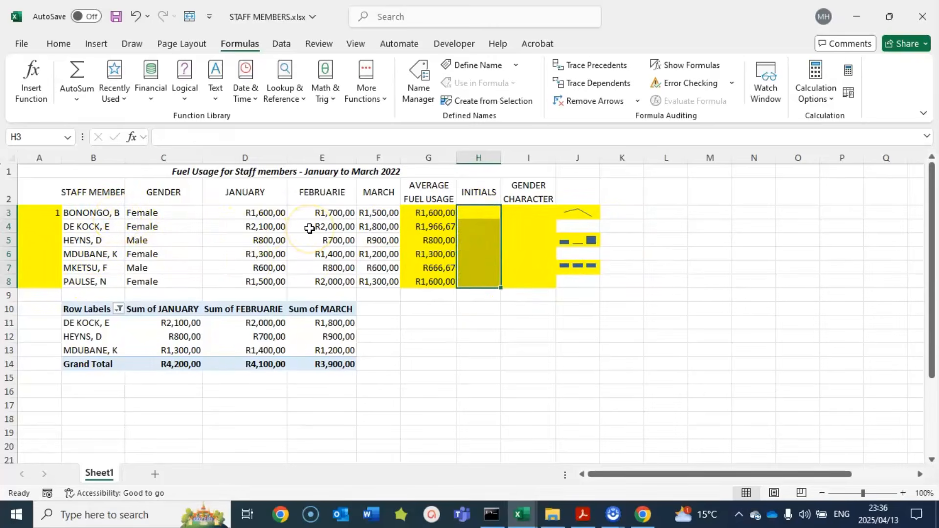
left_click(465, 213)
type("=")
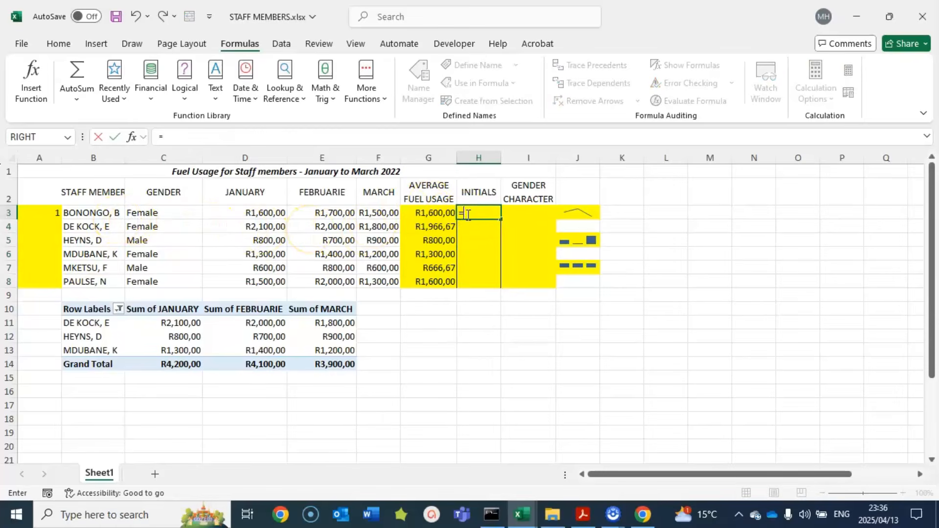
type("right(")
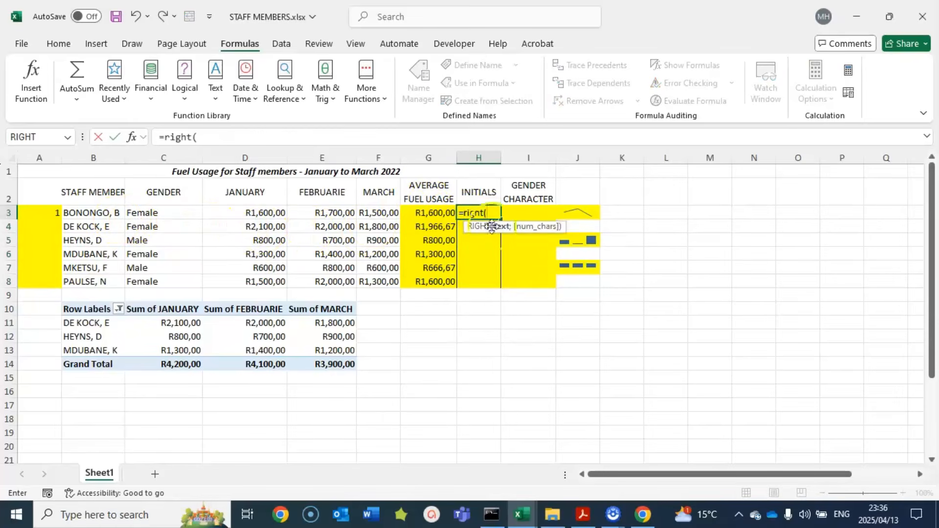
left_click(90, 213)
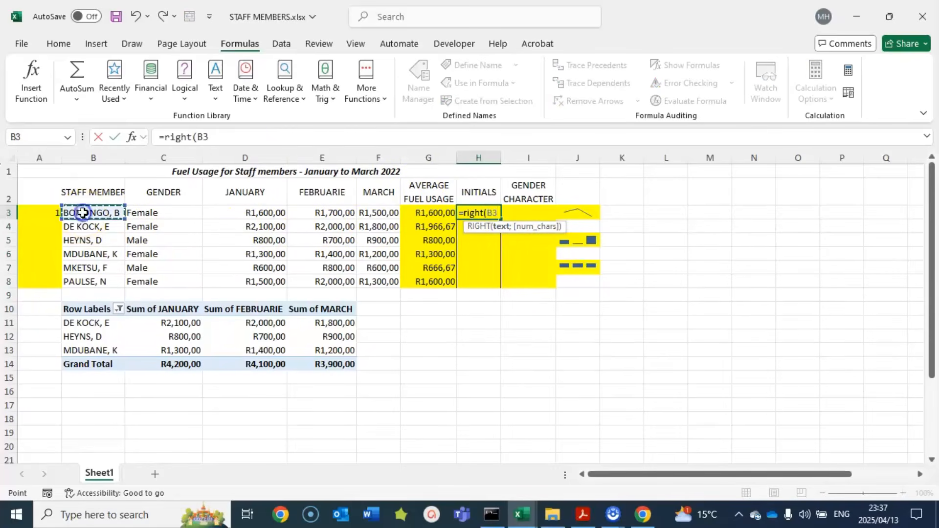
type(";")
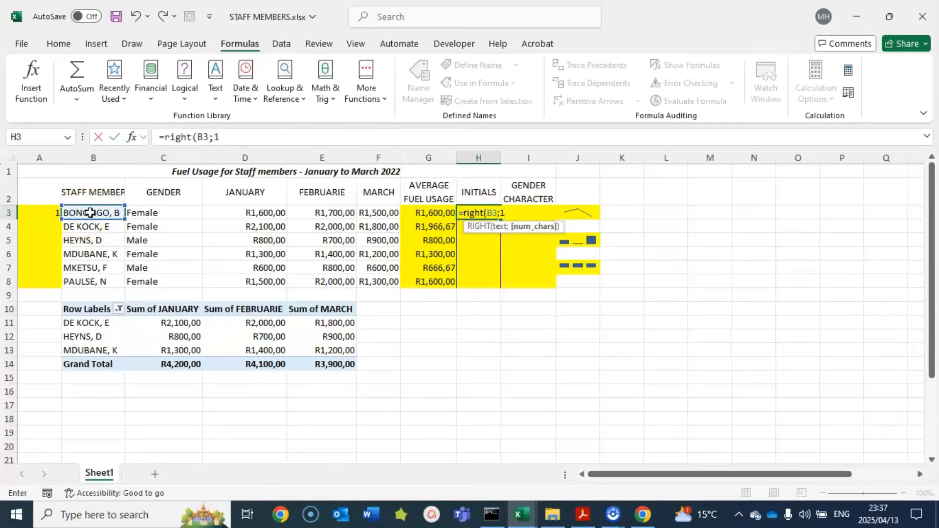
type("1)")
key("Return")
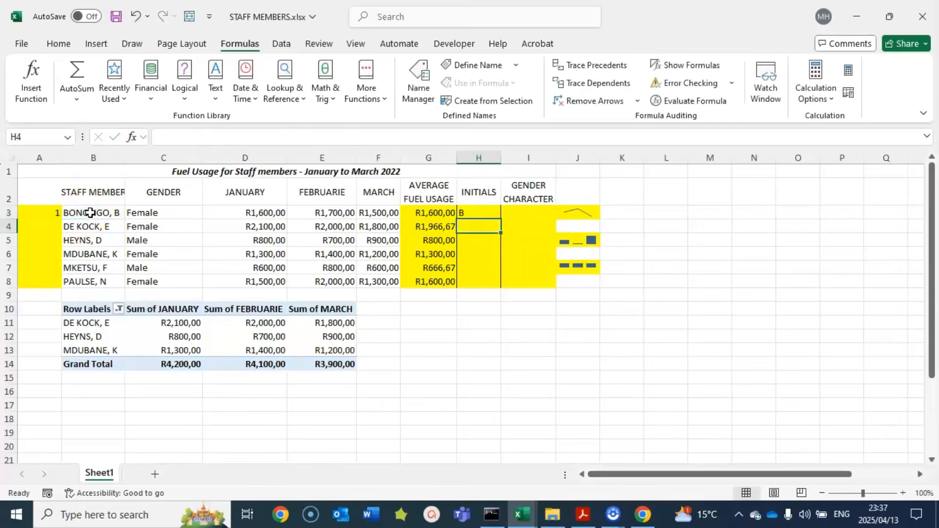
left_click(465, 214)
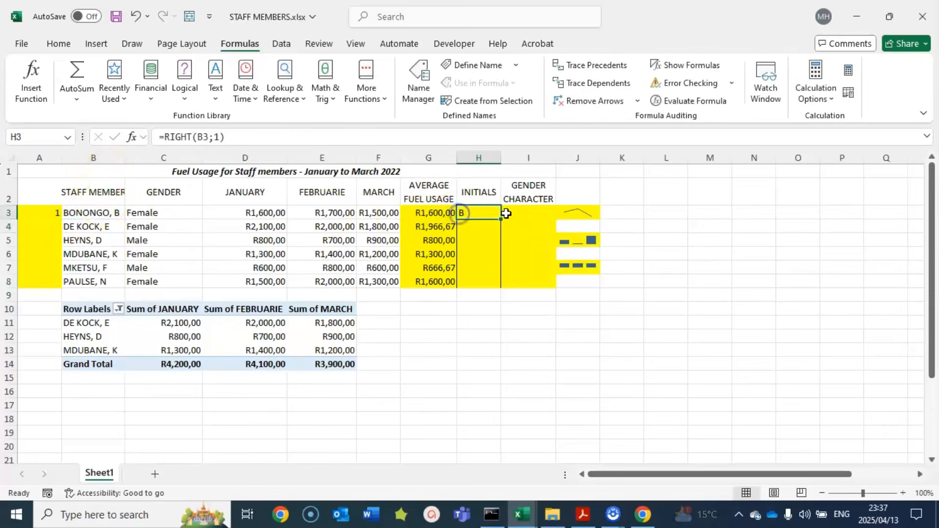
double_click(499, 217)
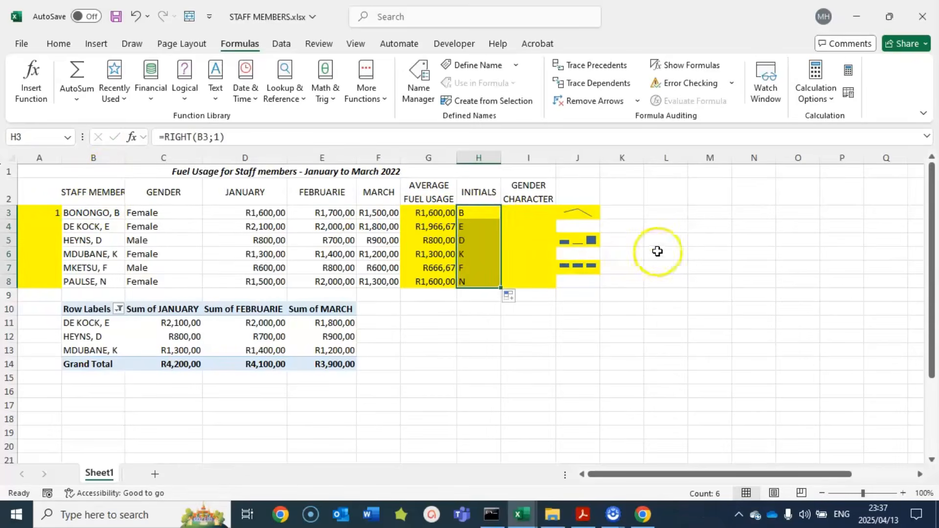
Step: Read the GENDER CHARACTER instruction in the exam PDF and examine the GENDER entries in C3:C8 of the Excel workbook
left_click(525, 213)
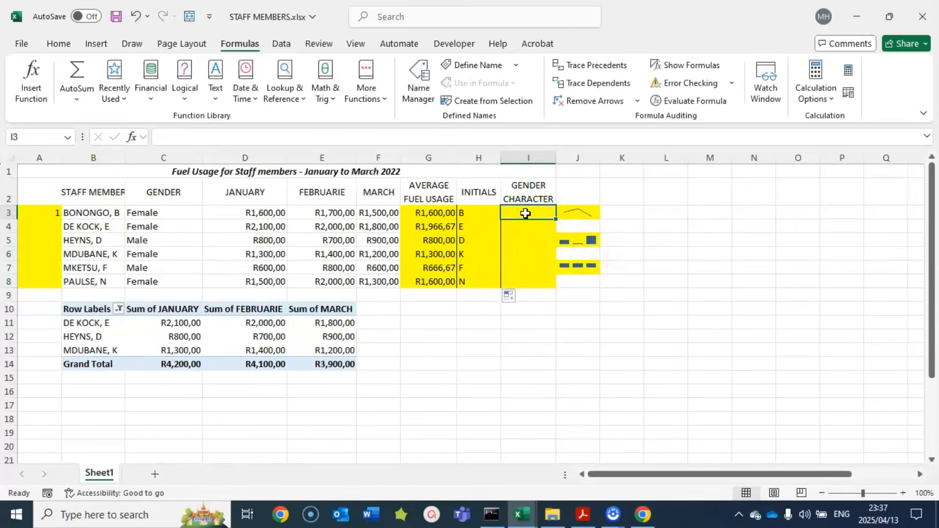
left_click(582, 518)
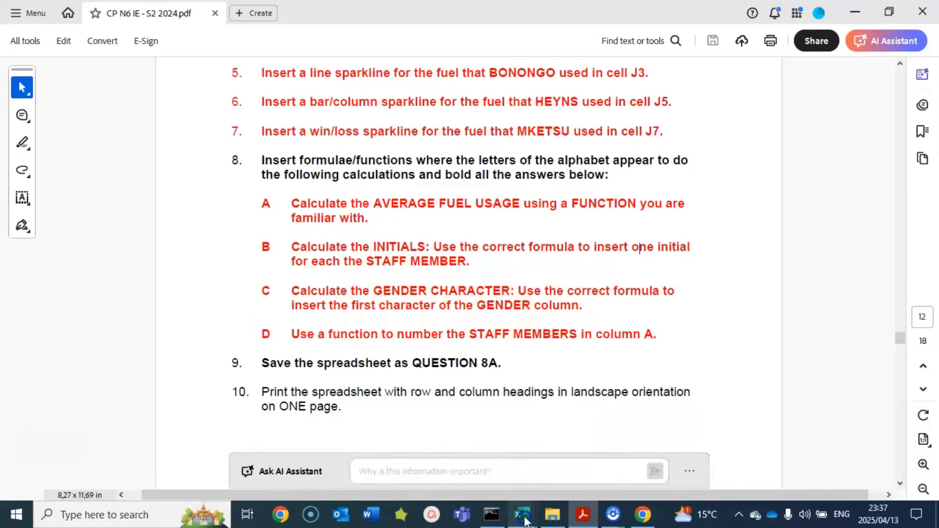
mouse_move(524, 522)
left_click(533, 462)
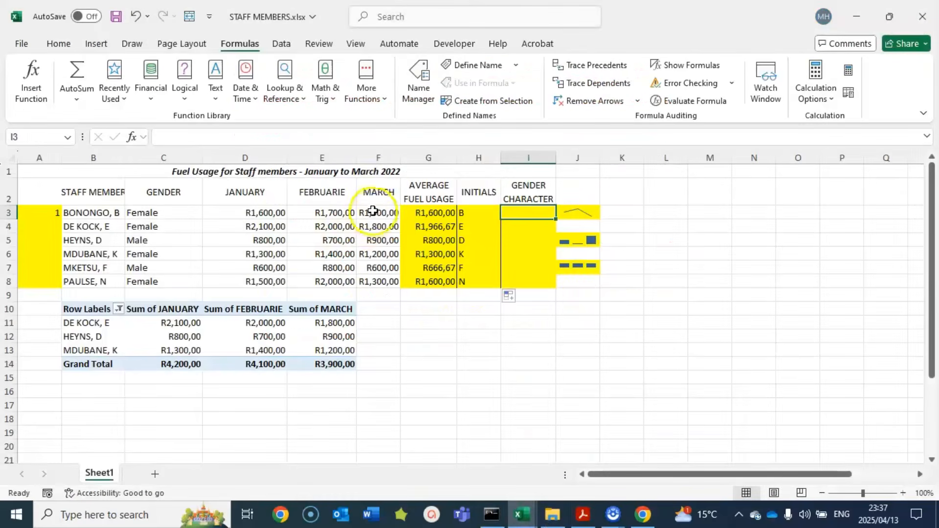
left_click_drag(166, 211, 164, 283)
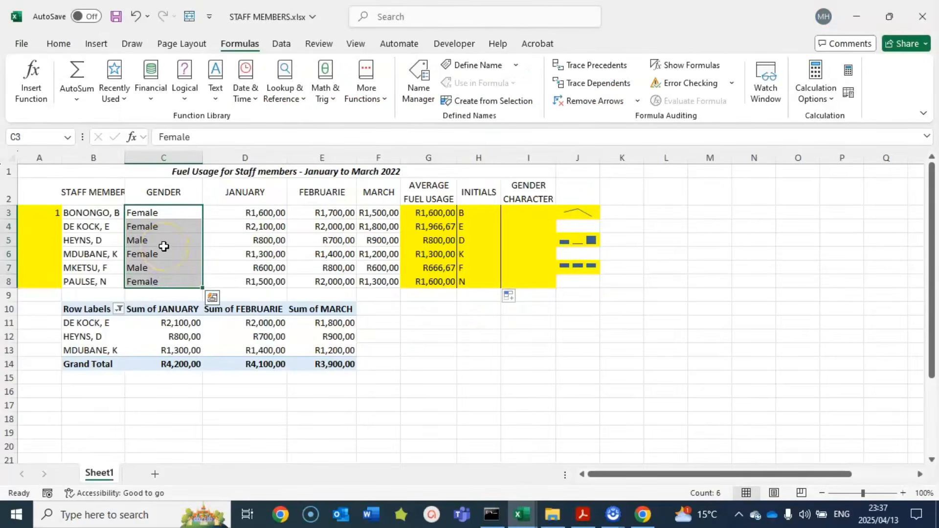
left_click(132, 222)
left_click(141, 213)
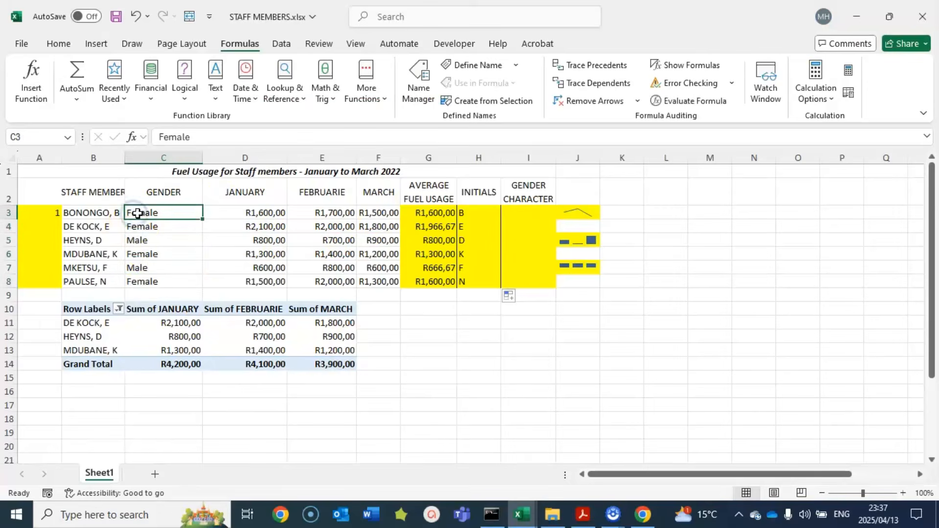
left_click(139, 241)
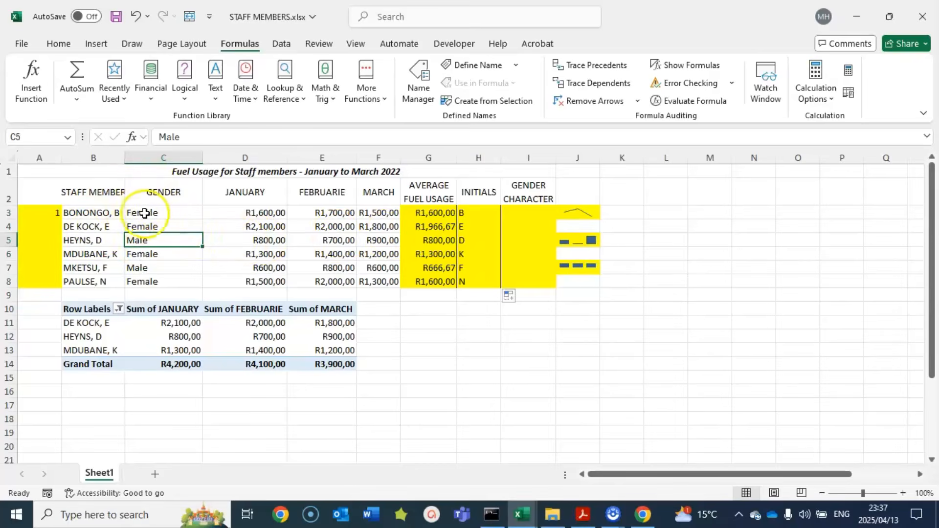
Step: Search the function library for "left" and start the LEFT function in cell I3
left_click(530, 213)
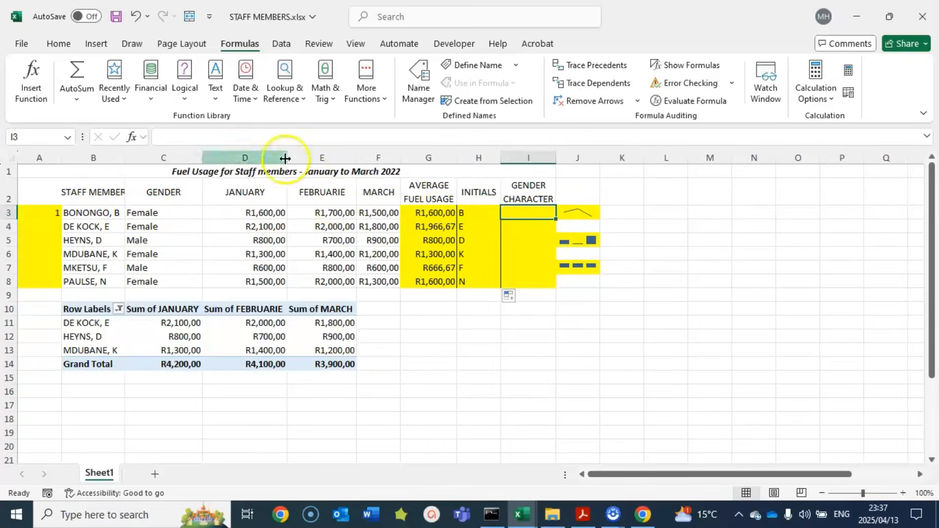
left_click(243, 45)
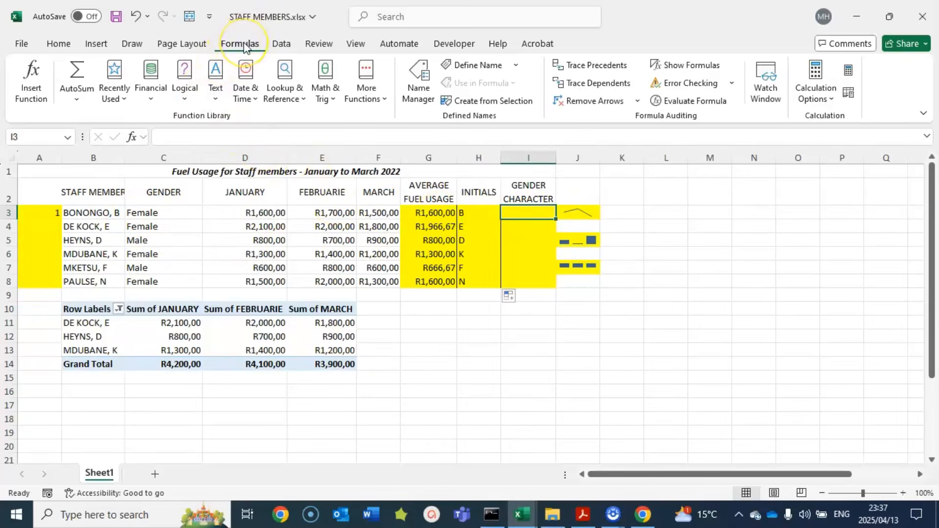
left_click(30, 78)
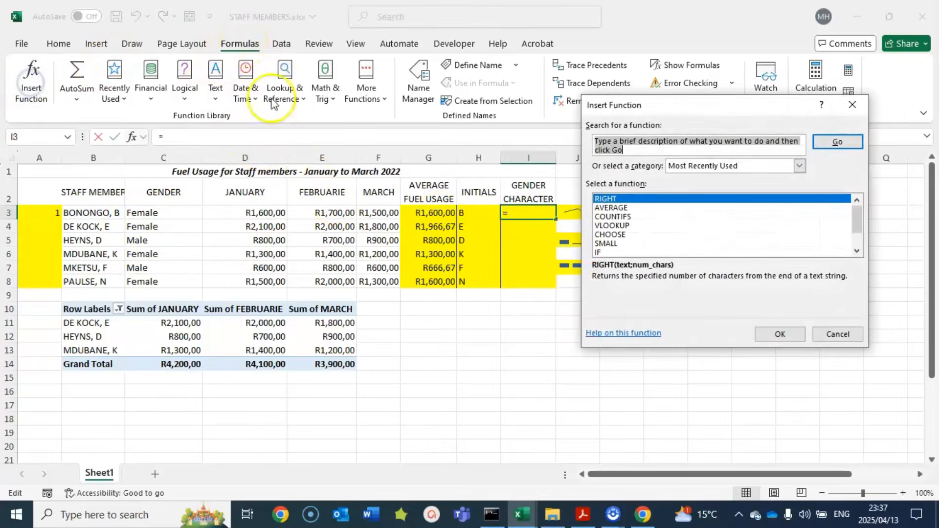
type("Id")
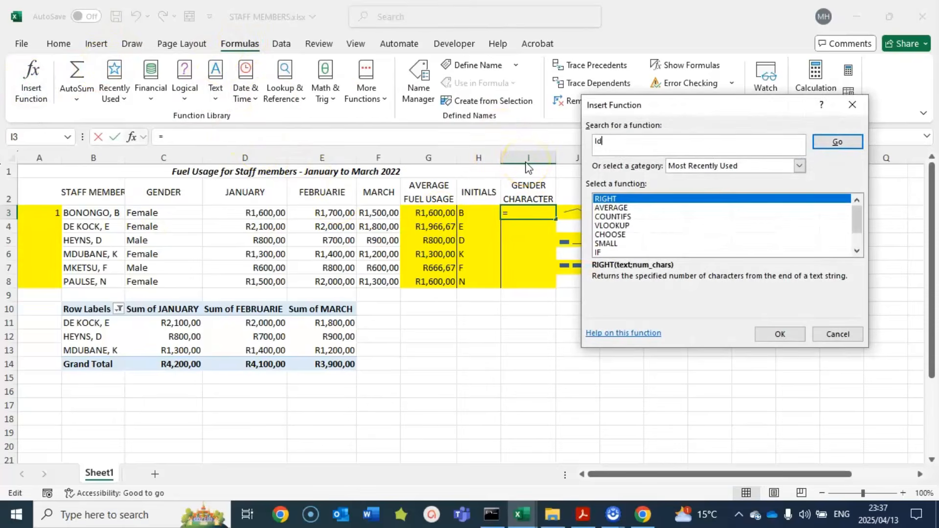
key("Return")
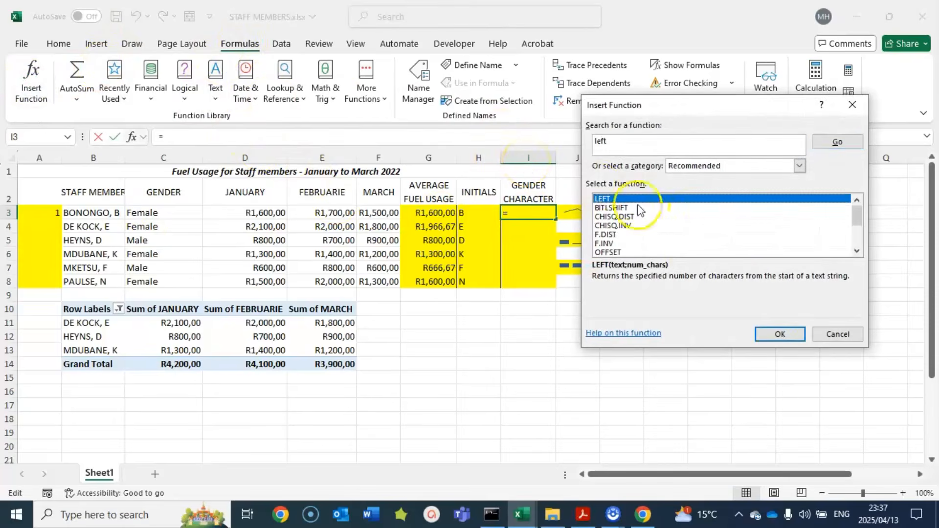
left_click(782, 333)
Step: Set the LEFT arguments in I3 to text C3 and 1 character, and fill the formula down to I8
left_click_drag(760, 142, 658, 307)
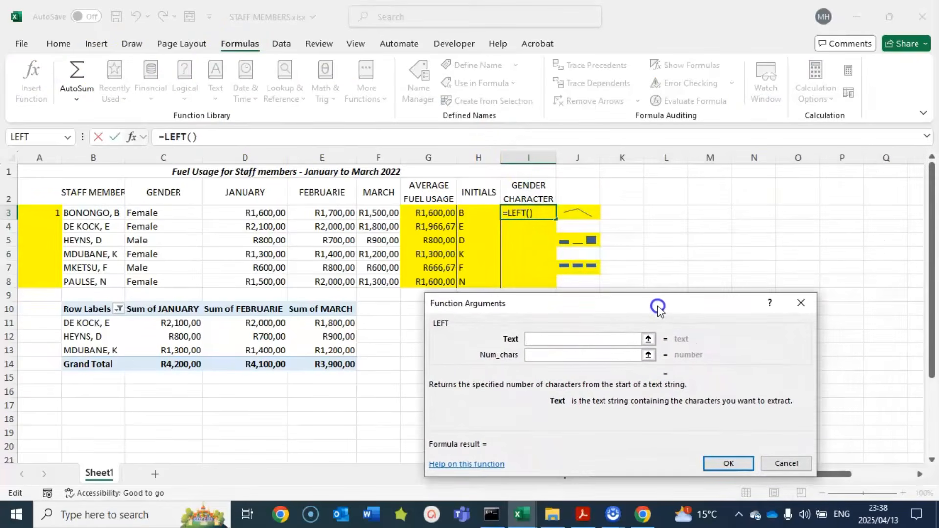
left_click(529, 343)
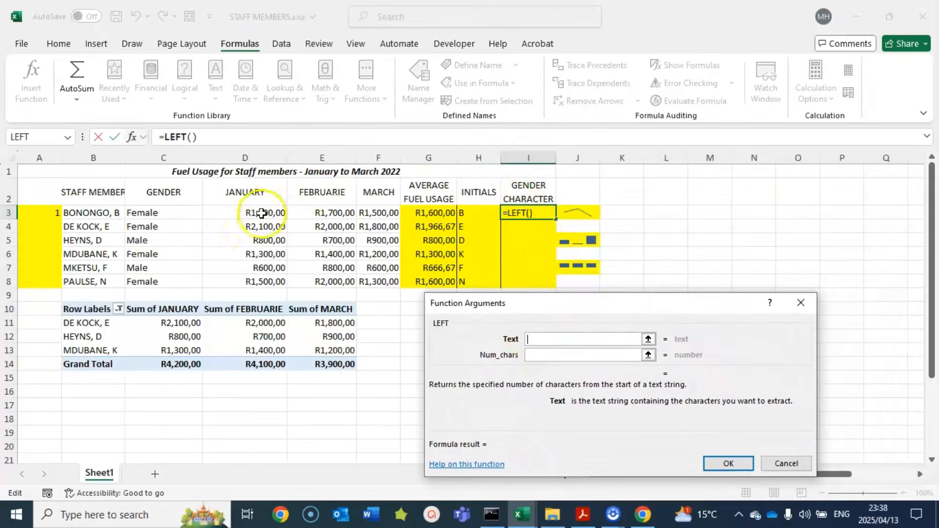
left_click(155, 213)
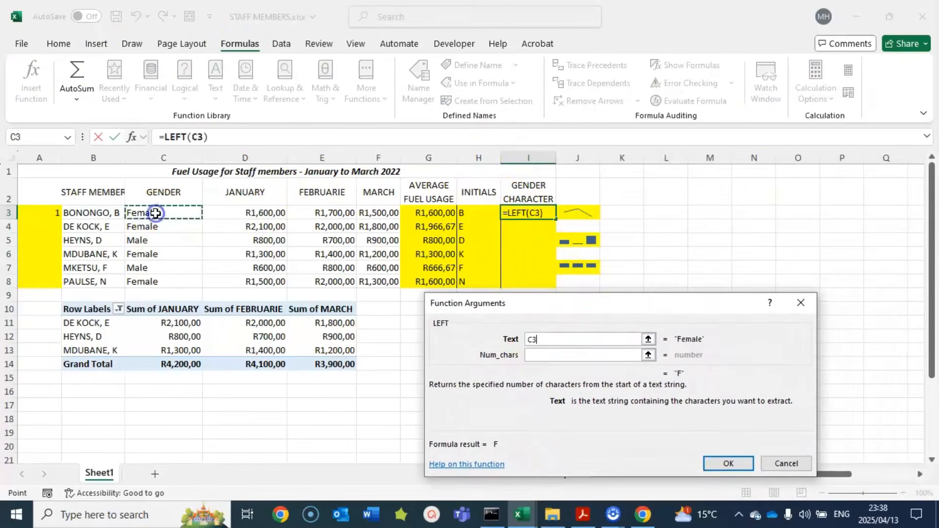
left_click(549, 356)
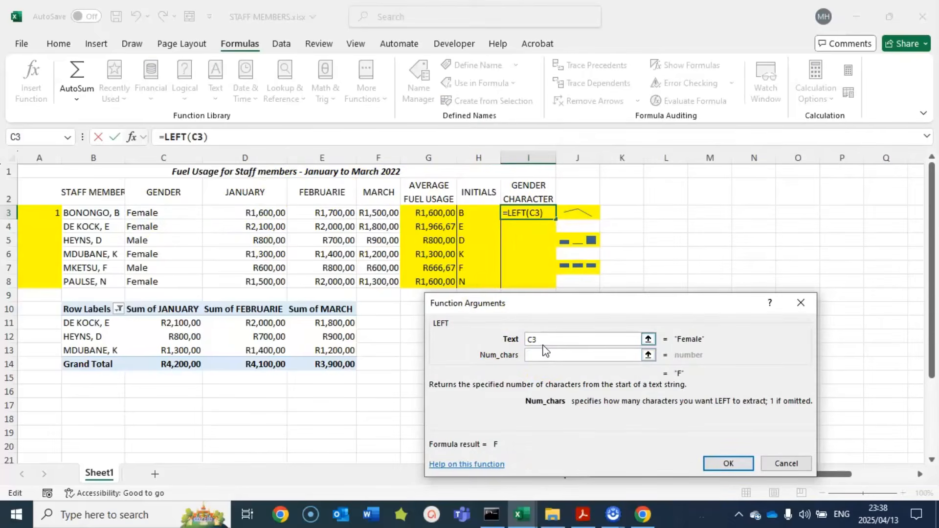
type("1")
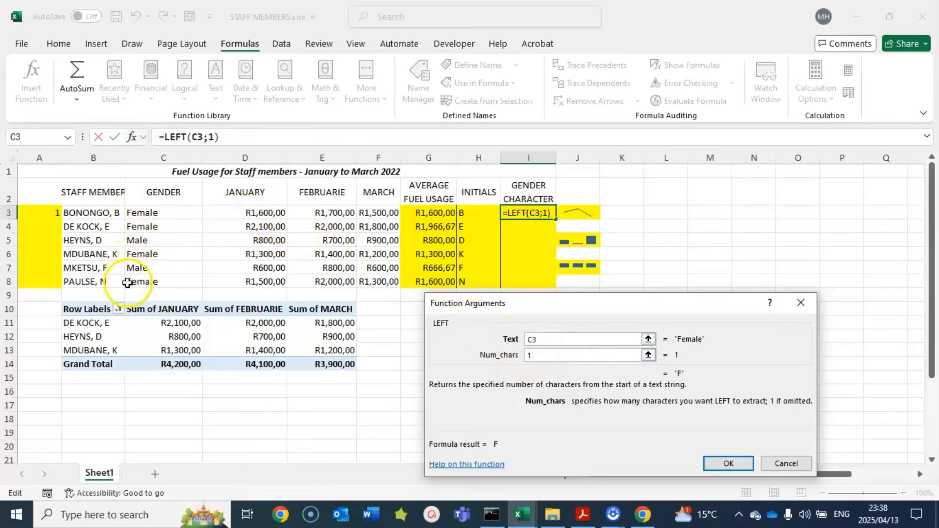
left_click(719, 463)
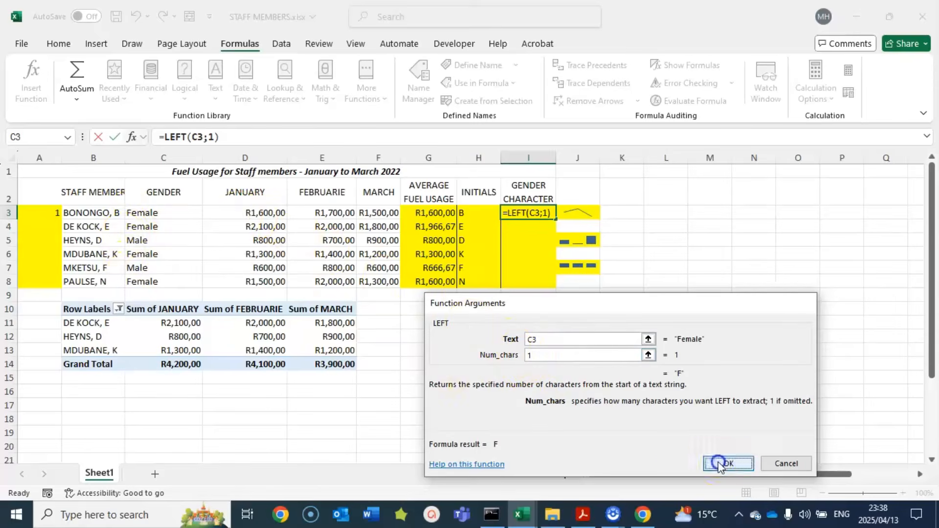
left_click(528, 213)
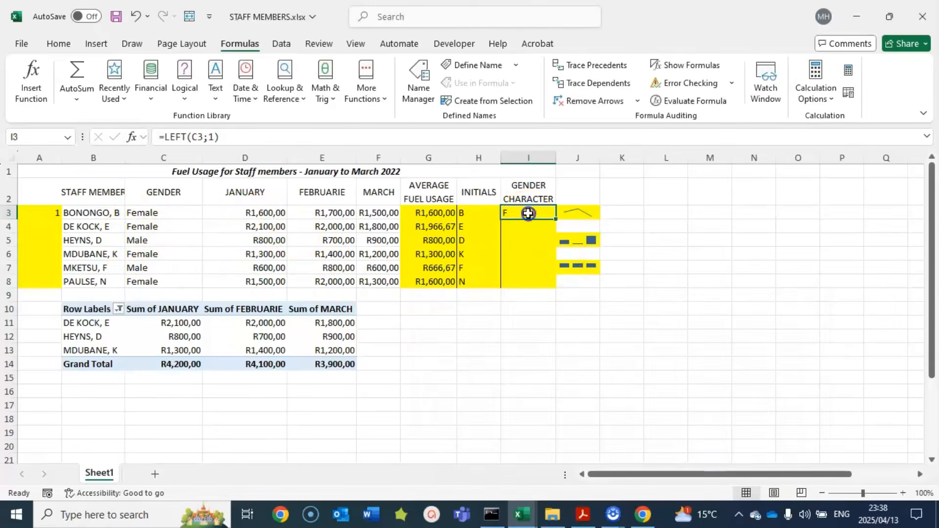
double_click(554, 219)
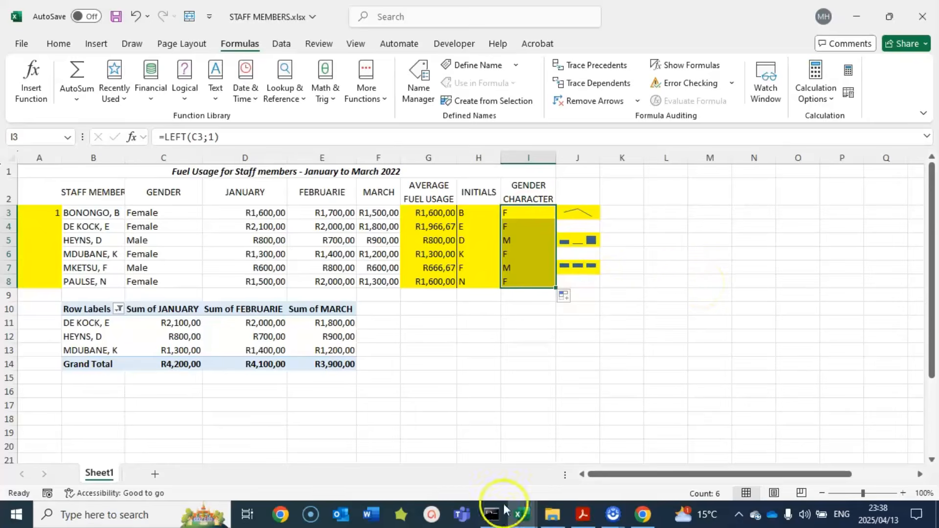
Step: Read the instruction for numbering the STAFF MEMBERS in the exam PDF and return to the STAFF MEMBERS workbook in Excel
left_click(582, 514)
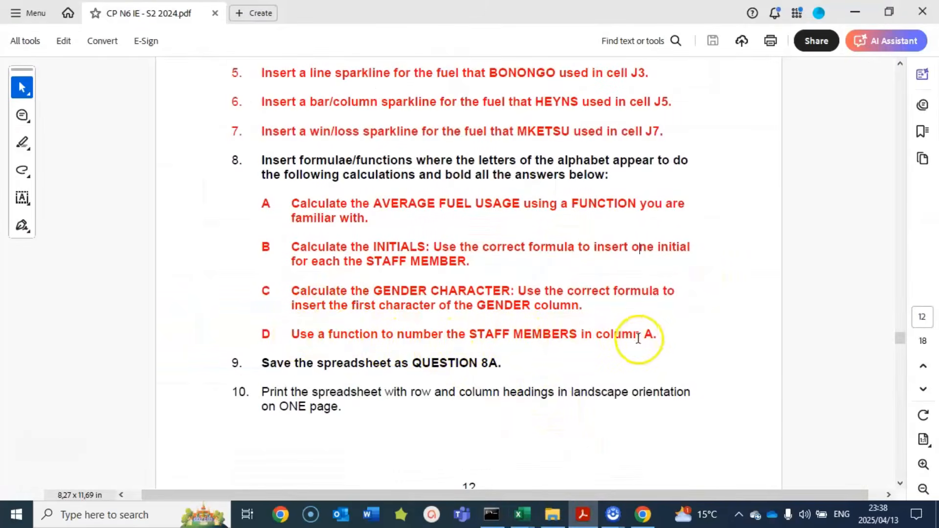
mouse_move(521, 515)
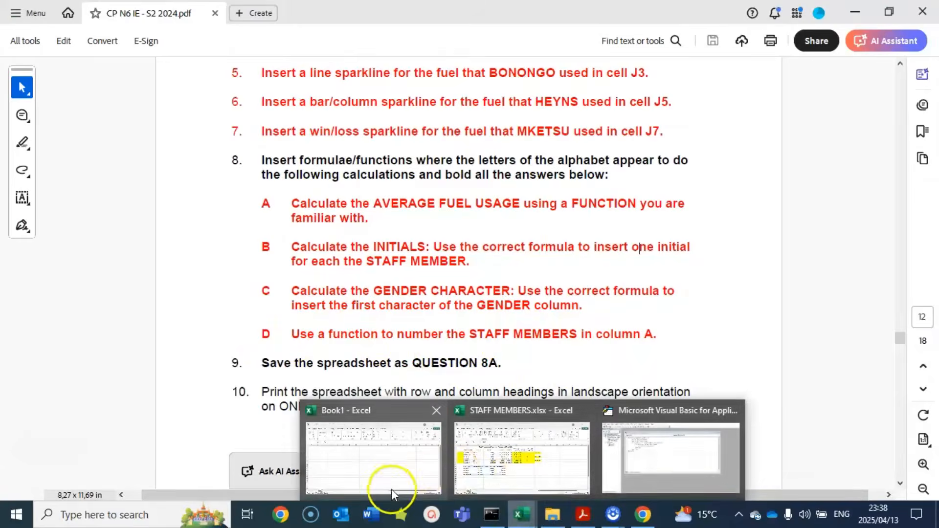
left_click(389, 486)
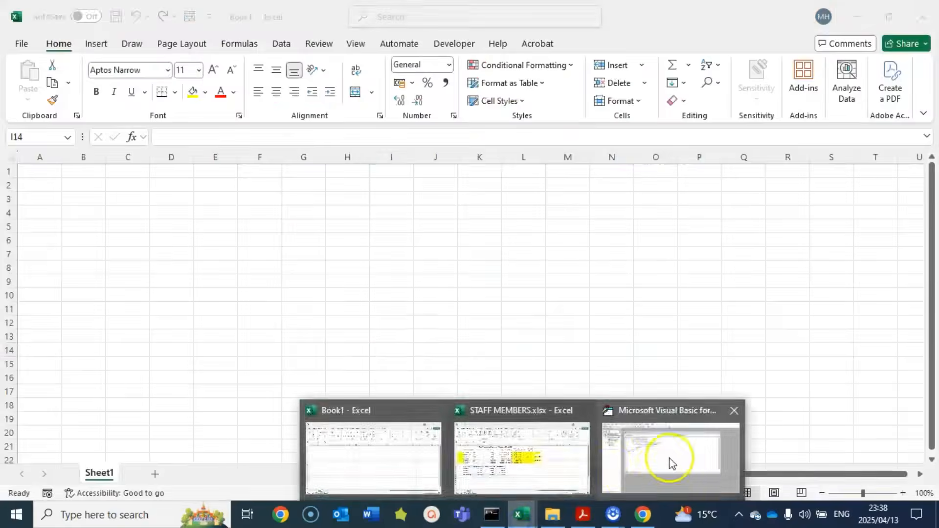
left_click(669, 458)
left_click(511, 466)
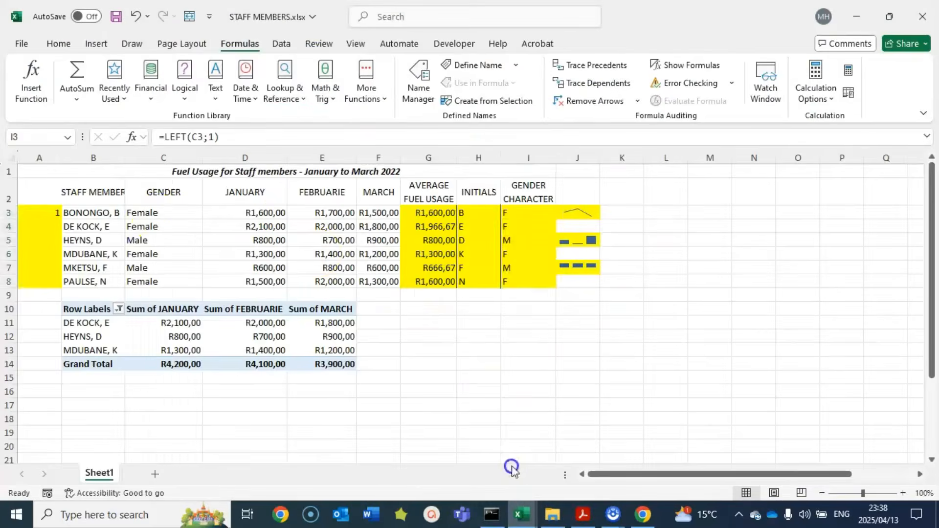
Step: Write =A3+1 in A4 and fill it down to A8 to number the staff members
left_click(45, 223)
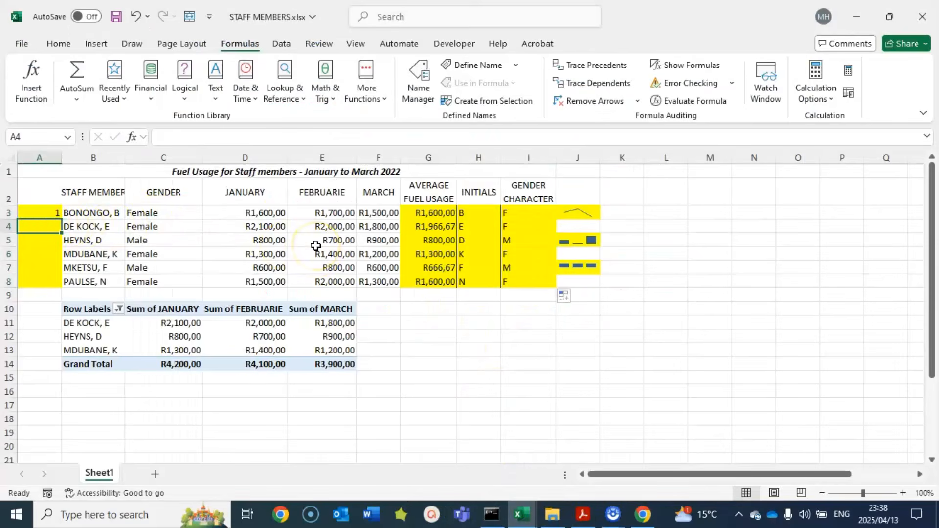
left_click(45, 211)
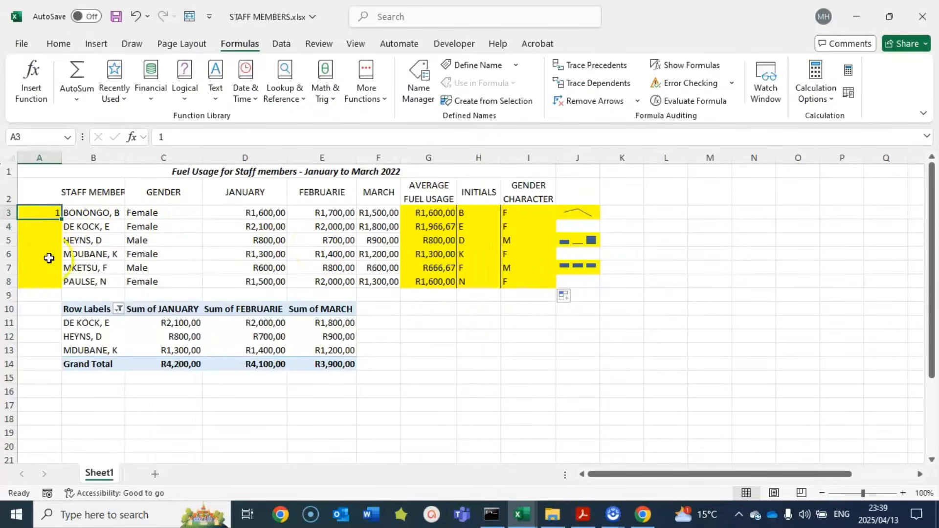
left_click(47, 226)
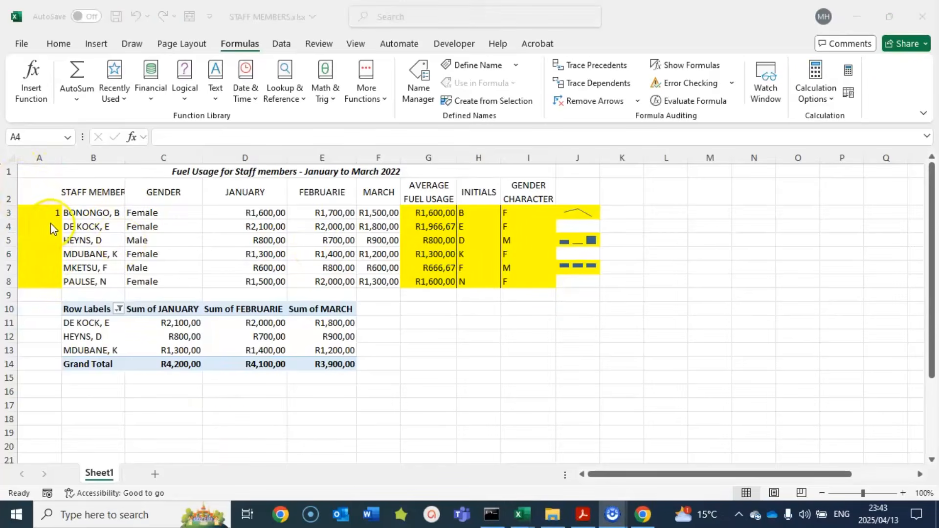
left_click(51, 223)
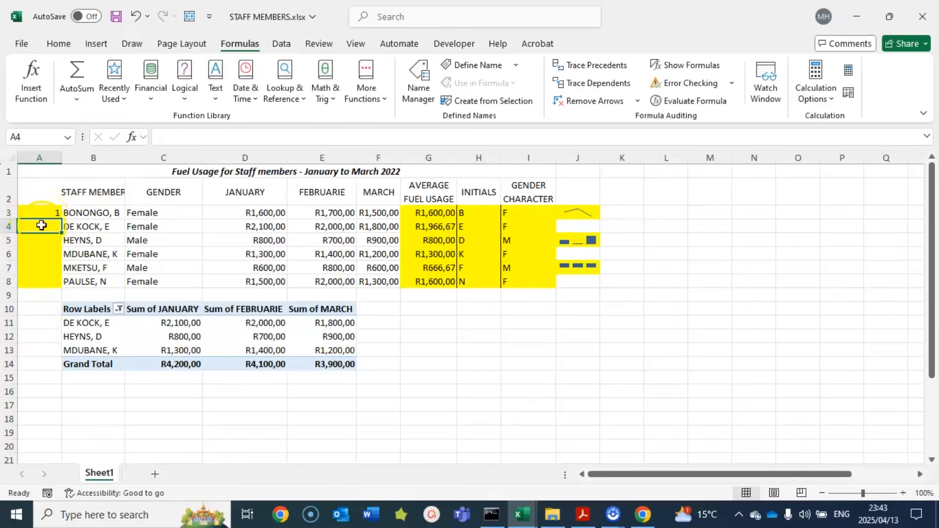
type("=")
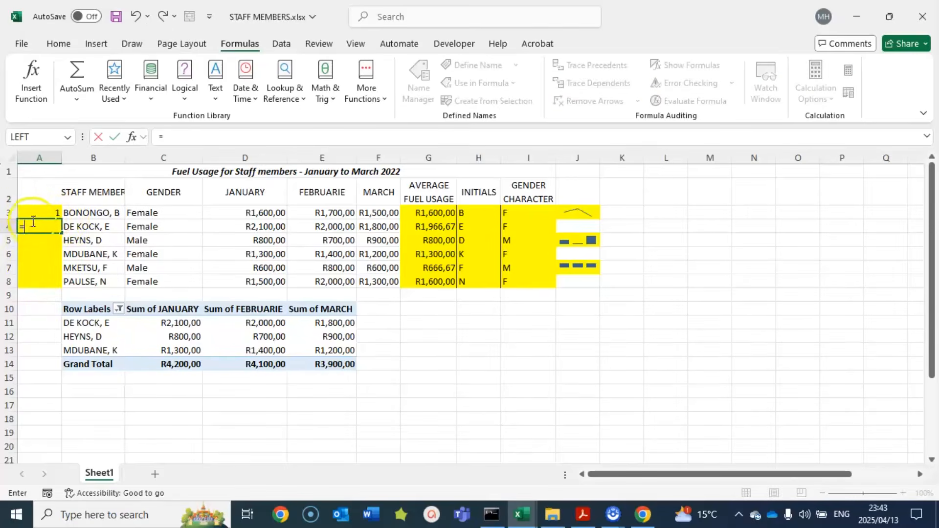
left_click(31, 214)
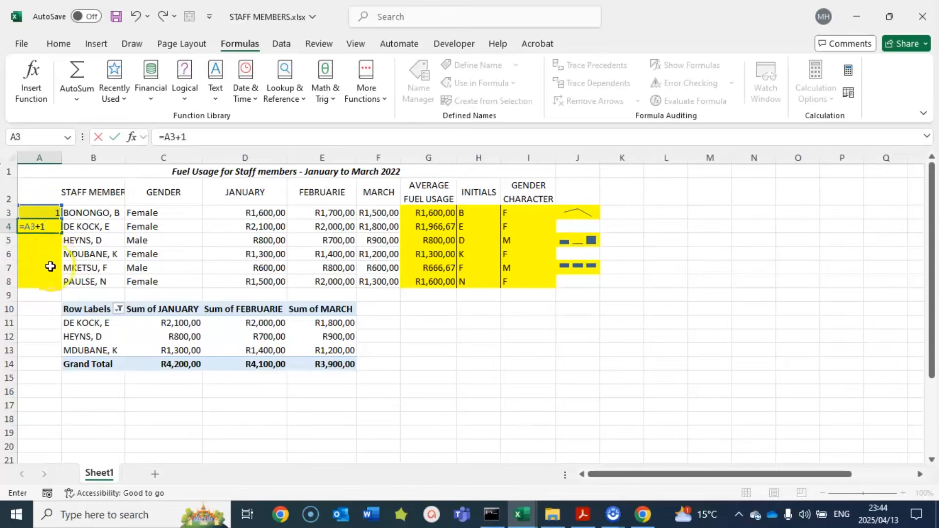
key("Return")
left_click(49, 226)
left_click_drag(61, 235, 60, 287)
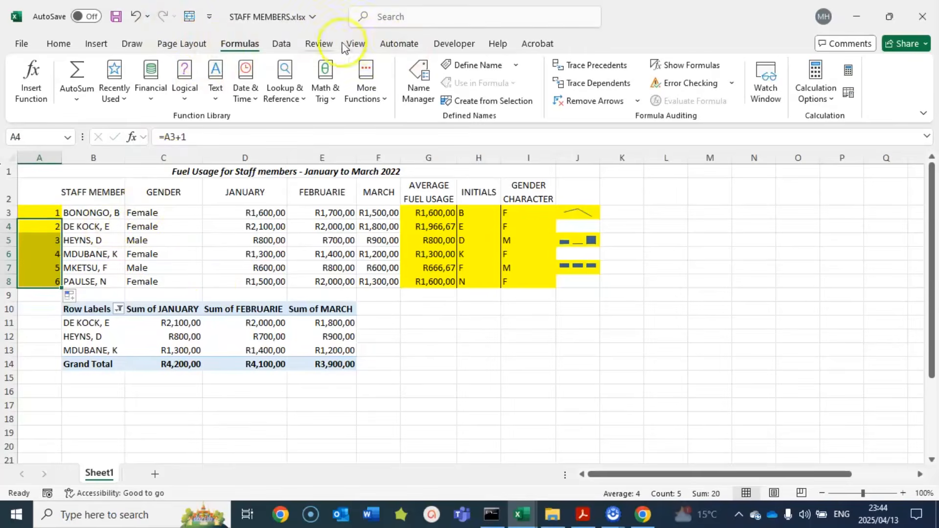
Step: Display the sheet's formulas and examine those in column A and columns G to I, plus the sparklines and PivotTable
left_click(698, 66)
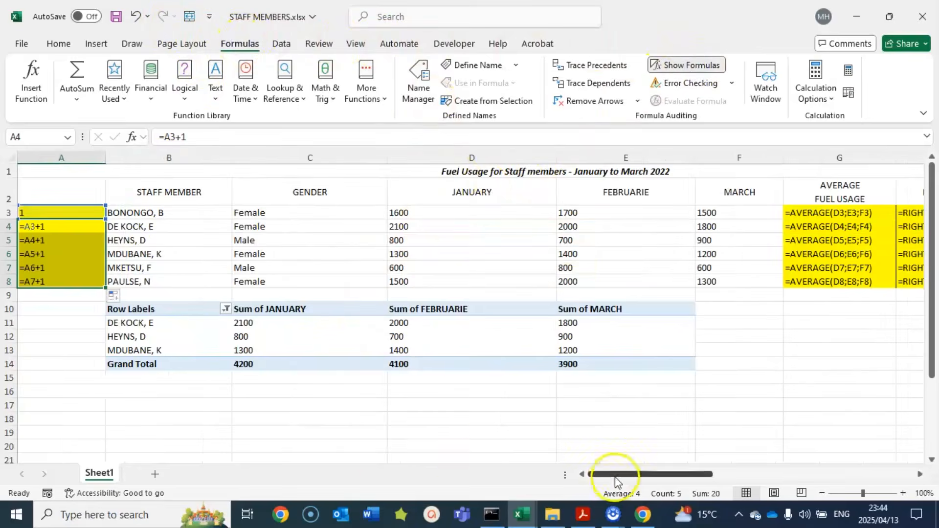
left_click(60, 298)
left_click(38, 226)
left_click(89, 224)
left_click(42, 225)
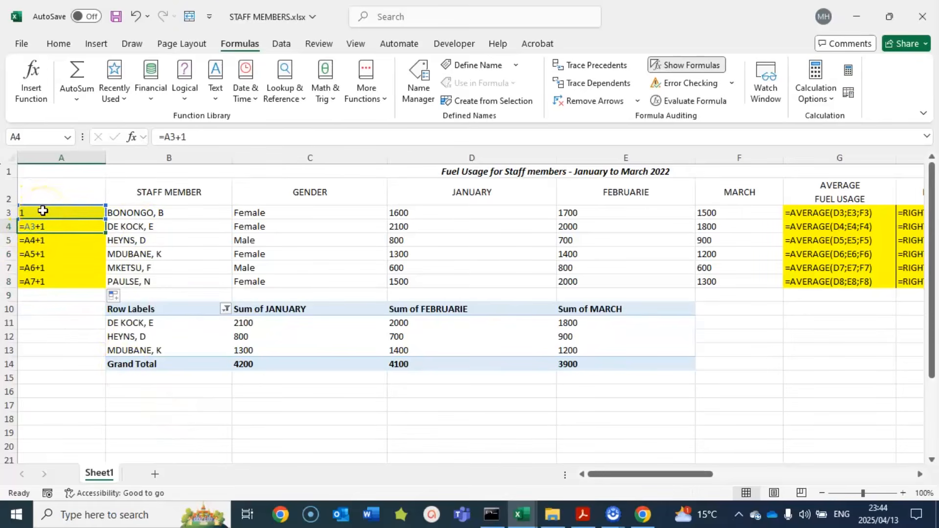
left_click_drag(621, 474, 691, 464)
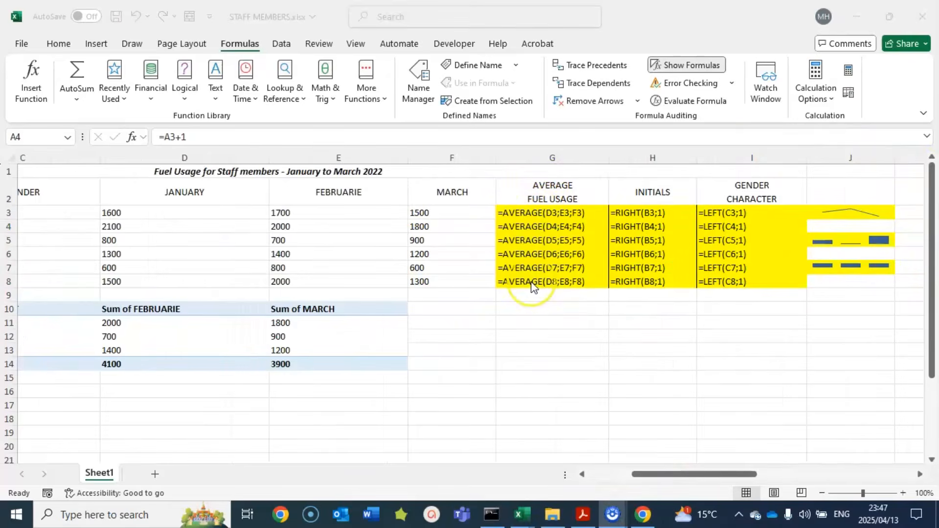
left_click(639, 474)
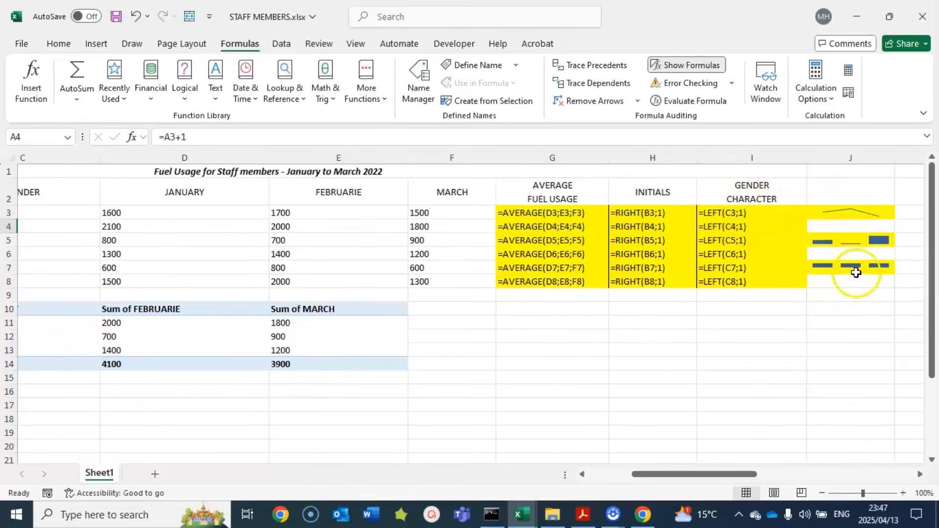
scroll(794, 289, "down", 2)
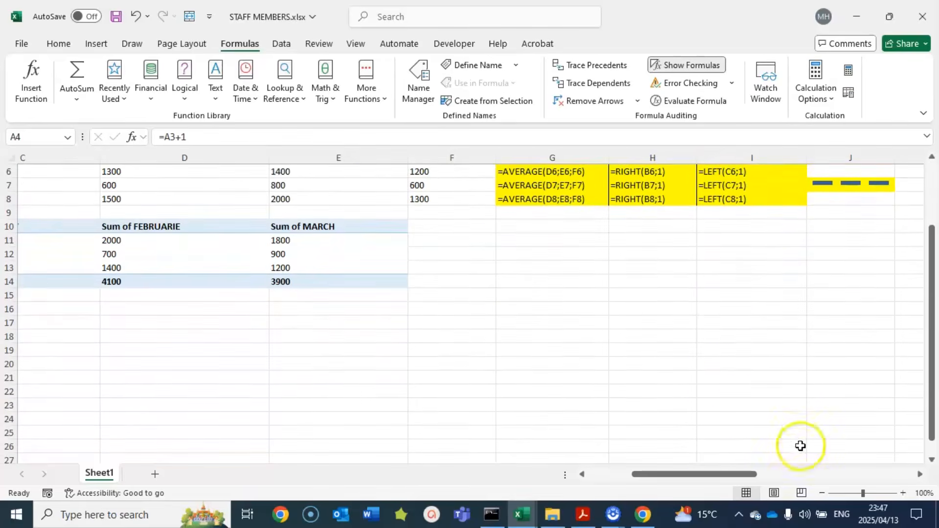
left_click_drag(718, 474, 593, 473)
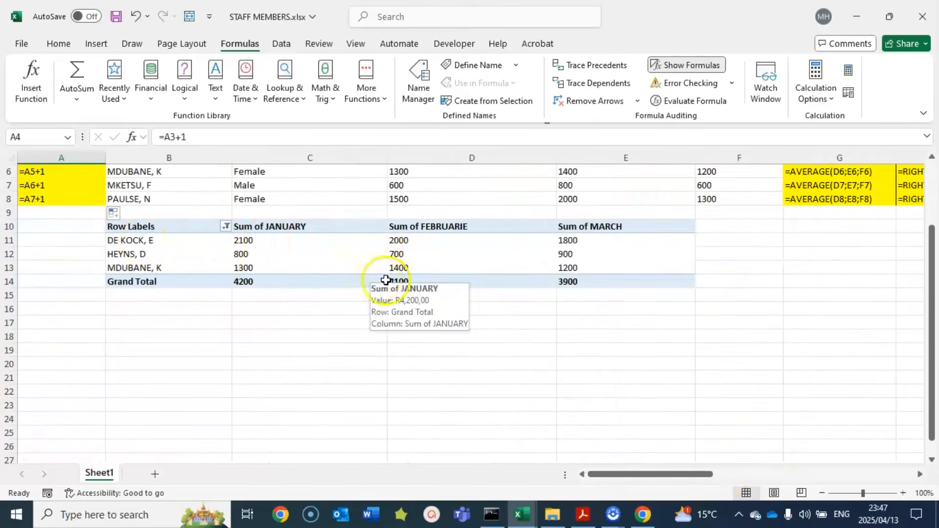
scroll(420, 293, "up", 1)
Step: Switch to the exam PDF and read the saving and printing instructions for Question 8A
left_click(582, 515)
scroll(428, 315, "down", 1)
scroll(423, 318, "up", 10)
scroll(424, 317, "up", 5)
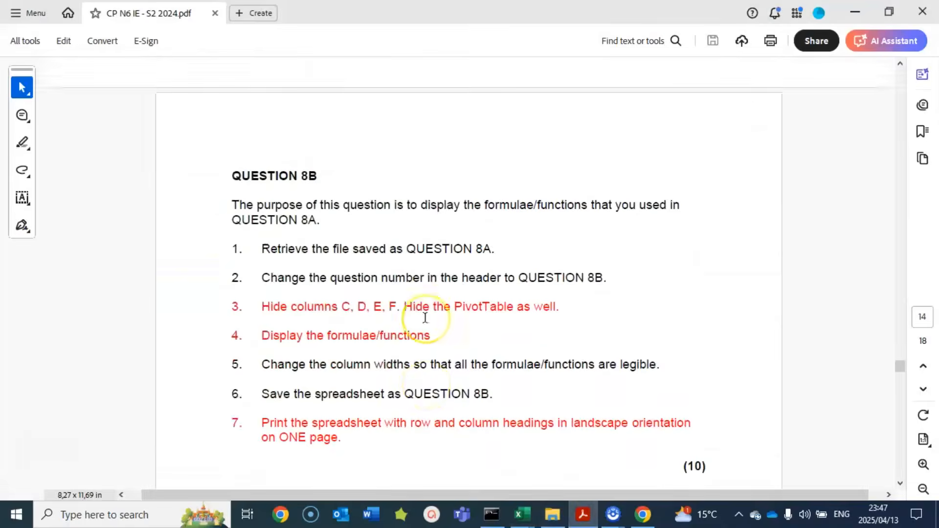
scroll(425, 317, "up", 20)
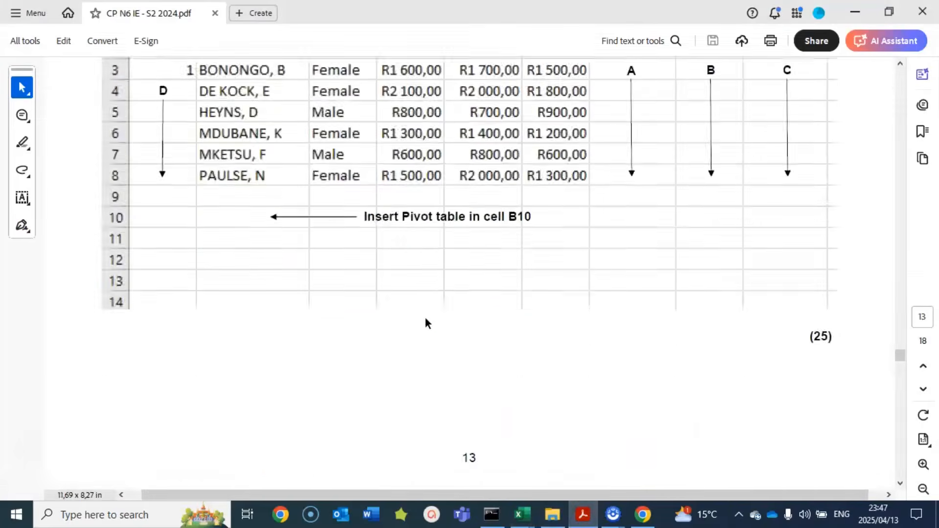
scroll(425, 318, "down", 3)
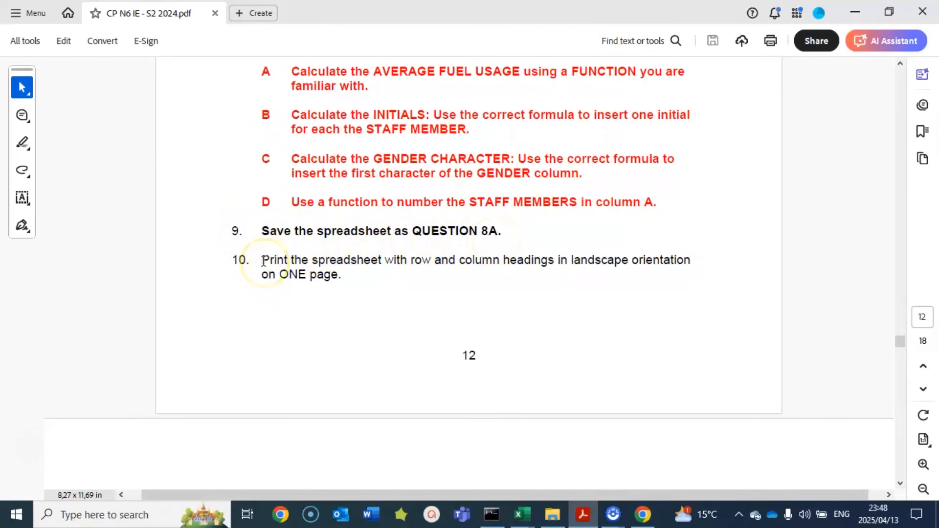
Step: Return to the STAFF MEMBERS workbook in Excel and turn off the formula display
mouse_move(521, 513)
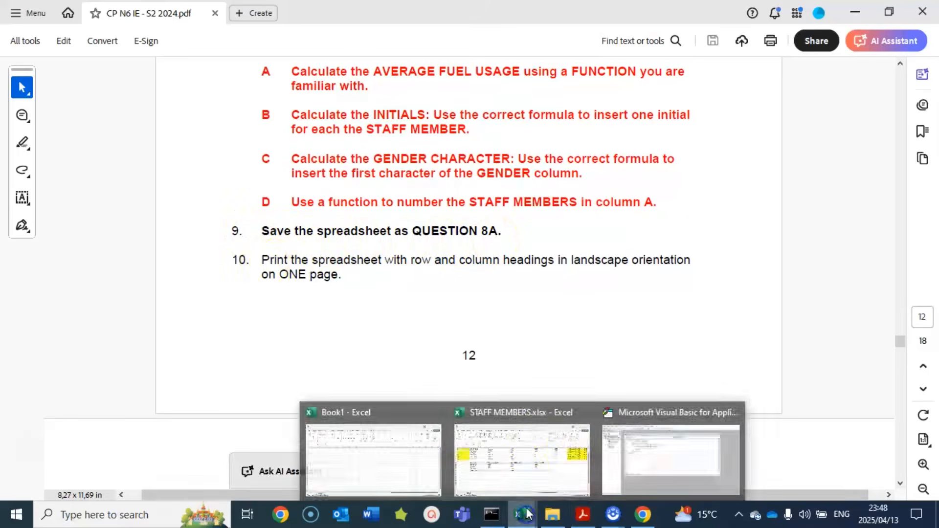
left_click(558, 445)
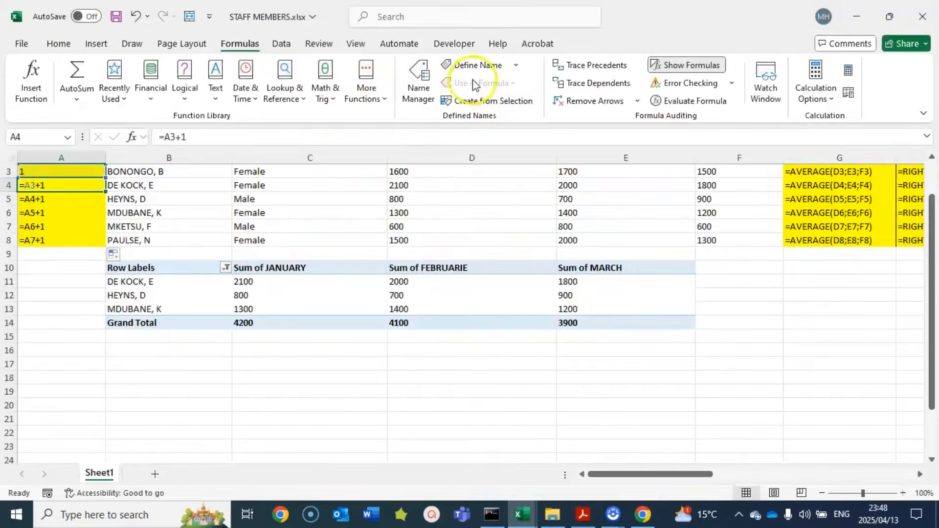
scroll(501, 230, "up", 1)
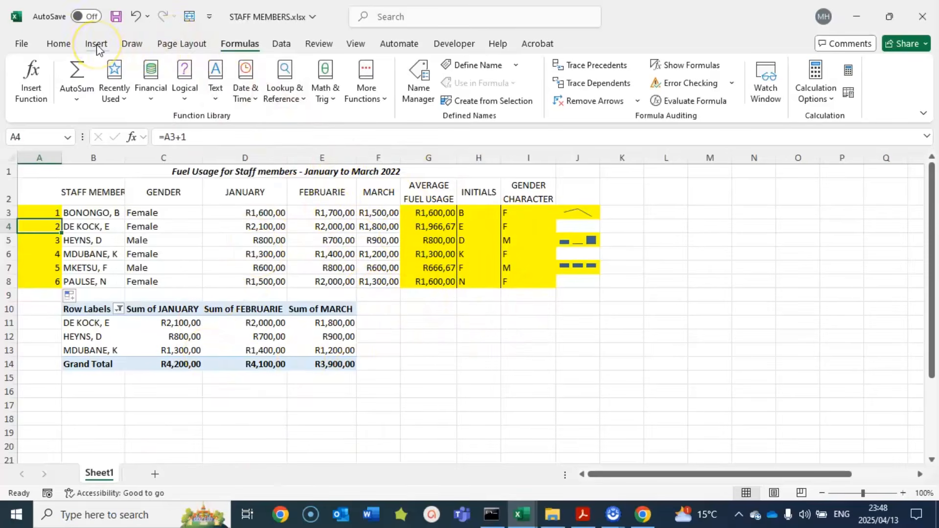
Step: Open the print settings, check the Question 8A printing instruction in the exam PDF, and return to the STAFF MEMBERS workbook in Excel
left_click(22, 44)
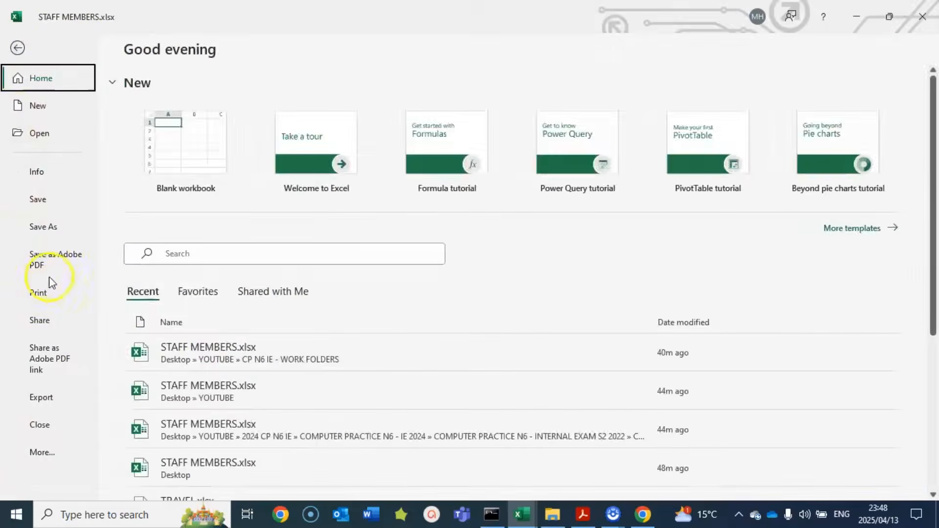
left_click(38, 293)
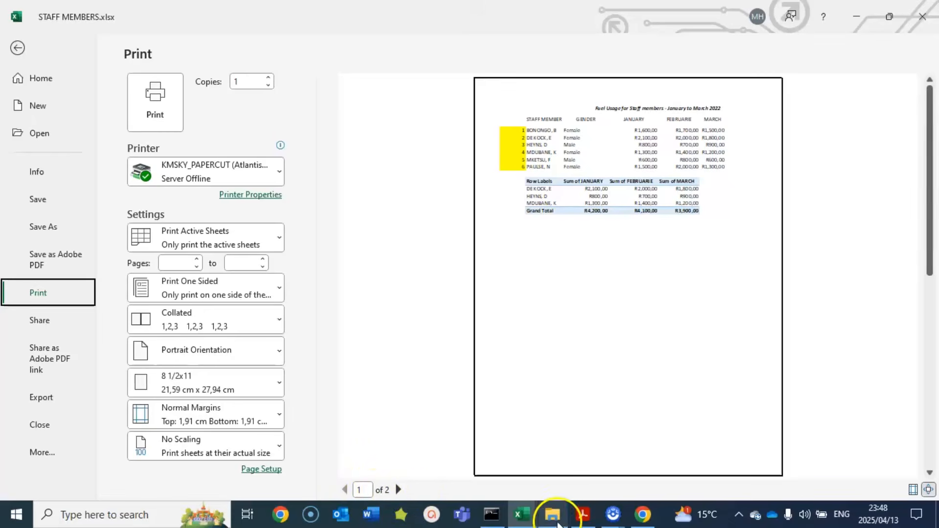
left_click(582, 516)
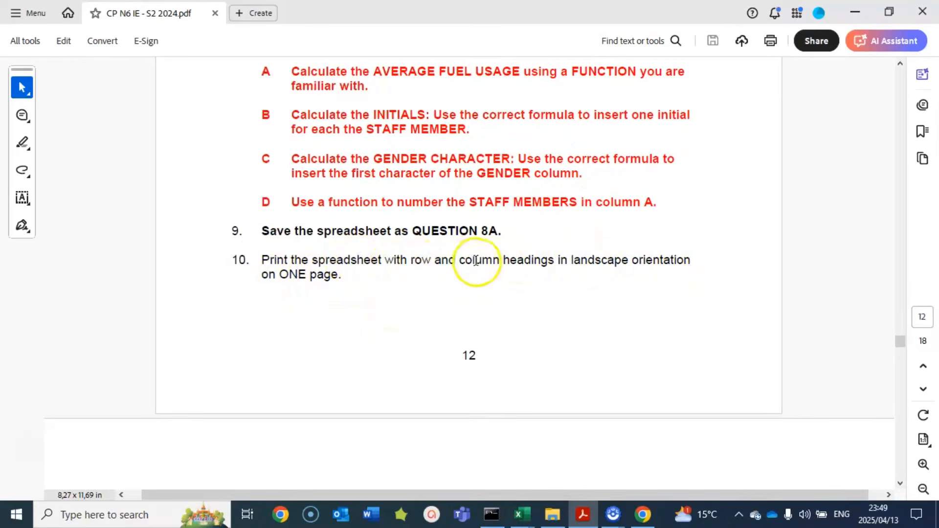
mouse_move(519, 517)
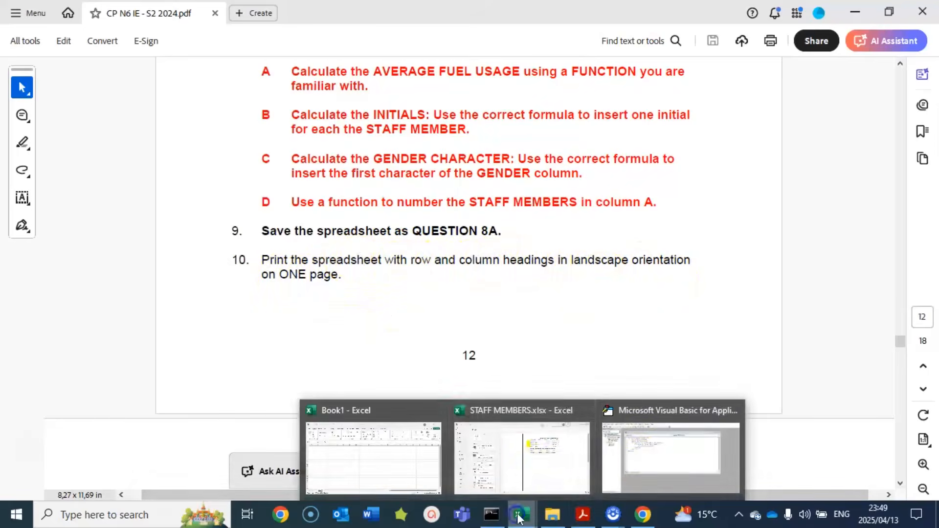
left_click(522, 457)
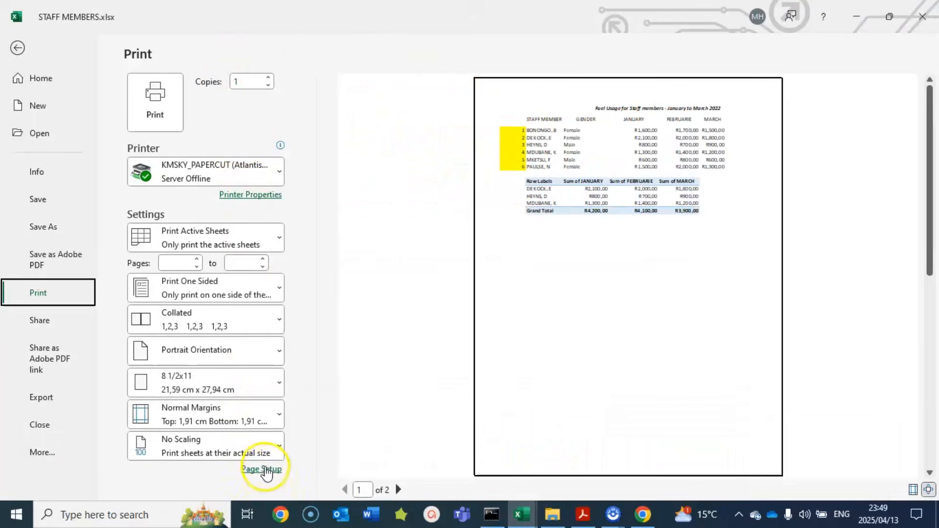
Step: Set the page setup to landscape orientation with row and column headings printed, and check both pages in the preview
left_click(264, 470)
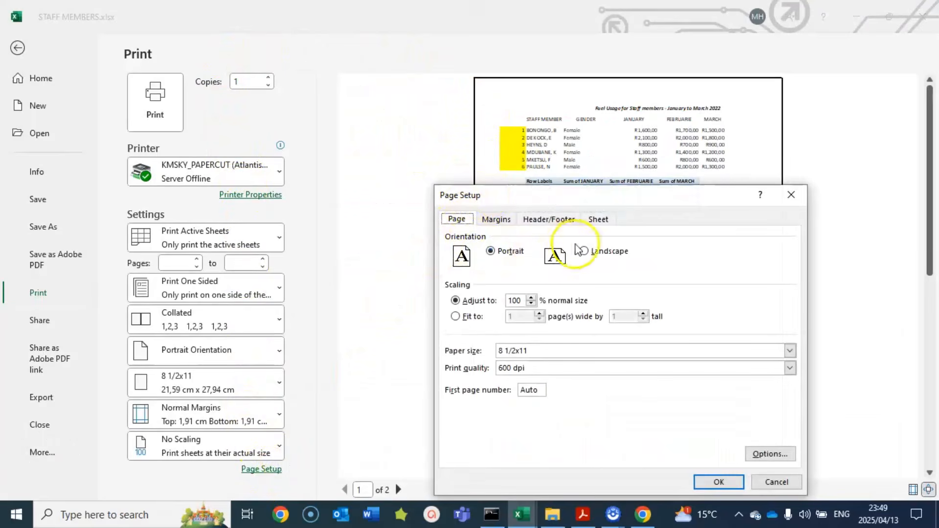
left_click(584, 251)
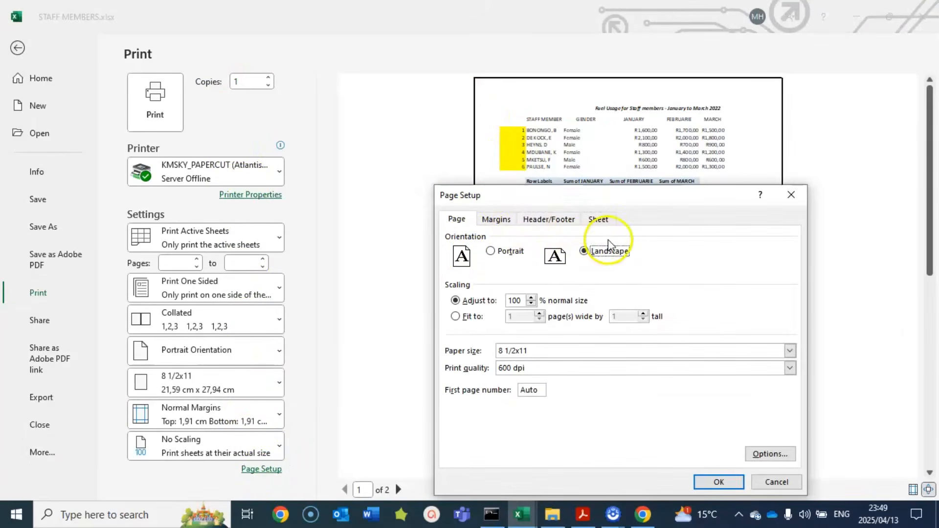
left_click(606, 221)
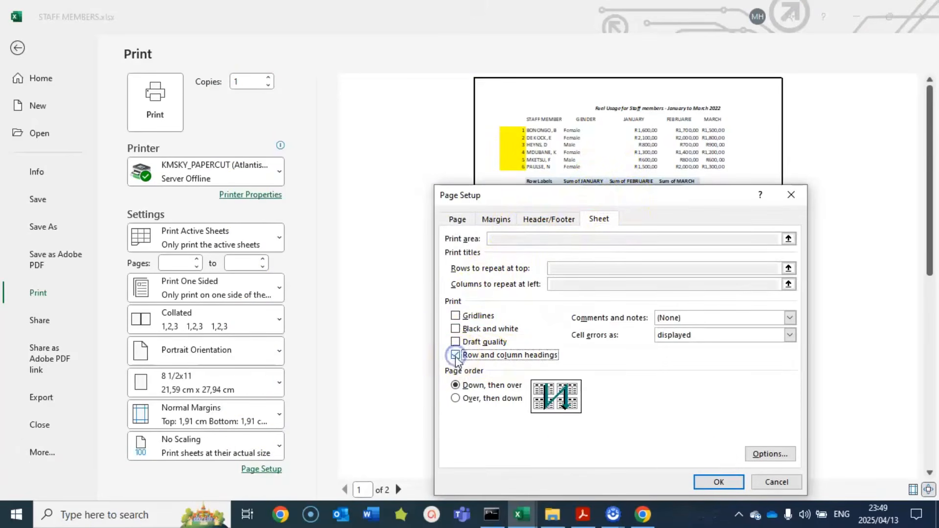
left_click(719, 482)
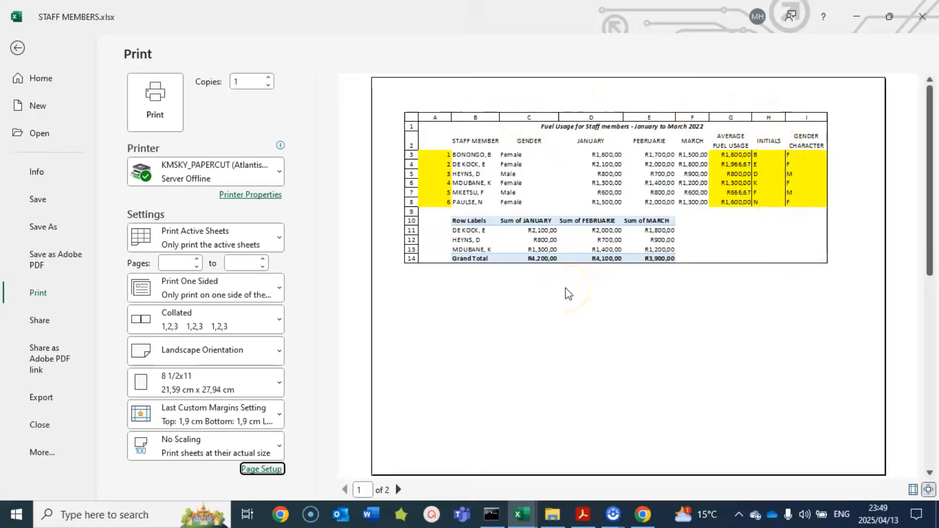
left_click(398, 488)
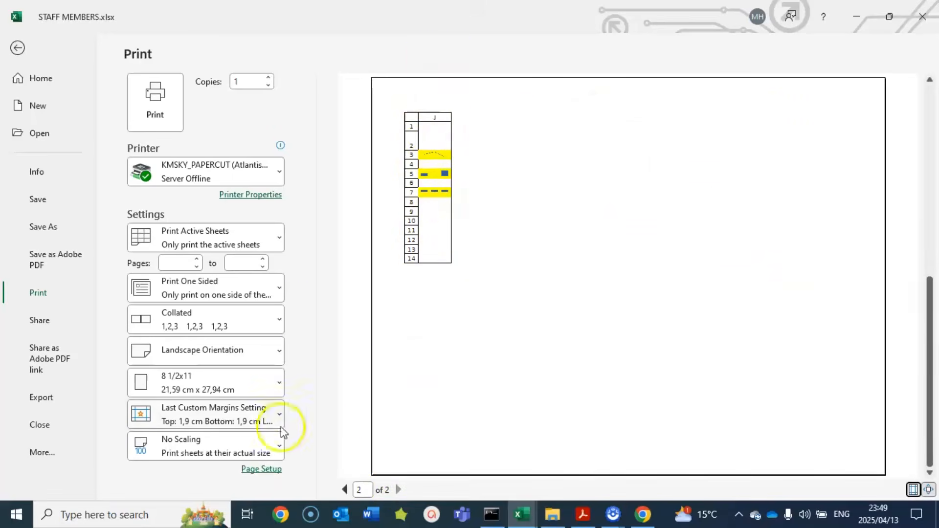
left_click(345, 489)
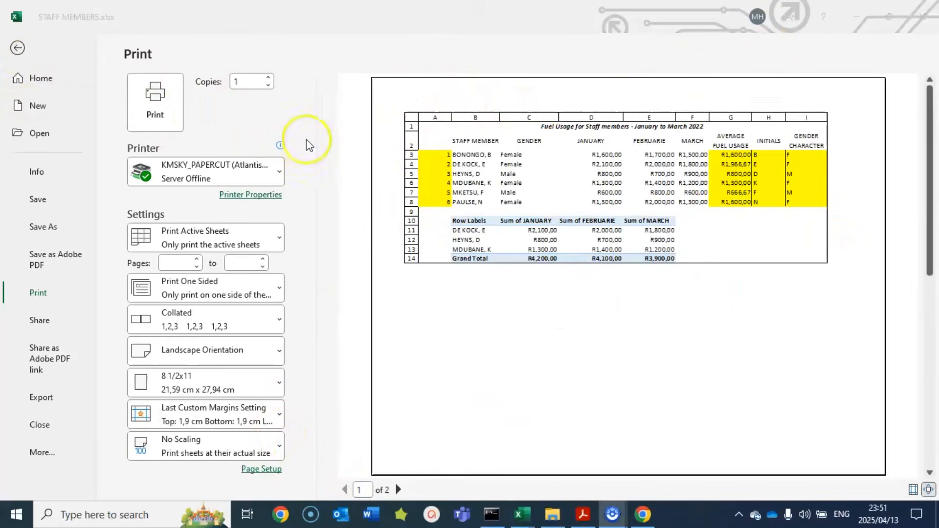
Step: Move the vertical page break past column J in Page Break Preview to fit the sheet on one page, and return to Normal view
left_click(18, 49)
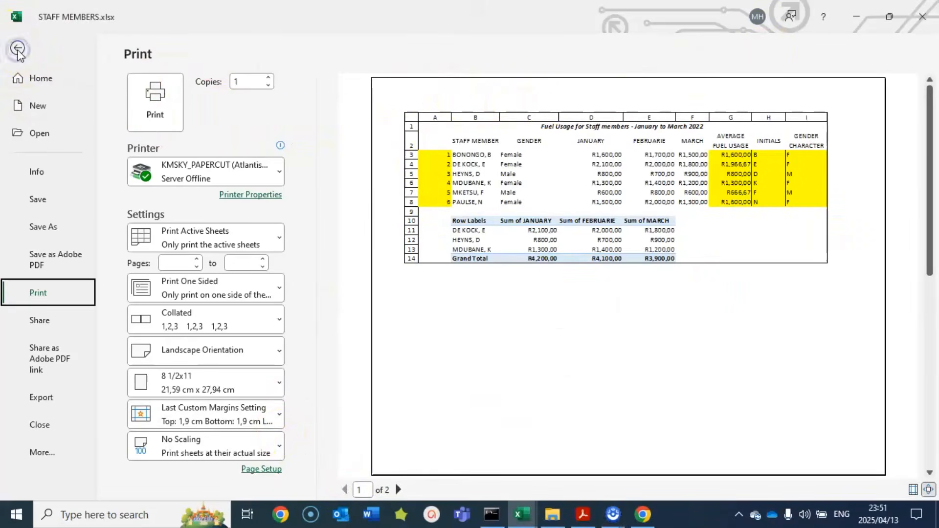
left_click(17, 49)
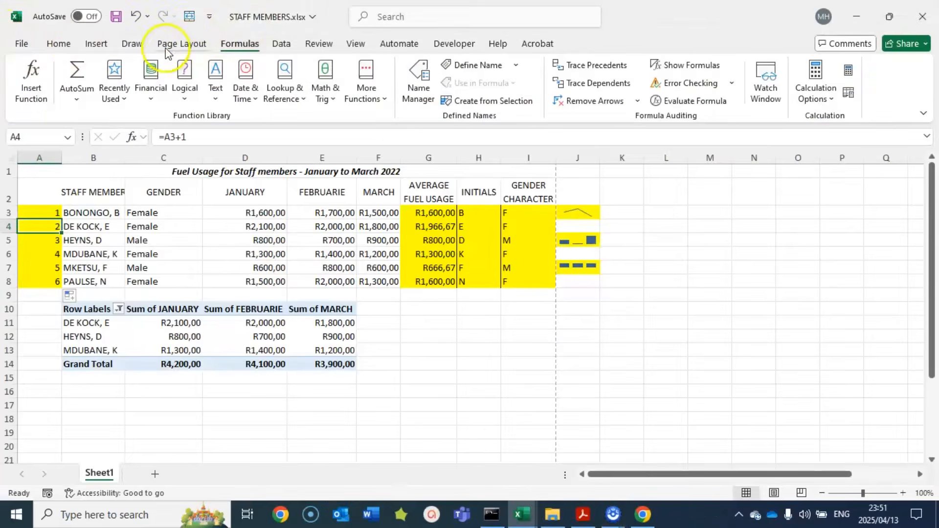
left_click(359, 45)
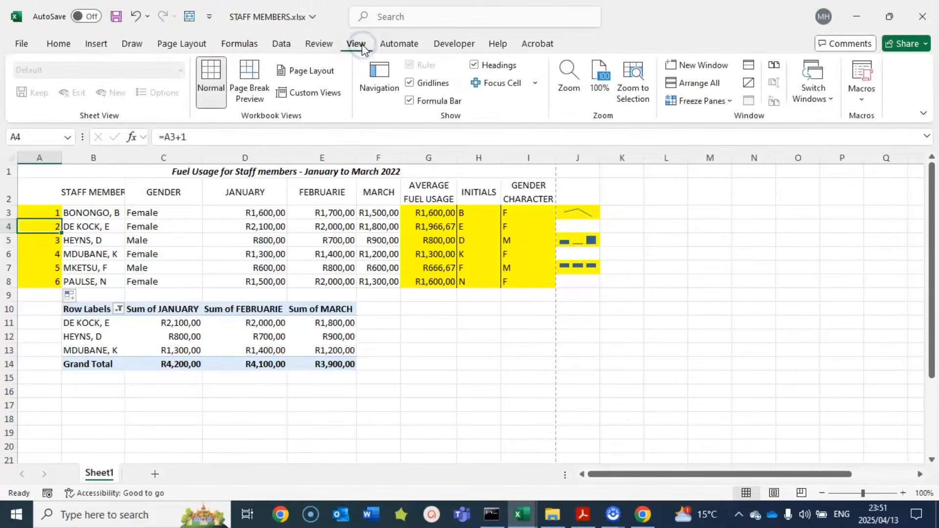
left_click(252, 92)
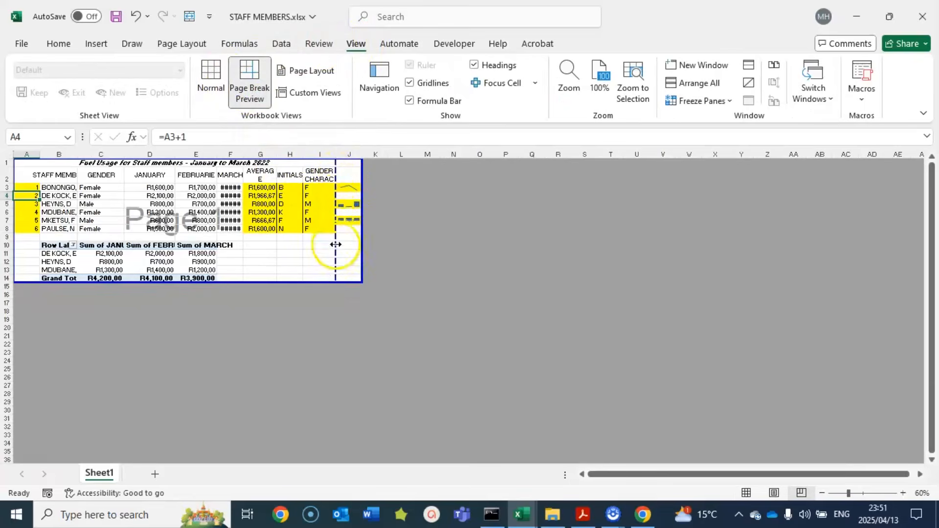
left_click_drag(334, 251, 368, 250)
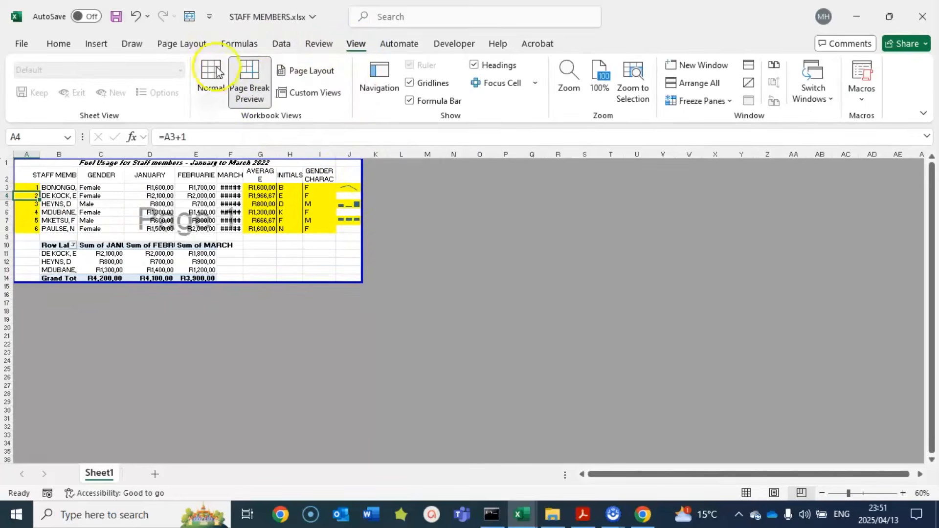
left_click(210, 88)
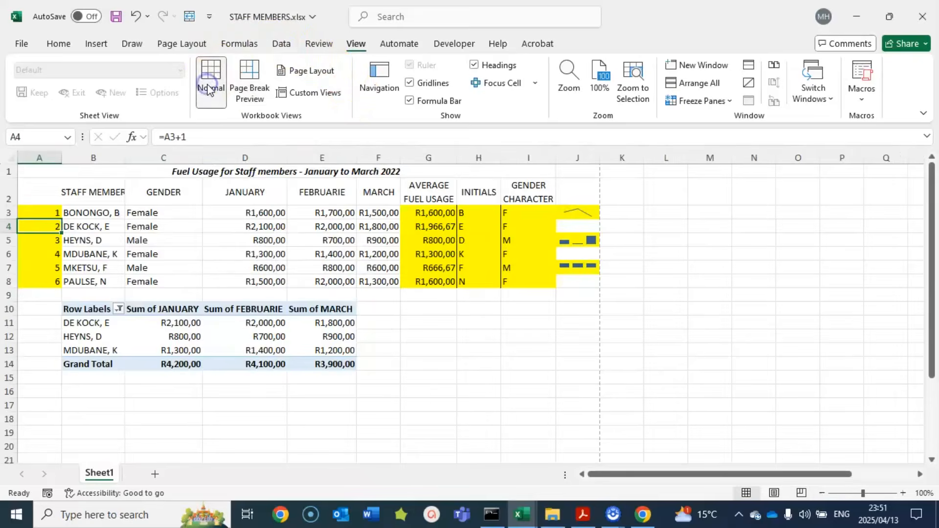
Step: Add a custom print header with the candidate's number in the left section and QUESTION 8A in the right section
left_click(23, 45)
left_click(39, 292)
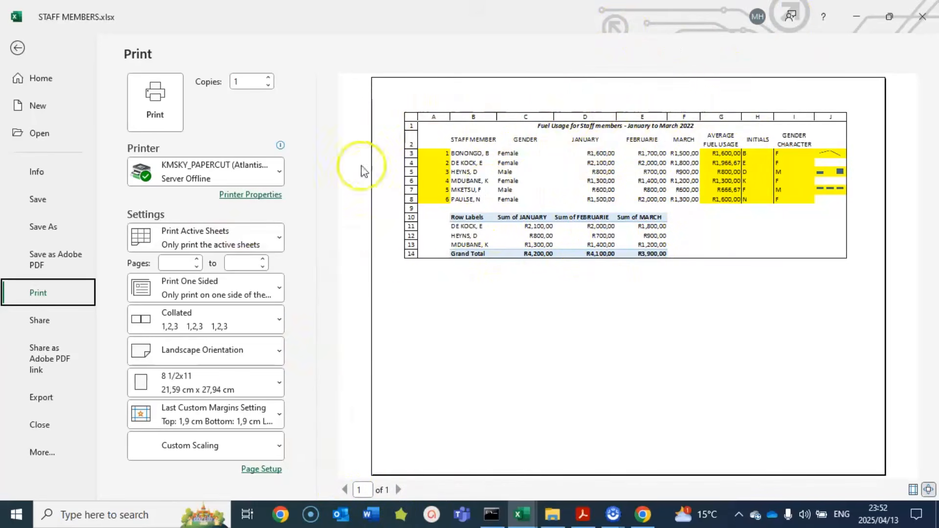
left_click(257, 470)
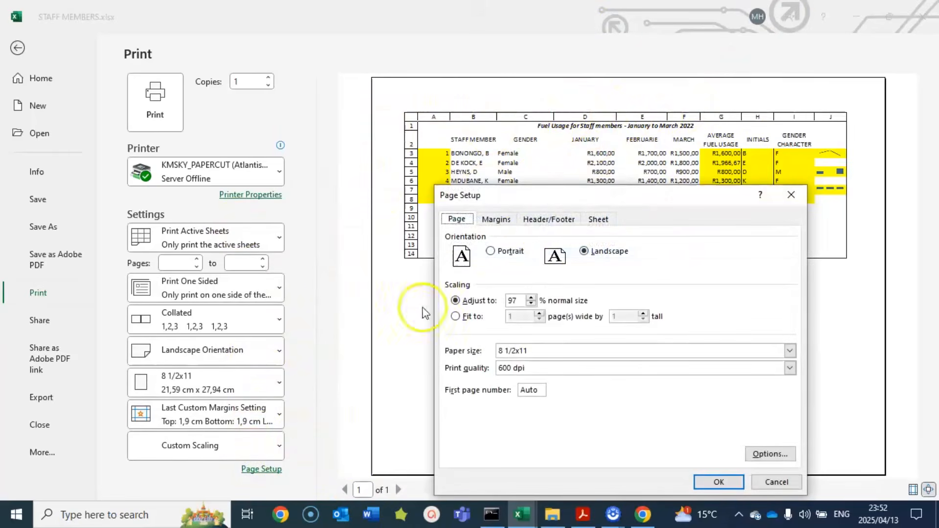
left_click(545, 225)
left_click(572, 308)
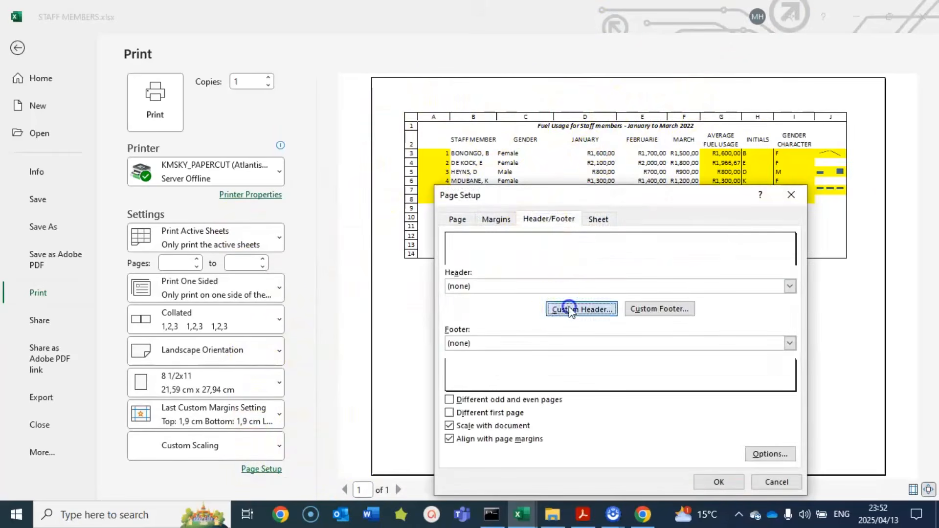
left_click(473, 402)
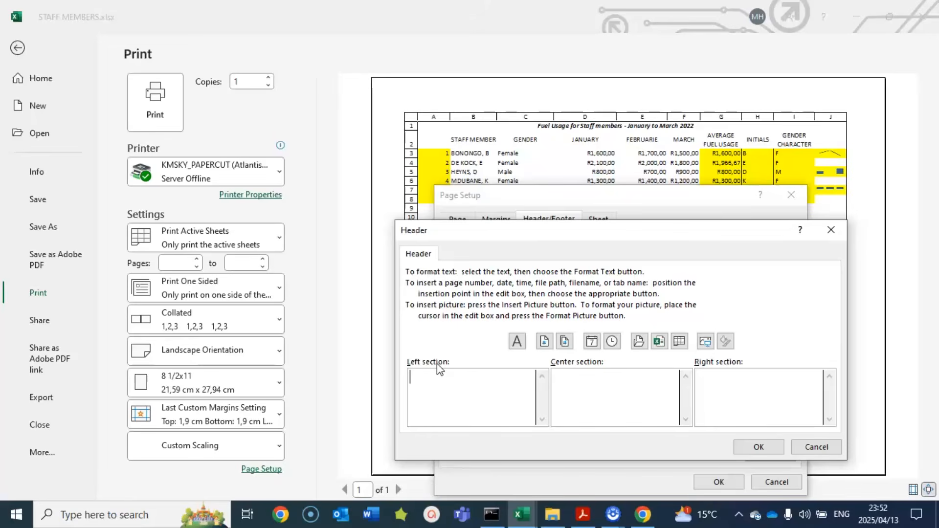
type("3838383838383")
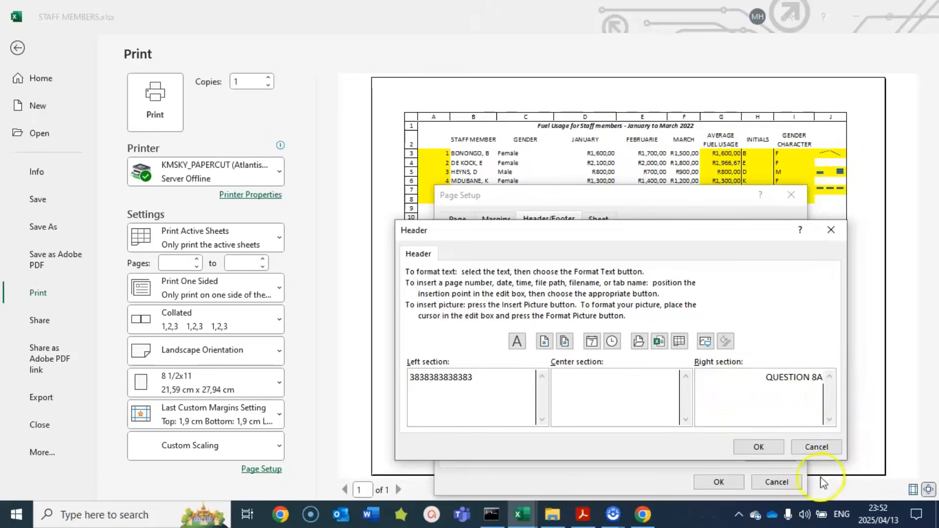
left_click(769, 452)
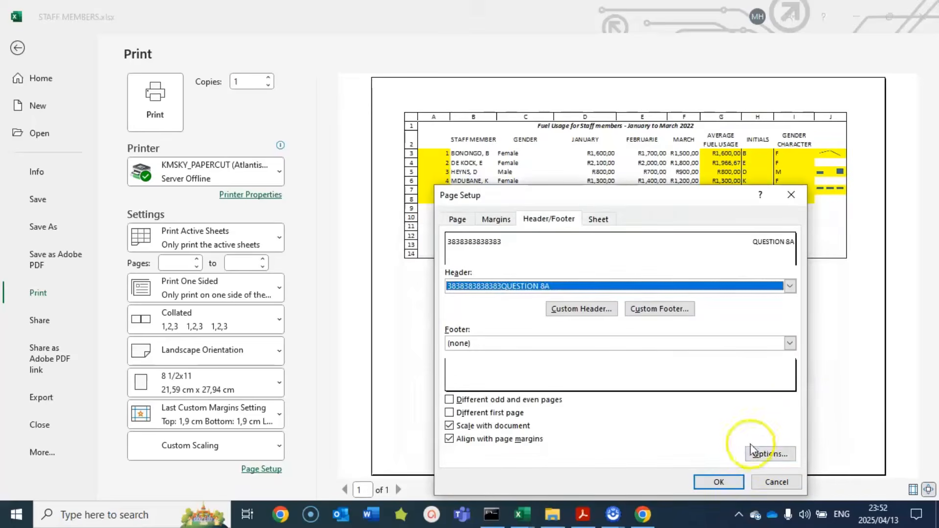
left_click(734, 486)
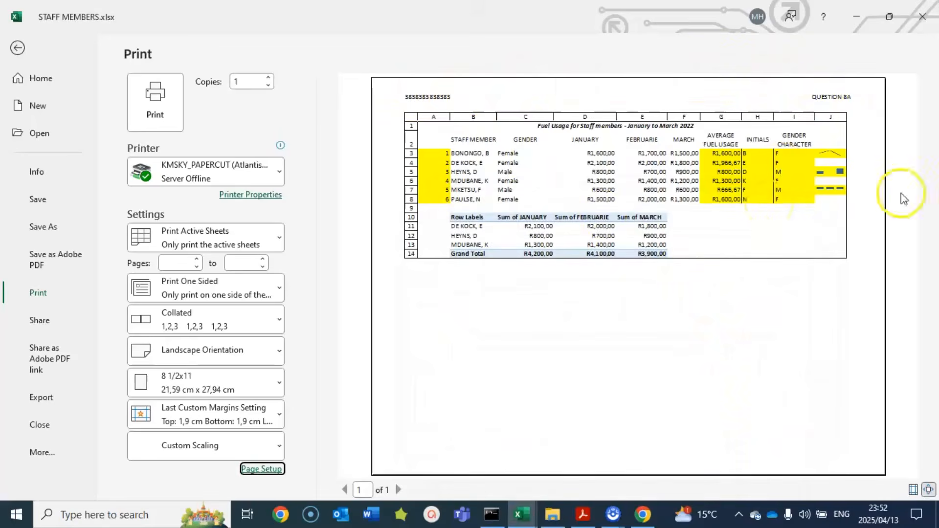
Step: Switch to the exam PDF, review the end of Question 8A, and read the instructions for Question 8B
key("alt+Tab")
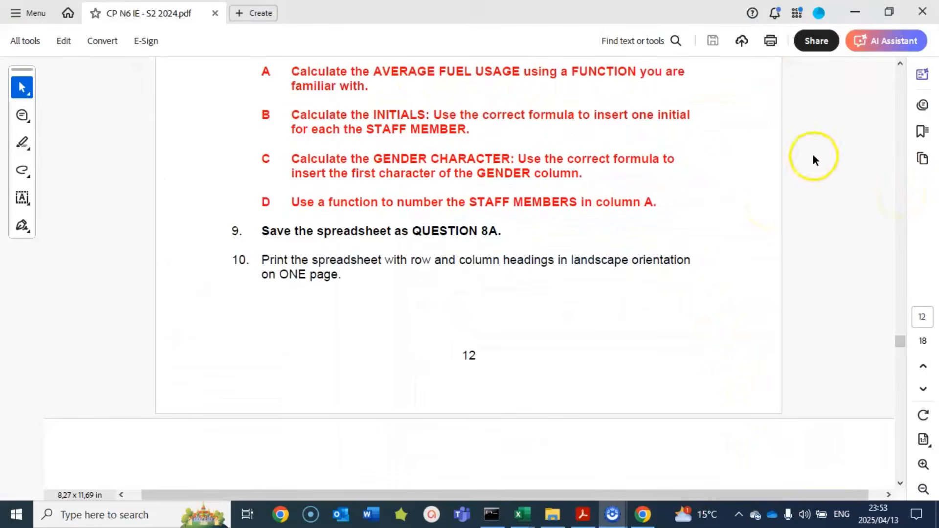
scroll(668, 195, "up", 10)
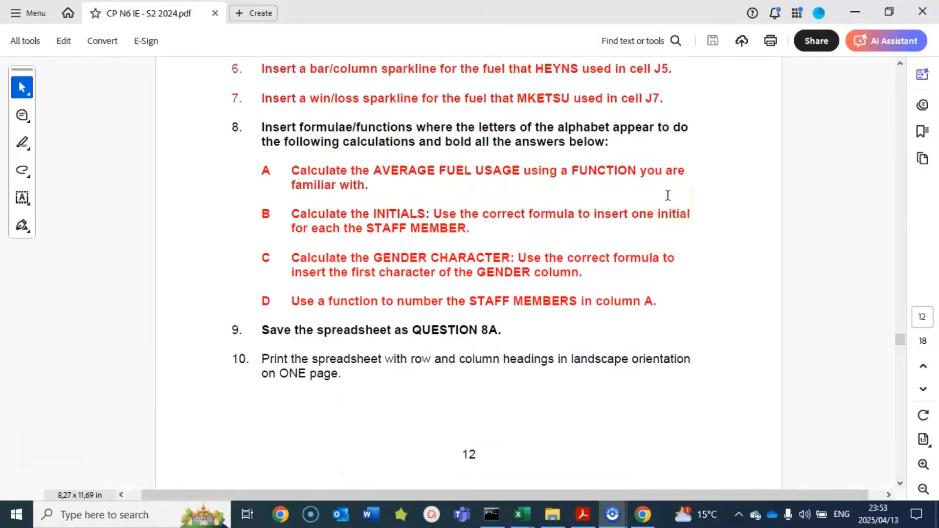
scroll(671, 195, "down", 12)
scroll(674, 198, "down", 10)
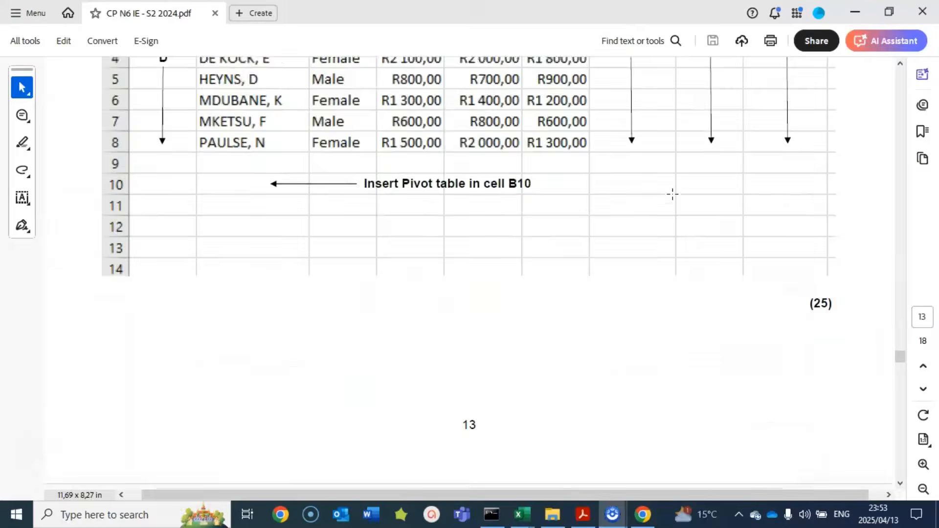
scroll(672, 193, "down", 1)
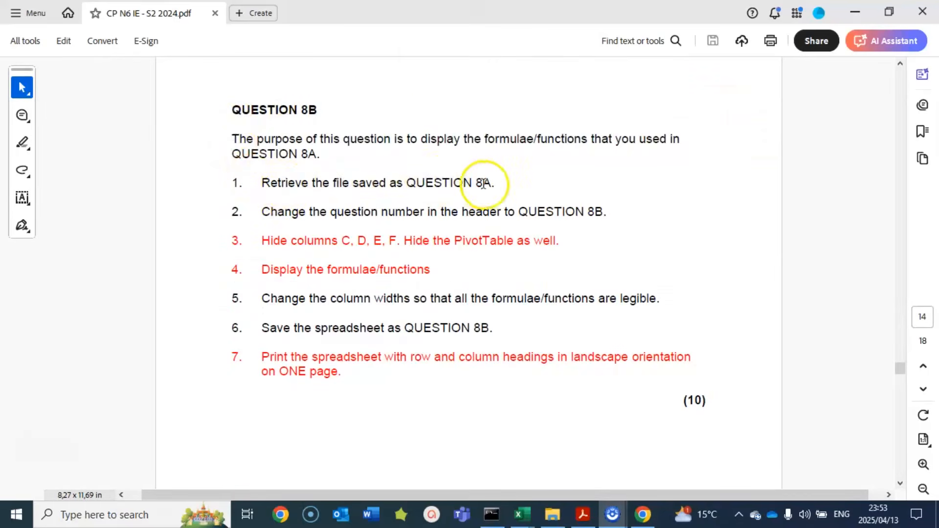
scroll(482, 183, "up", 5)
scroll(482, 185, "up", 8)
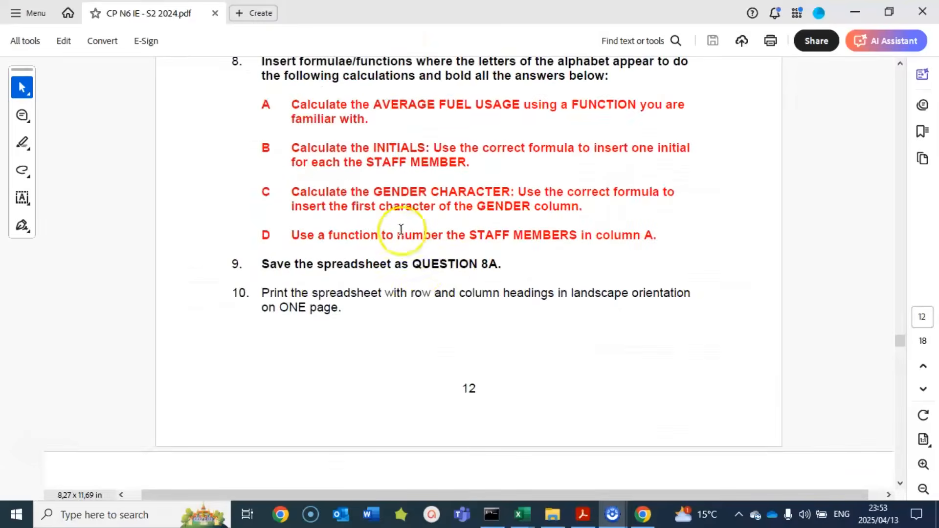
scroll(484, 263, "down", 15)
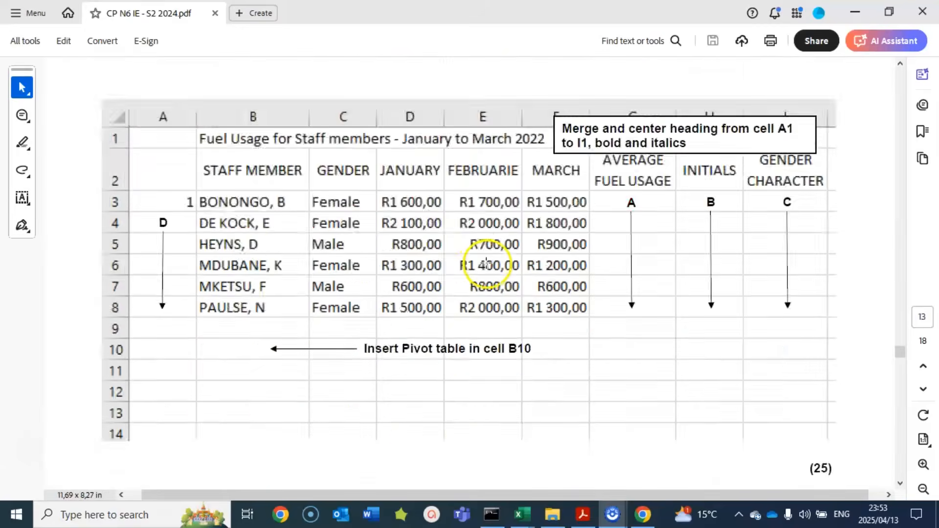
scroll(491, 259, "down", 3)
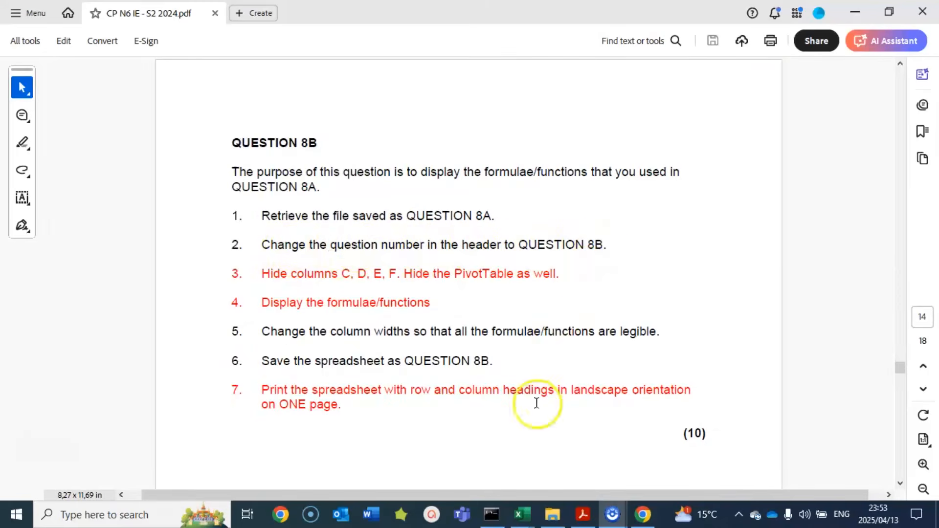
Step: Return to the STAFF MEMBERS workbook in Excel and, in Page Layout view, change the question number in the header to QUESTION 8B
mouse_move(522, 523)
left_click(536, 455)
left_click(18, 48)
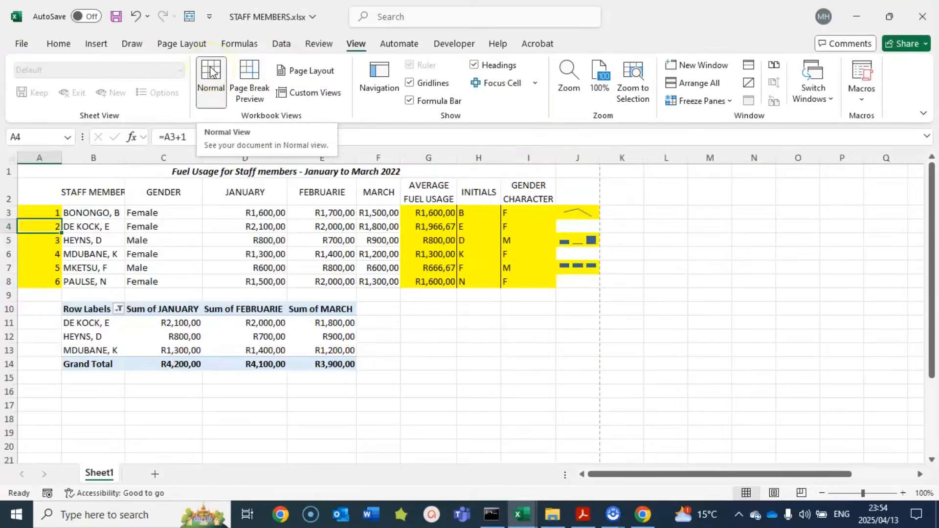
left_click(313, 73)
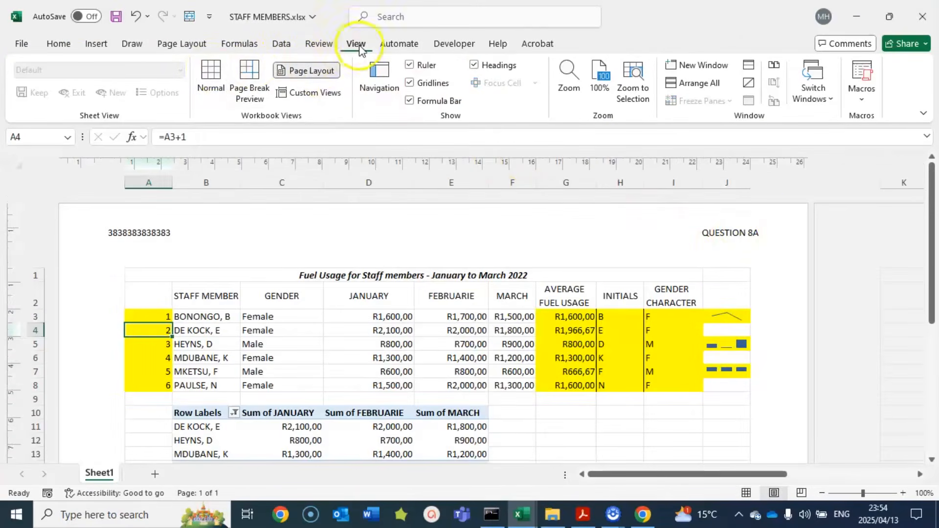
left_click(753, 231)
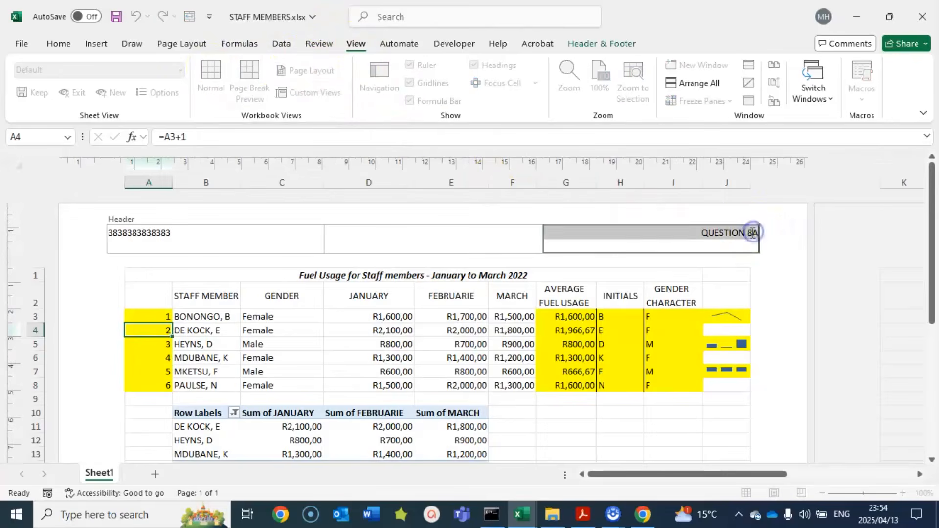
left_click(753, 233)
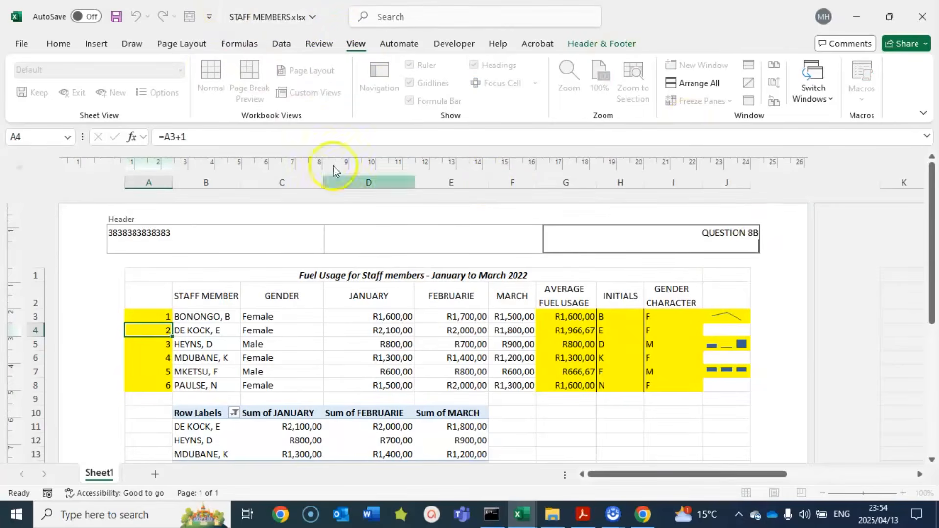
Step: Finish the header edit, return the worksheet to Normal view, and check the next Question 8B instructions in the exam PDF
left_click(399, 326)
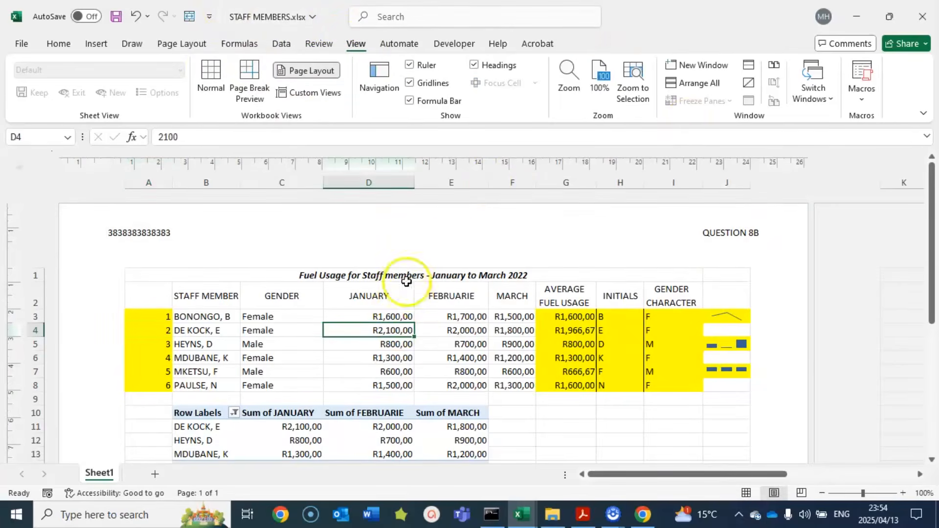
left_click(215, 74)
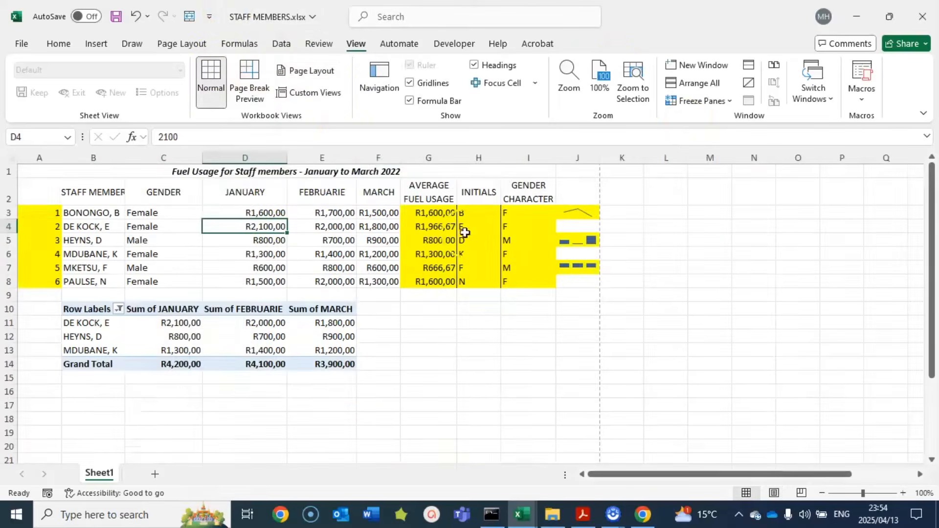
left_click(582, 514)
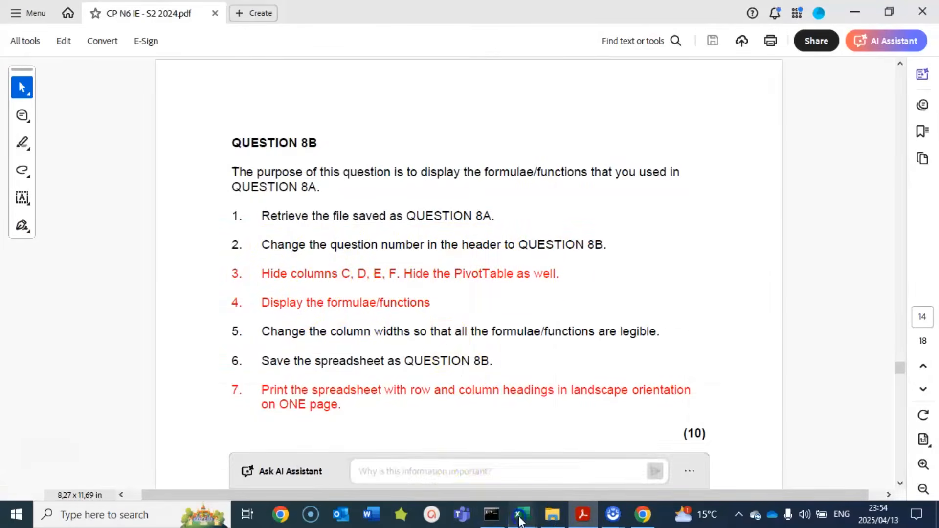
mouse_move(520, 519)
left_click(504, 440)
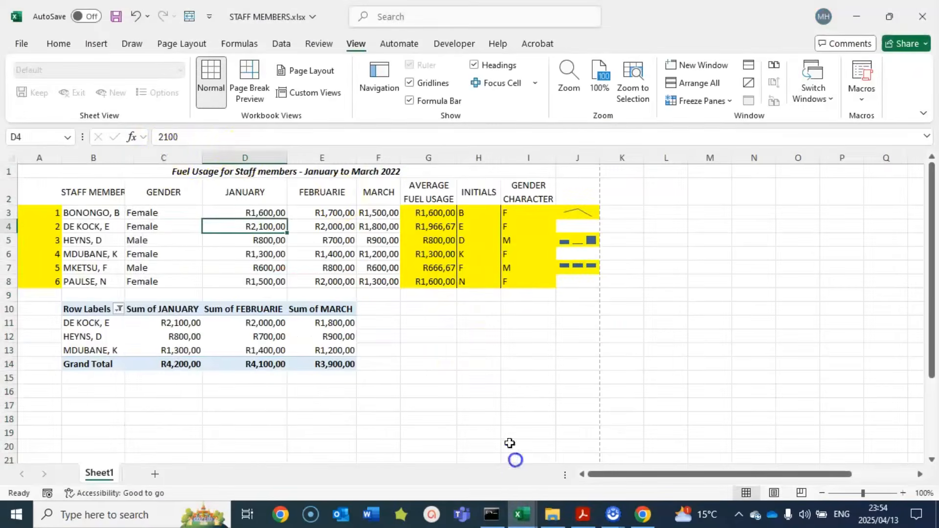
Step: Hide columns C to F in the STAFF MEMBERS worksheet
left_click(166, 158)
left_click_drag(172, 160, 383, 165)
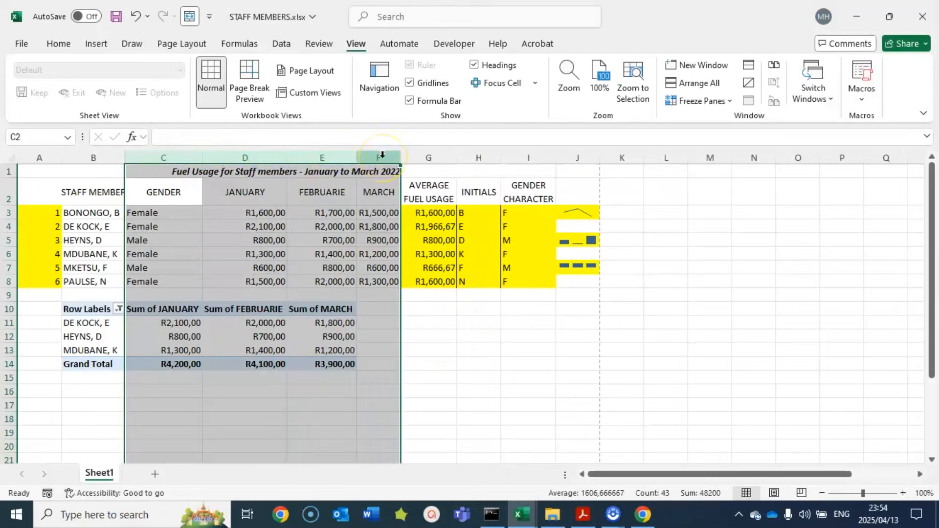
left_click_drag(176, 157, 366, 157)
right_click(374, 156)
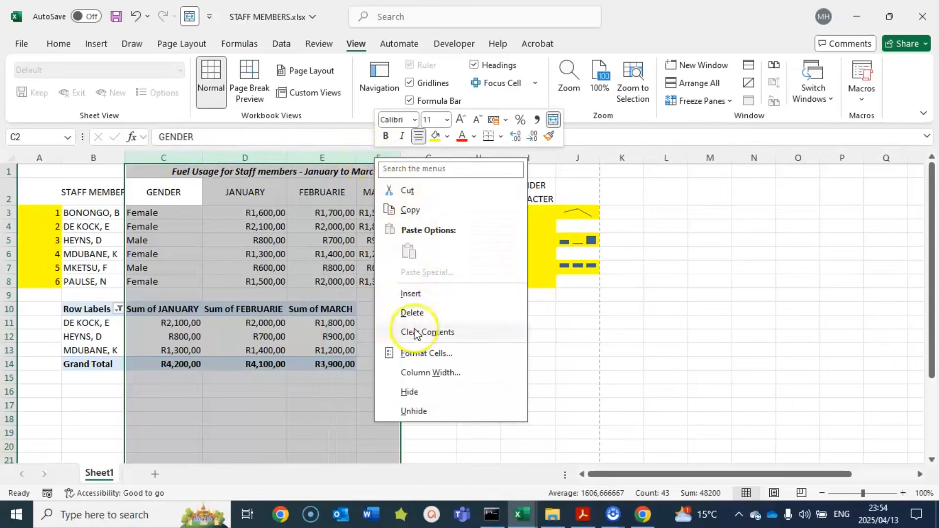
left_click(409, 392)
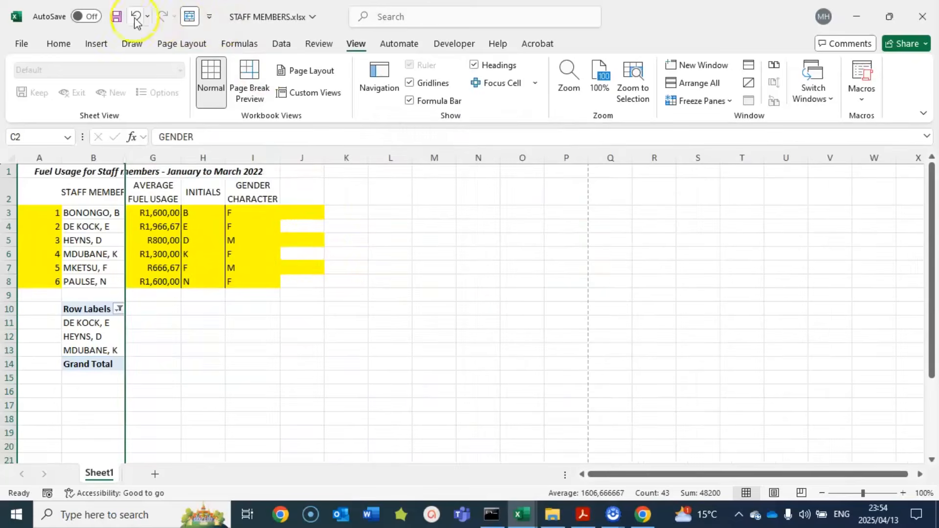
Step: Hide rows 10 to 14, which contain the PivotTable
left_click_drag(10, 309, 11, 360)
left_click(23, 336)
left_click_drag(10, 311, 5, 364)
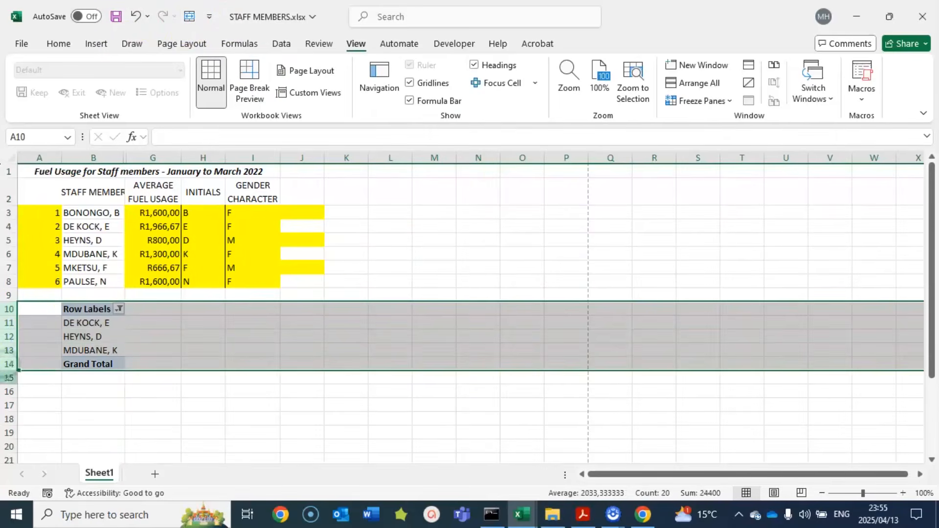
right_click(10, 365)
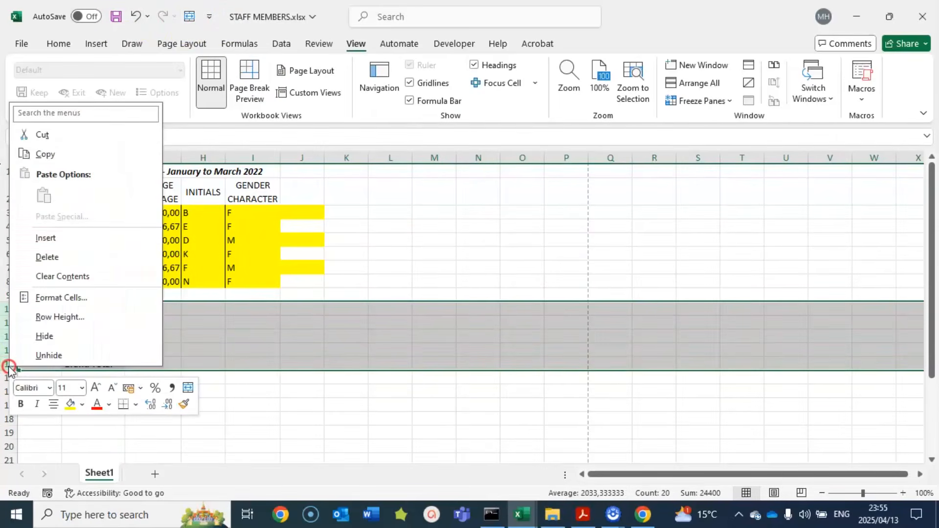
left_click(52, 341)
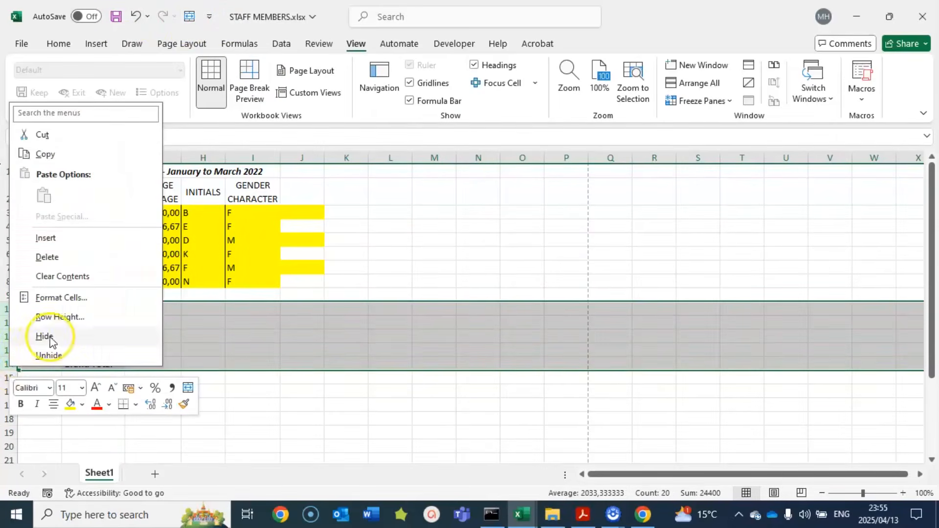
left_click(221, 347)
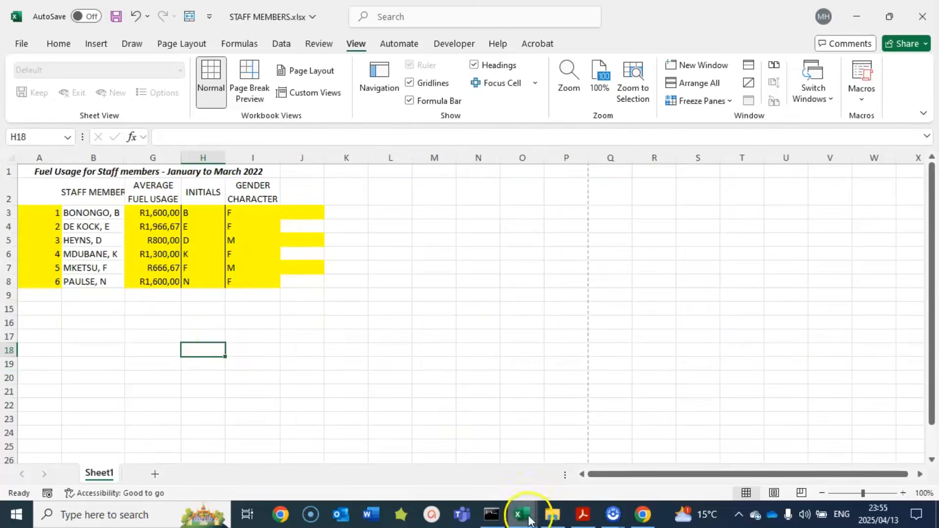
Step: Check the next Question 8B instruction in the exam PDF and display the worksheet's formulas in Excel instead of their results
left_click(582, 515)
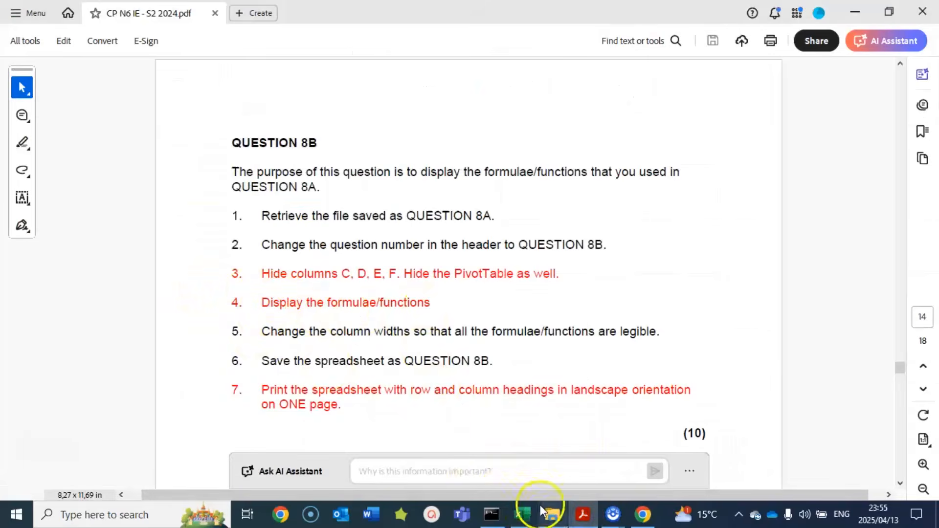
mouse_move(528, 511)
left_click(532, 451)
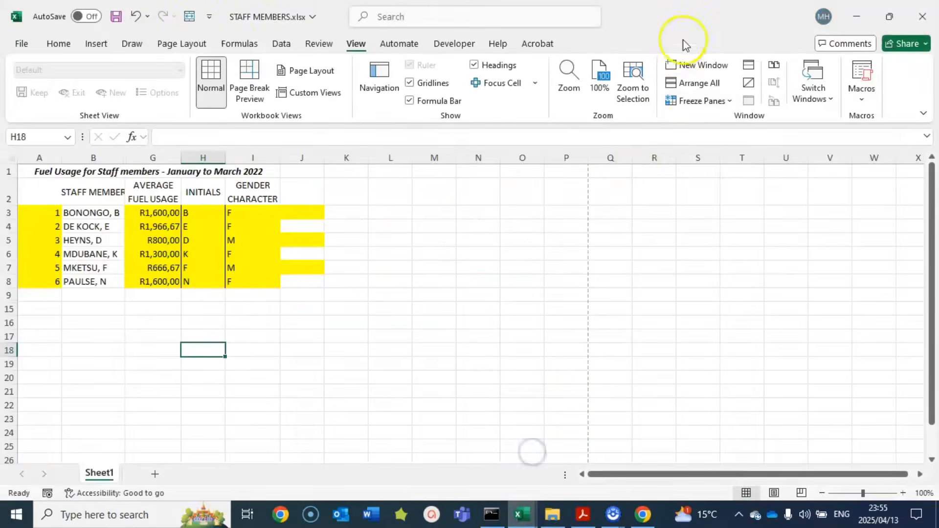
left_click(240, 44)
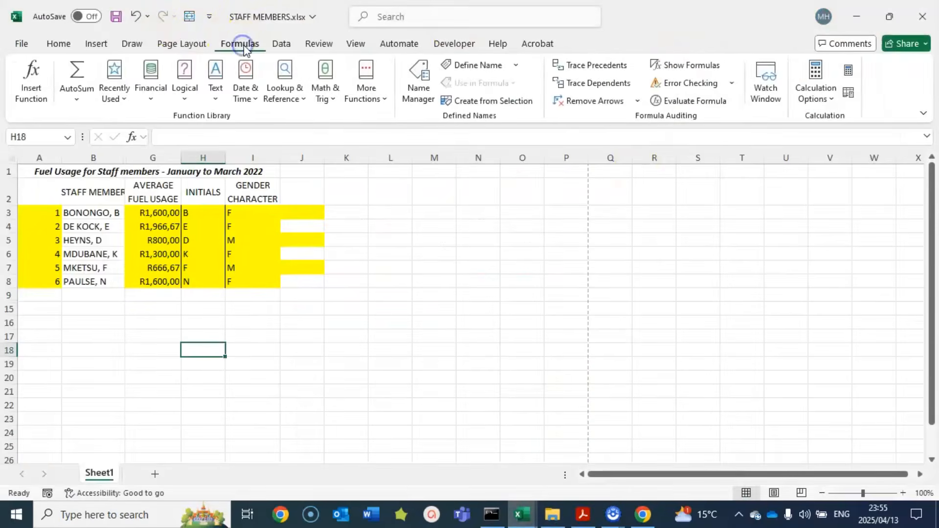
left_click(700, 67)
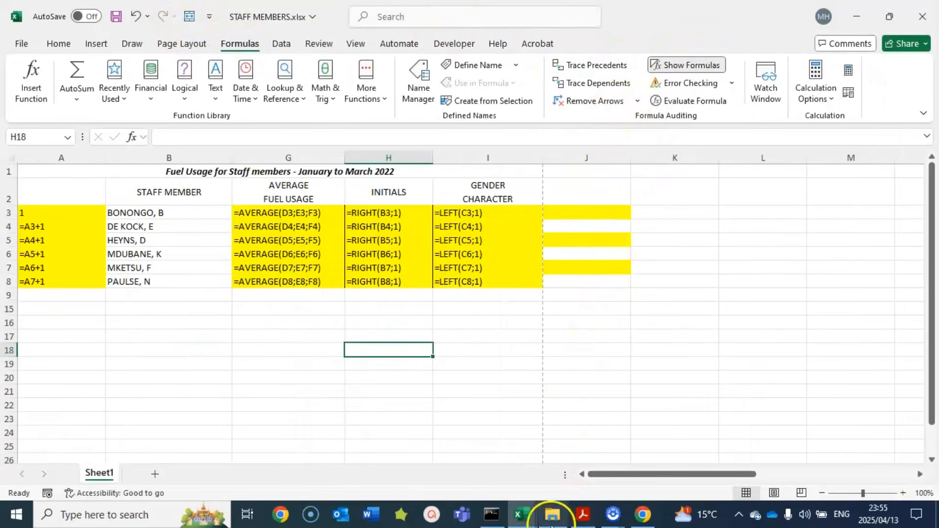
Step: Check the column width instruction in the exam PDF, return to Excel, and narrow columns G, H and I
left_click(579, 516)
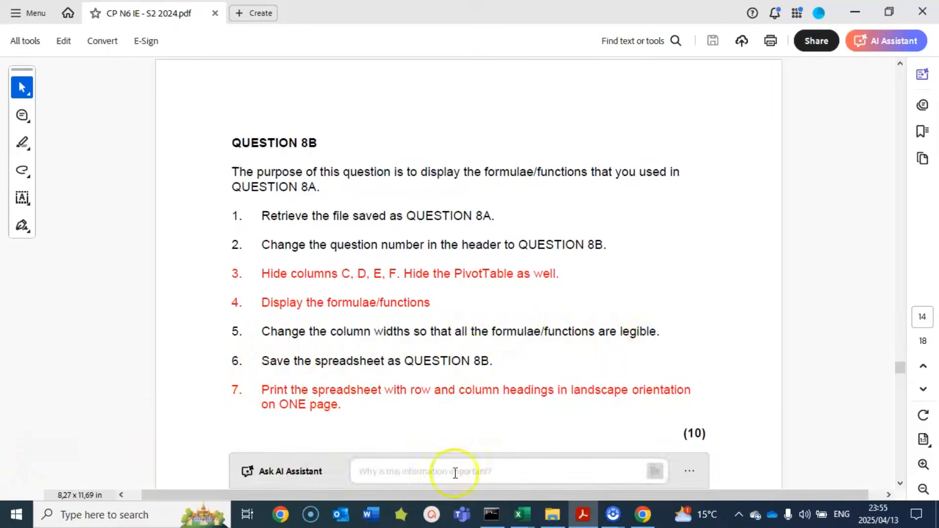
mouse_move(522, 514)
left_click(504, 457)
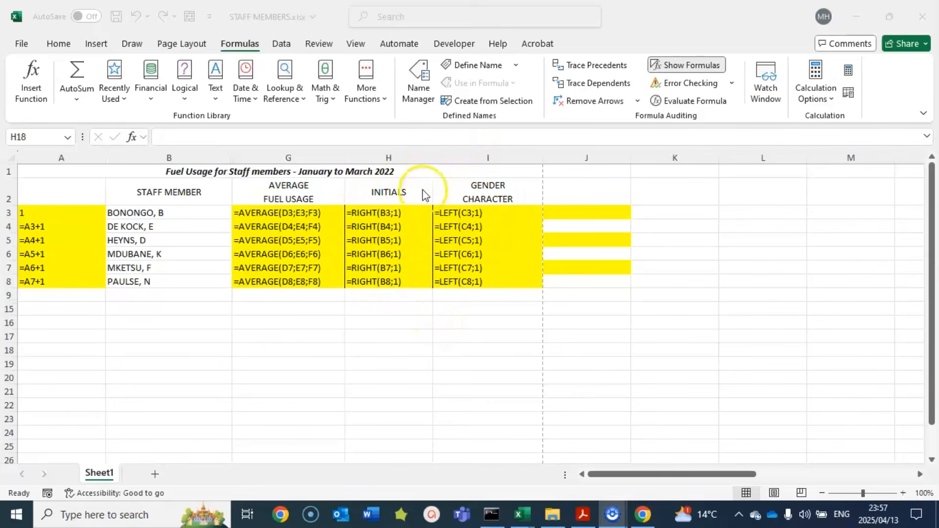
left_click_drag(433, 157, 390, 161)
left_click_drag(497, 161, 435, 161)
left_click_drag(344, 161, 295, 162)
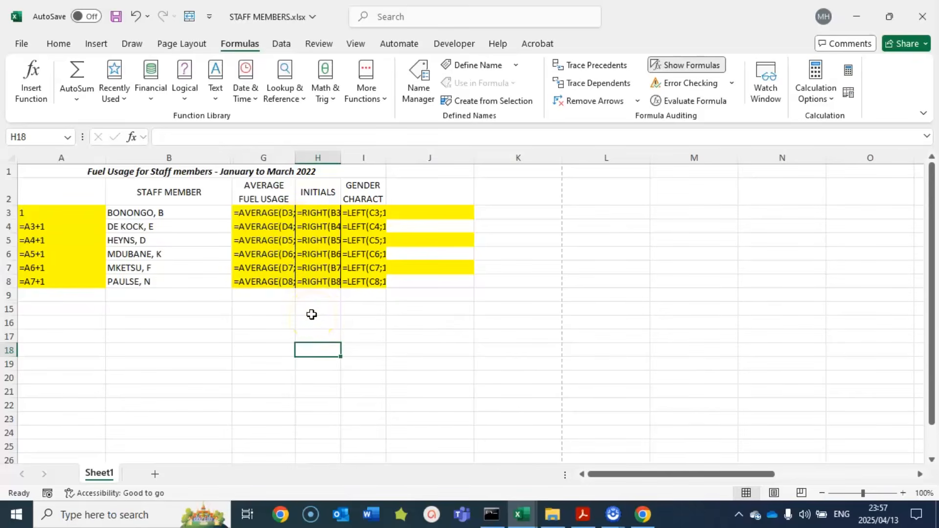
key("ctrl+a")
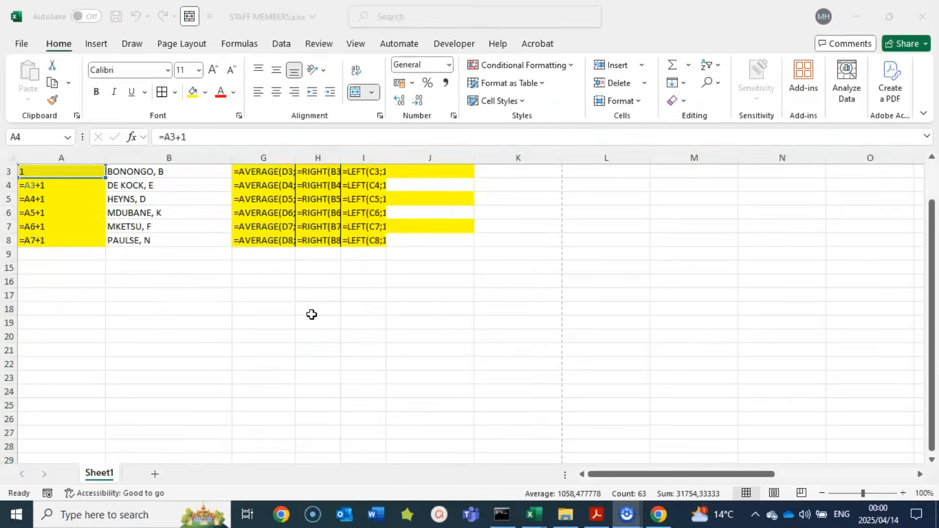
scroll(311, 314, "up", 1)
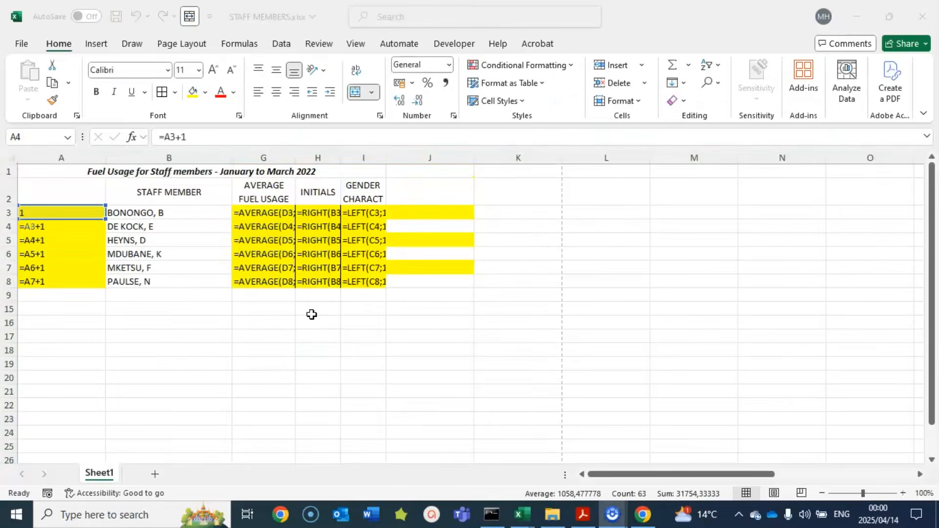
left_click(169, 323)
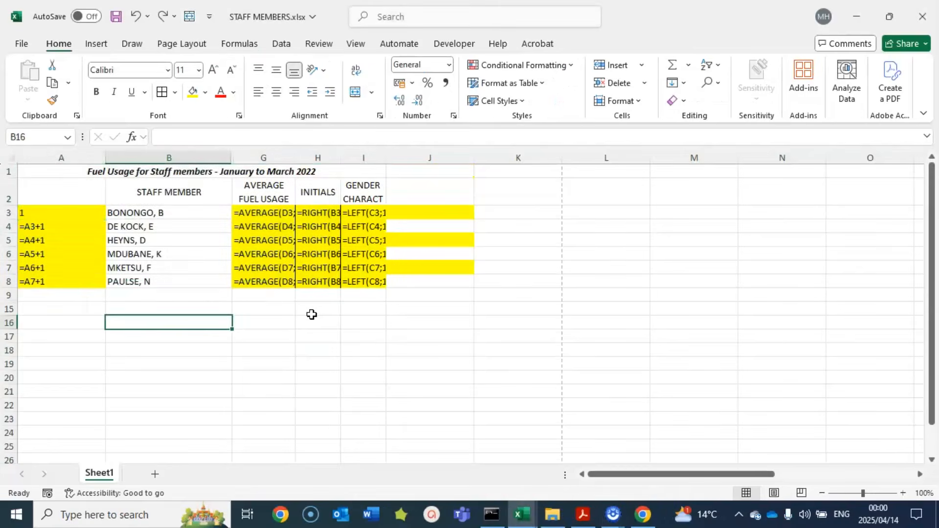
key("Left")
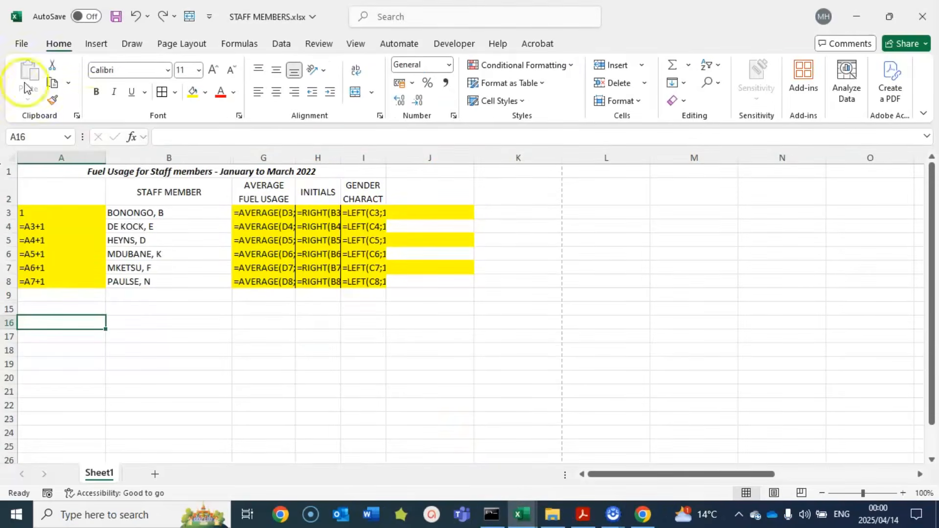
Step: Select the whole staff table in rows 1 to 8 and autofit its column widths so all the formulas are legible
left_click(53, 213)
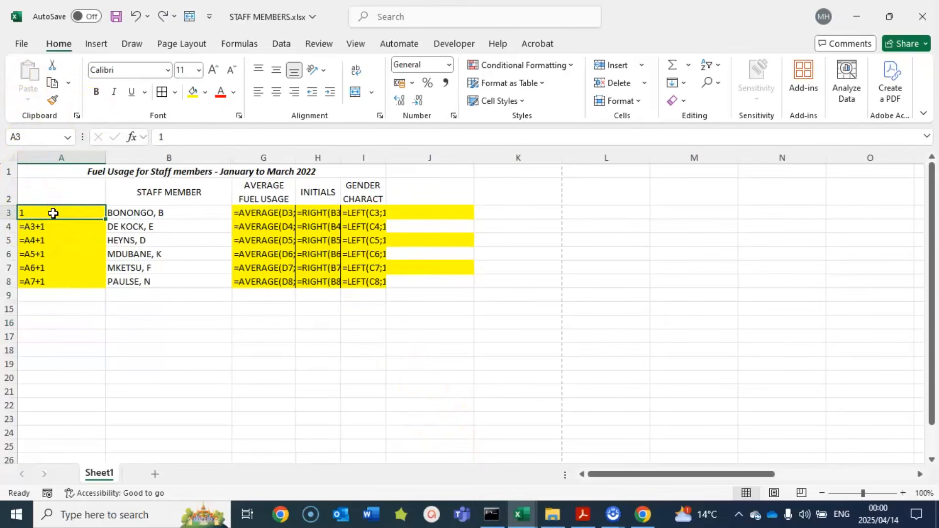
key("ctrl+a")
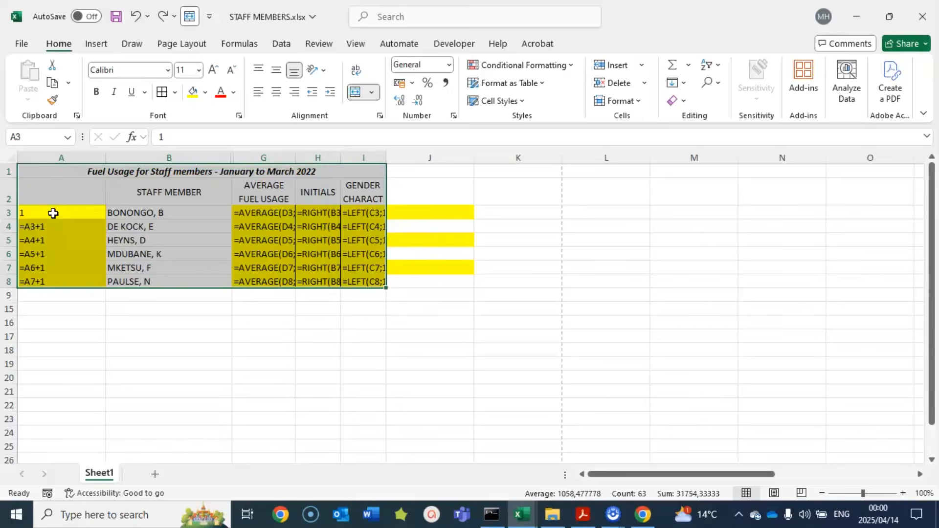
key("alt")
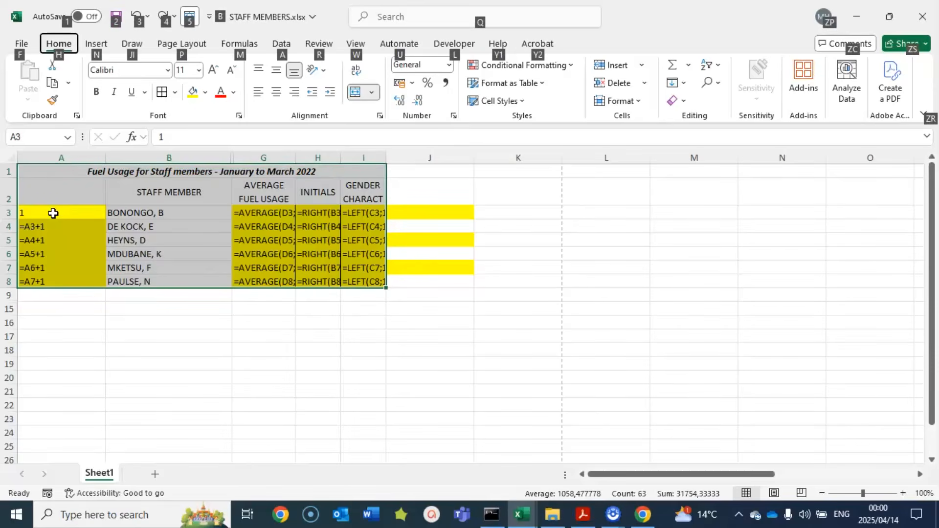
key("h")
key("o")
key("i")
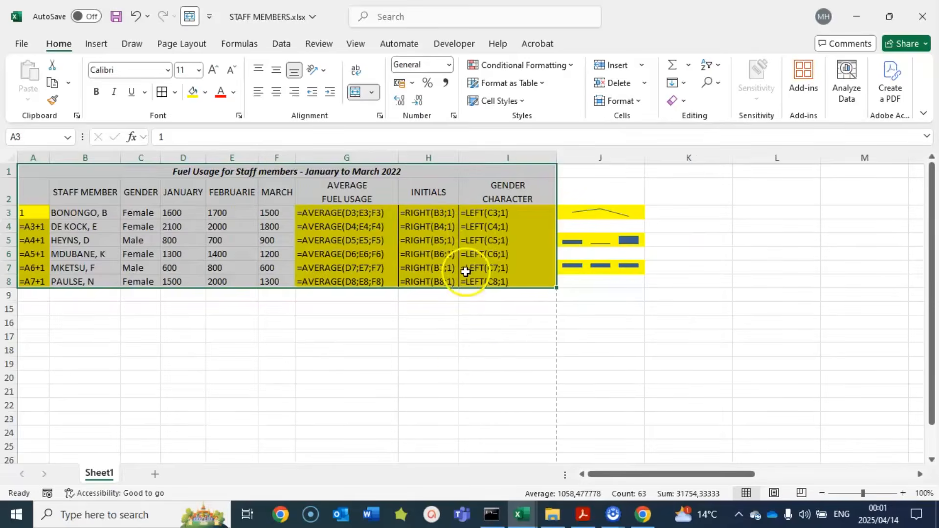
left_click(478, 325)
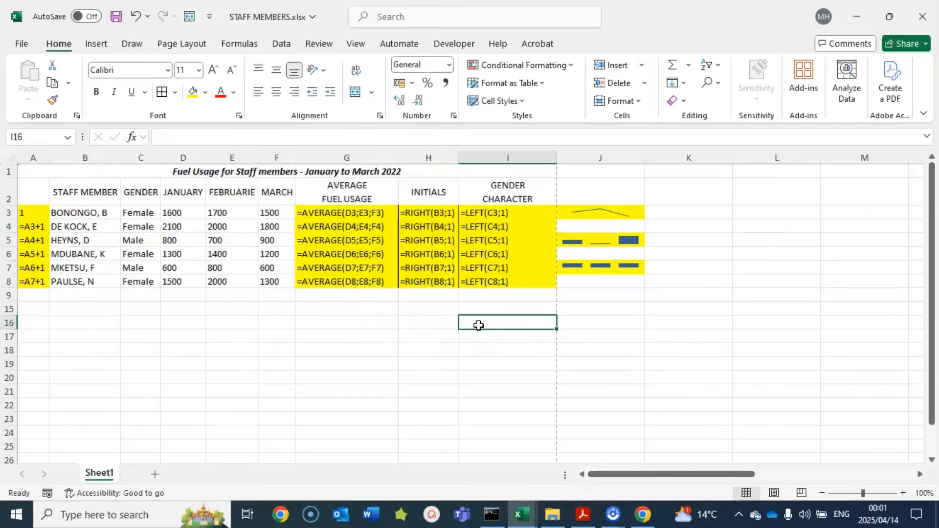
Step: Compare the print preview of the STAFF MEMBERS formula sheet with the printing instructions for Question 8B in the exam PDF
left_click(582, 513)
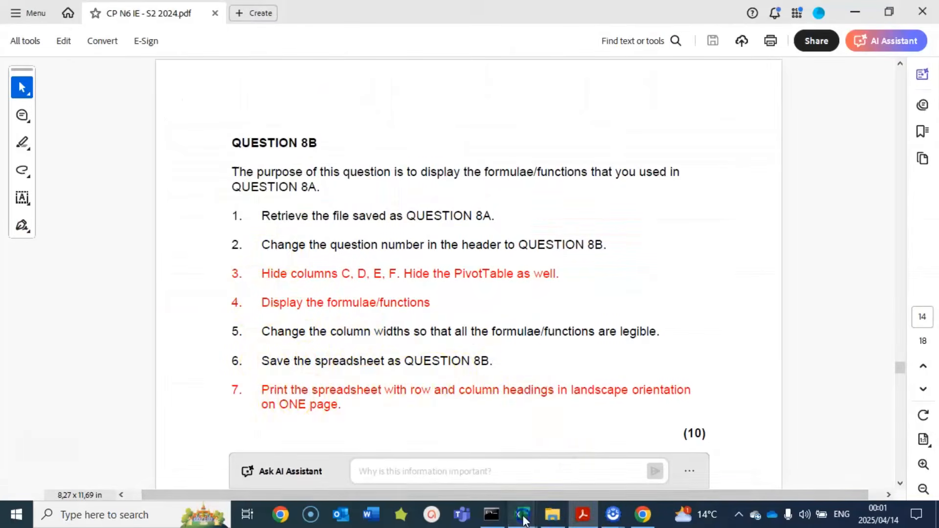
mouse_move(522, 516)
left_click(523, 442)
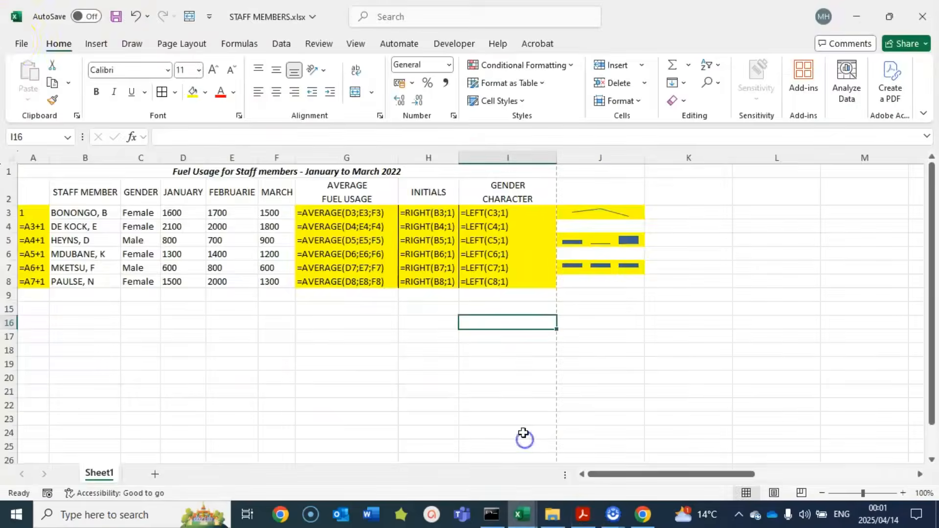
left_click(16, 43)
left_click(39, 294)
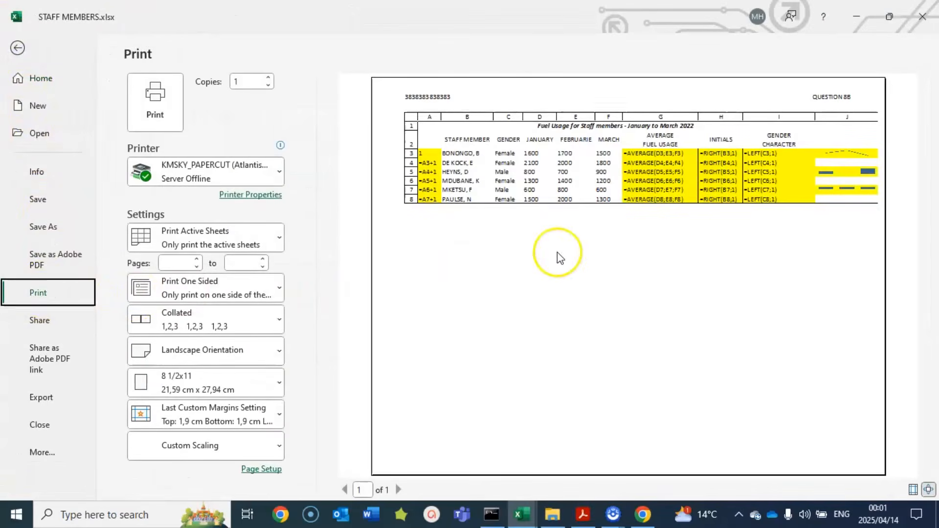
left_click(573, 518)
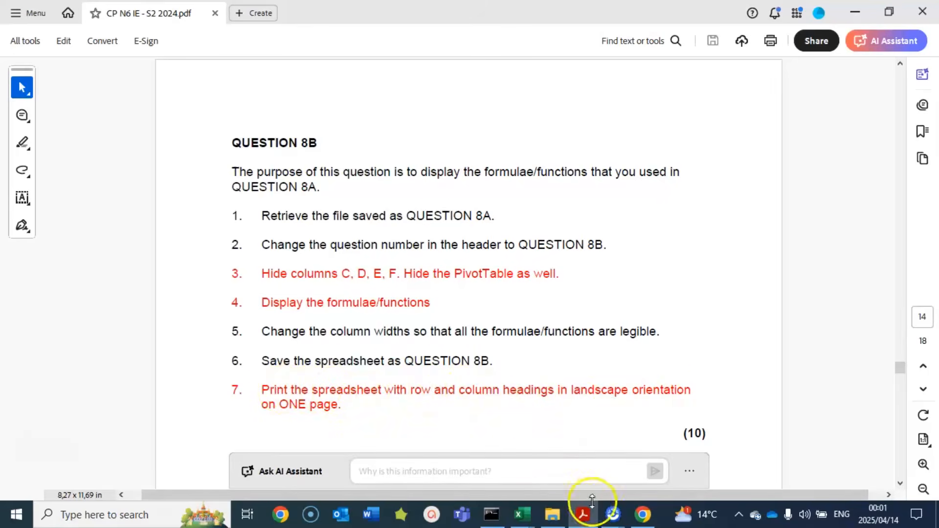
mouse_move(521, 513)
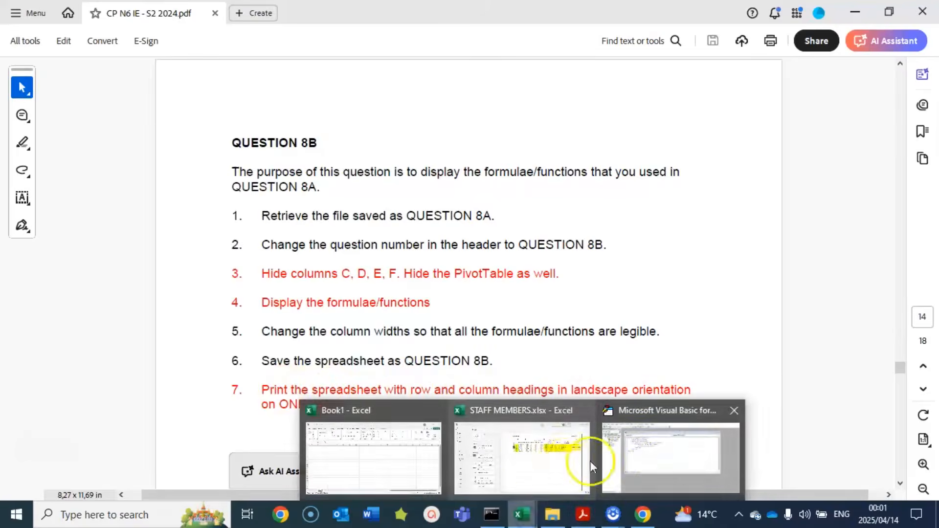
left_click(537, 457)
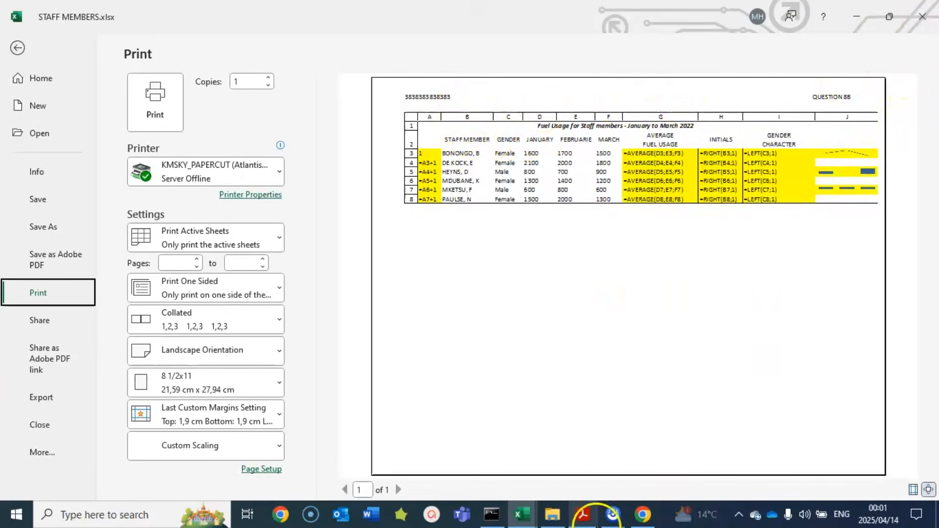
Step: Switch to the exam PDF, move on to page 15, and read the instructions for Question 9A
left_click(583, 514)
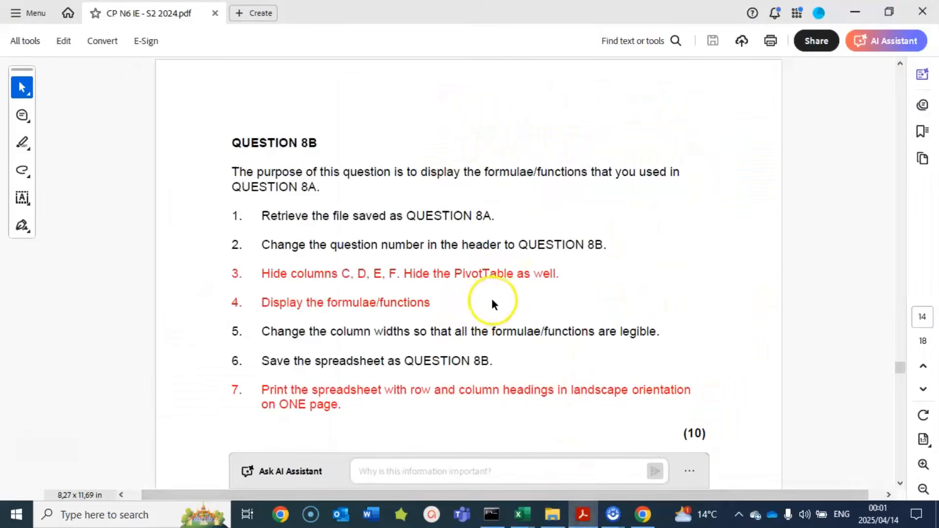
scroll(494, 293, "down", 5)
scroll(500, 278, "down", 8)
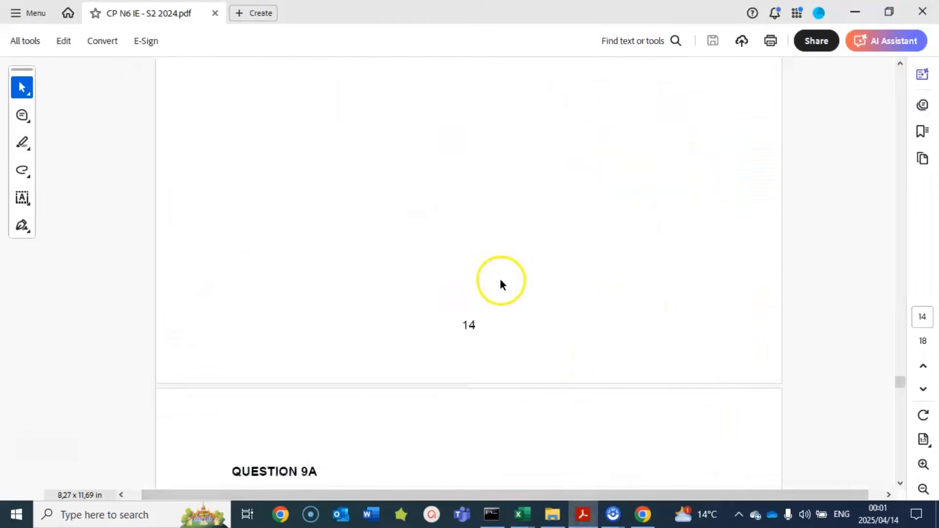
scroll(497, 283, "down", 1)
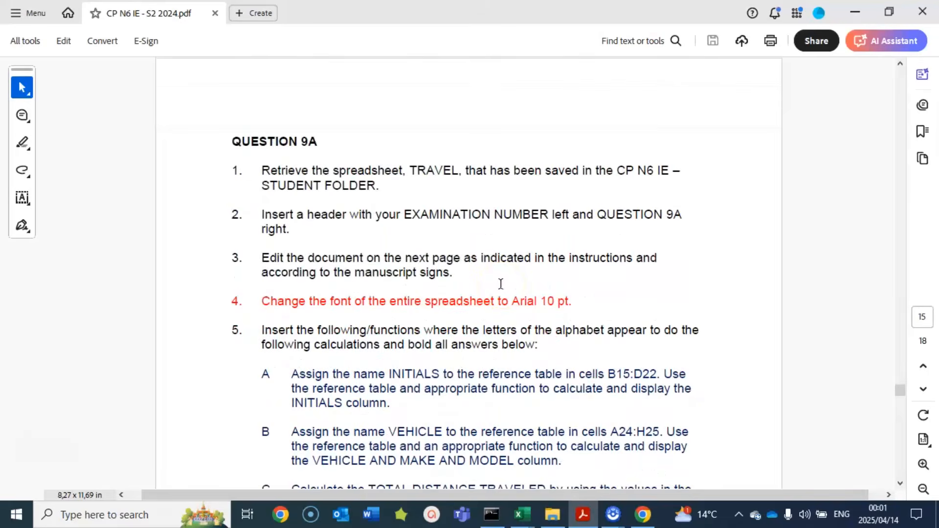
scroll(500, 284, "down", 1)
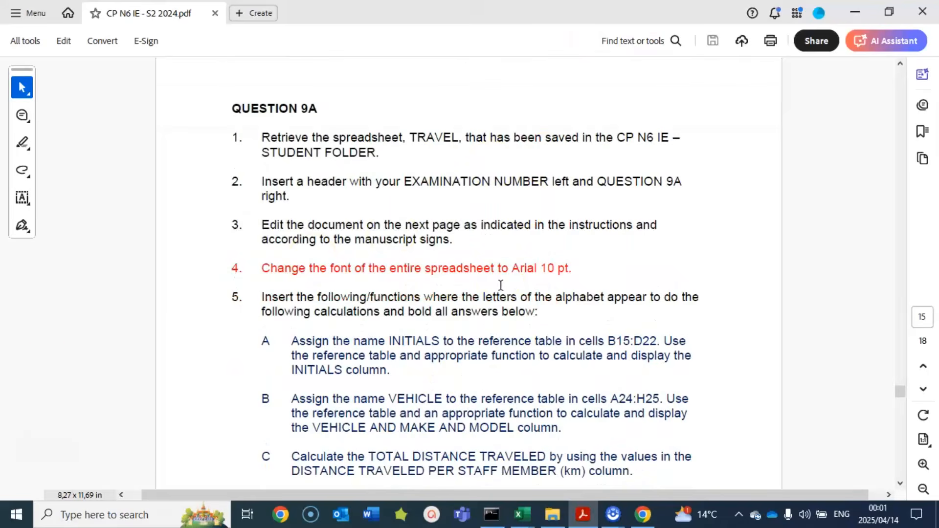